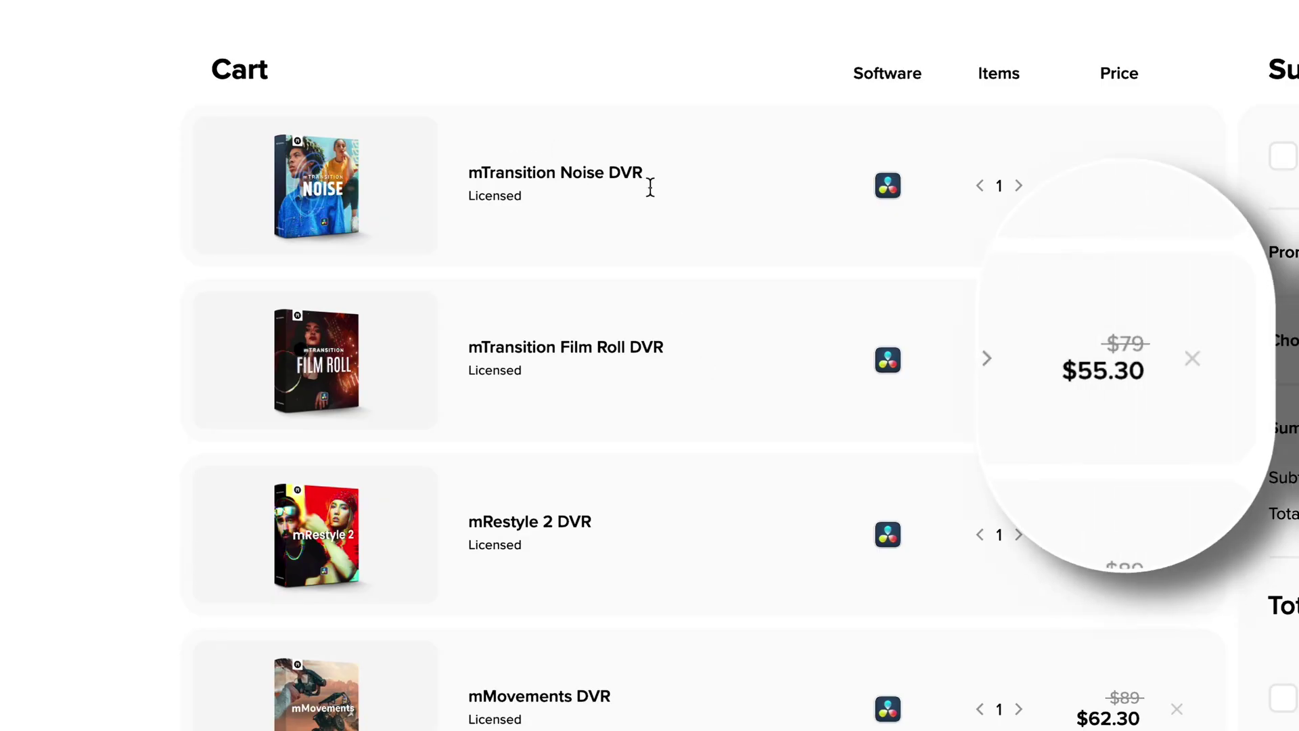
- Review the DaVinci Resolve plugins in the shopping cart
scroll(622, 399, "down", 4)
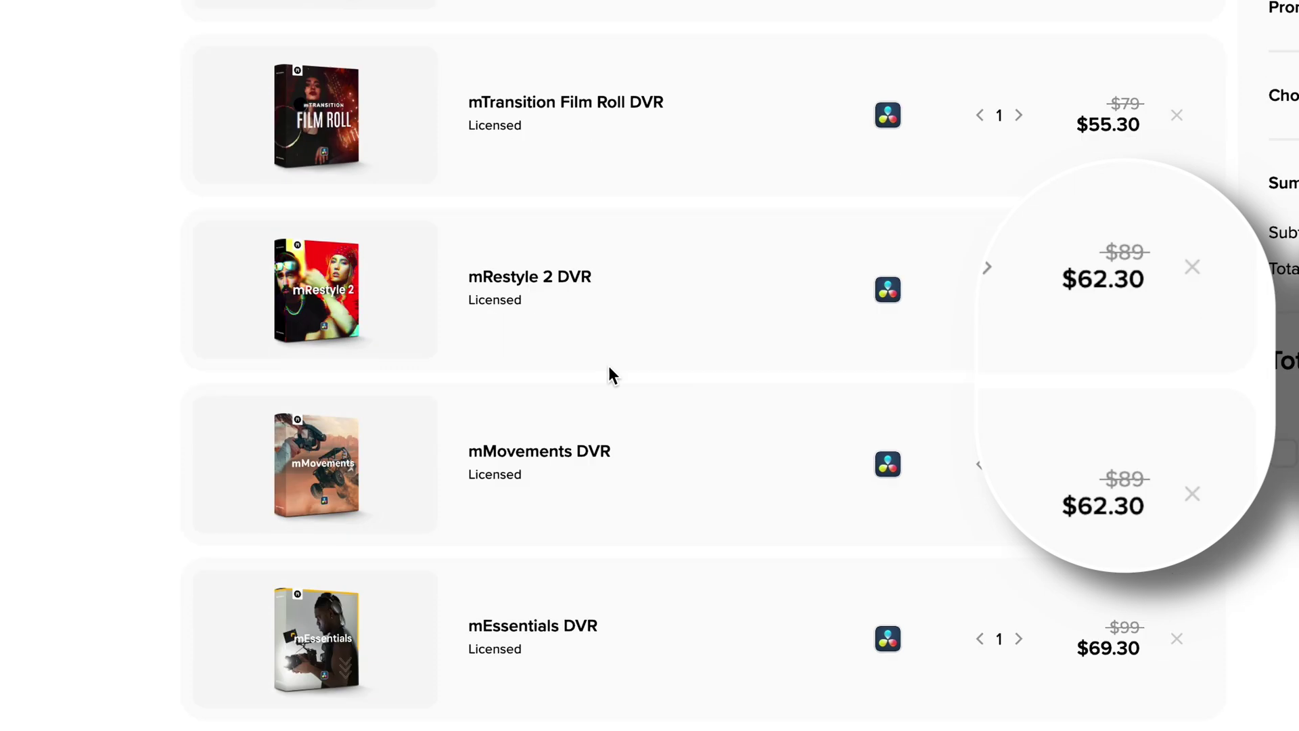
scroll(611, 311, "down", 2)
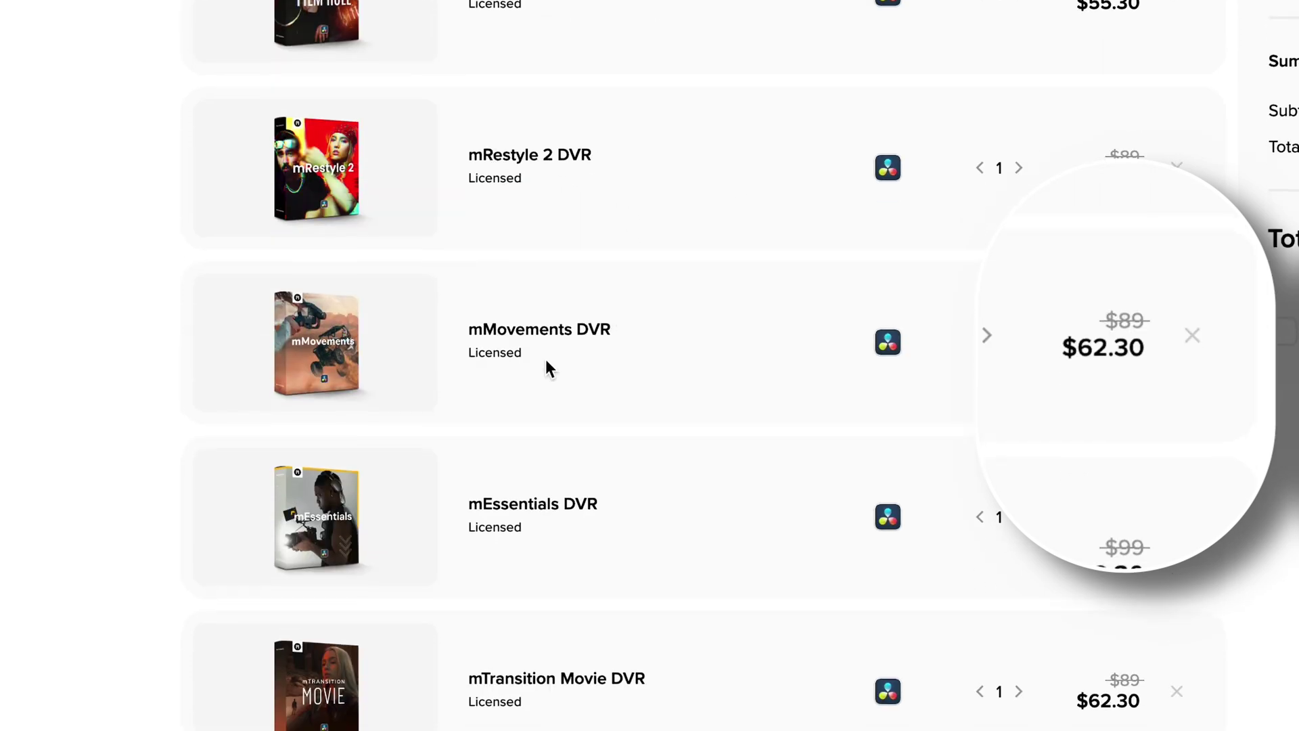
scroll(588, 372, "down", 3)
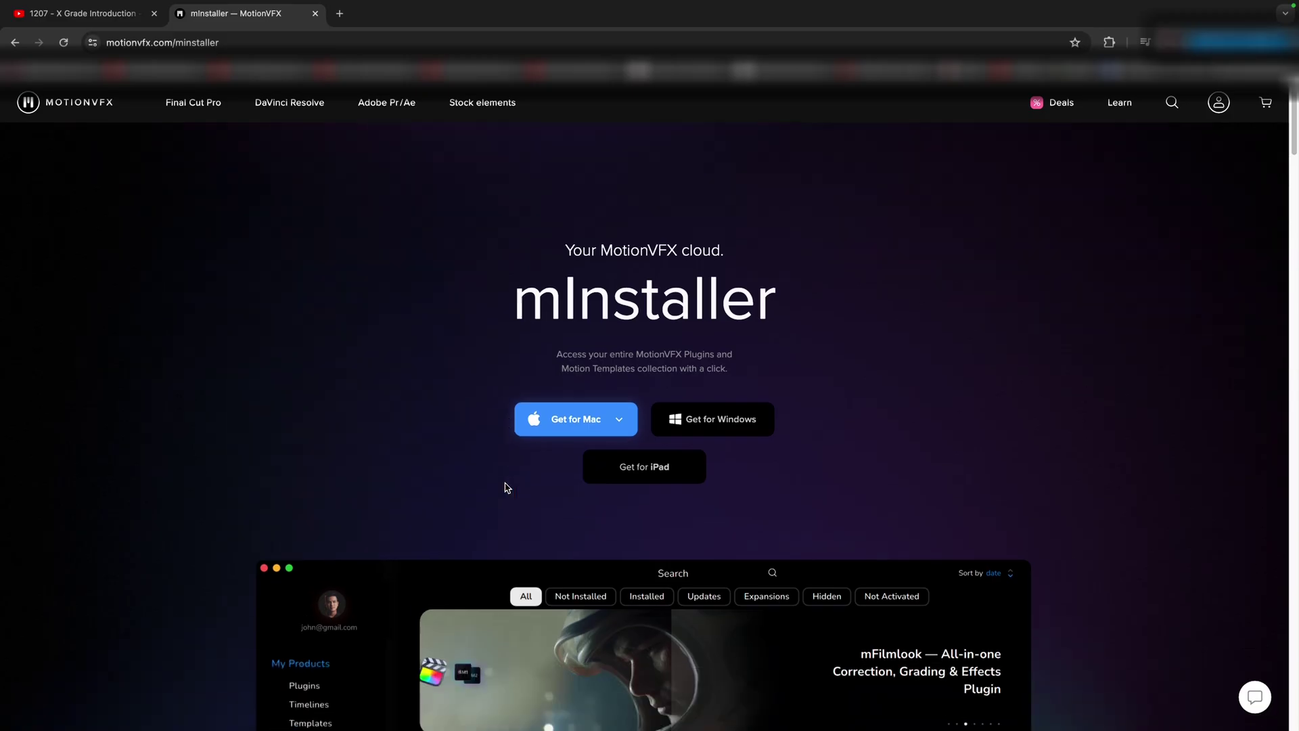
- Show the available Mac download versions of mInstaller on the MotionVFX website
scroll(555, 440, "down", 1)
left_click(611, 390)
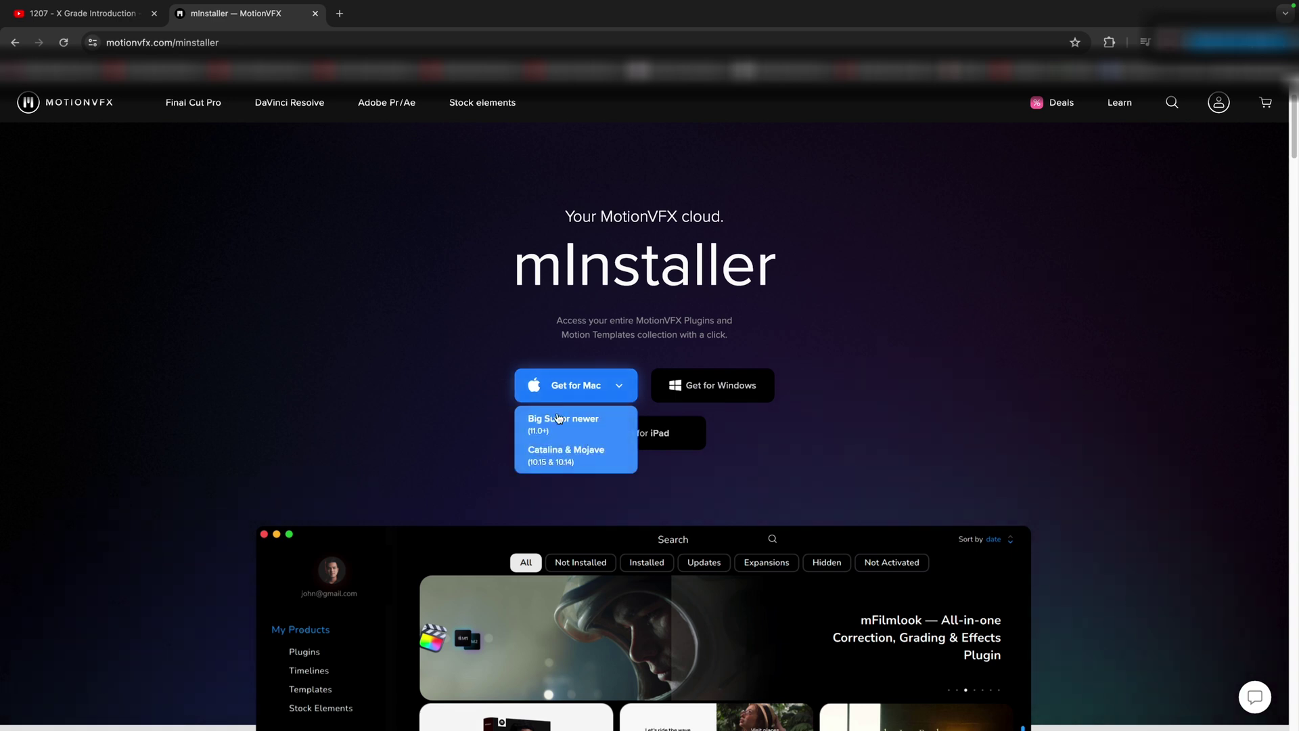
left_click(500, 485)
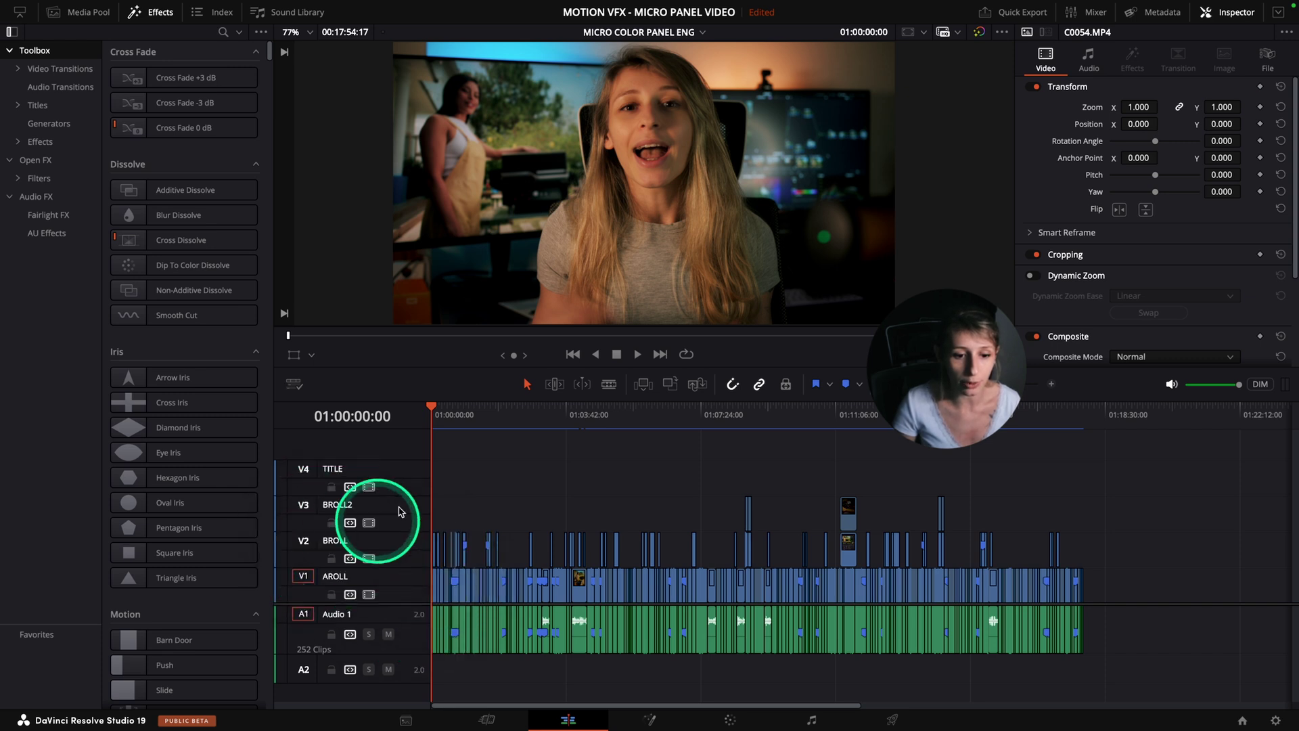
- In DaVinci Resolve, place the playhead at 01:01:27:18 and add a marker to the AROLL clip there
left_click_drag(435, 417, 488, 434)
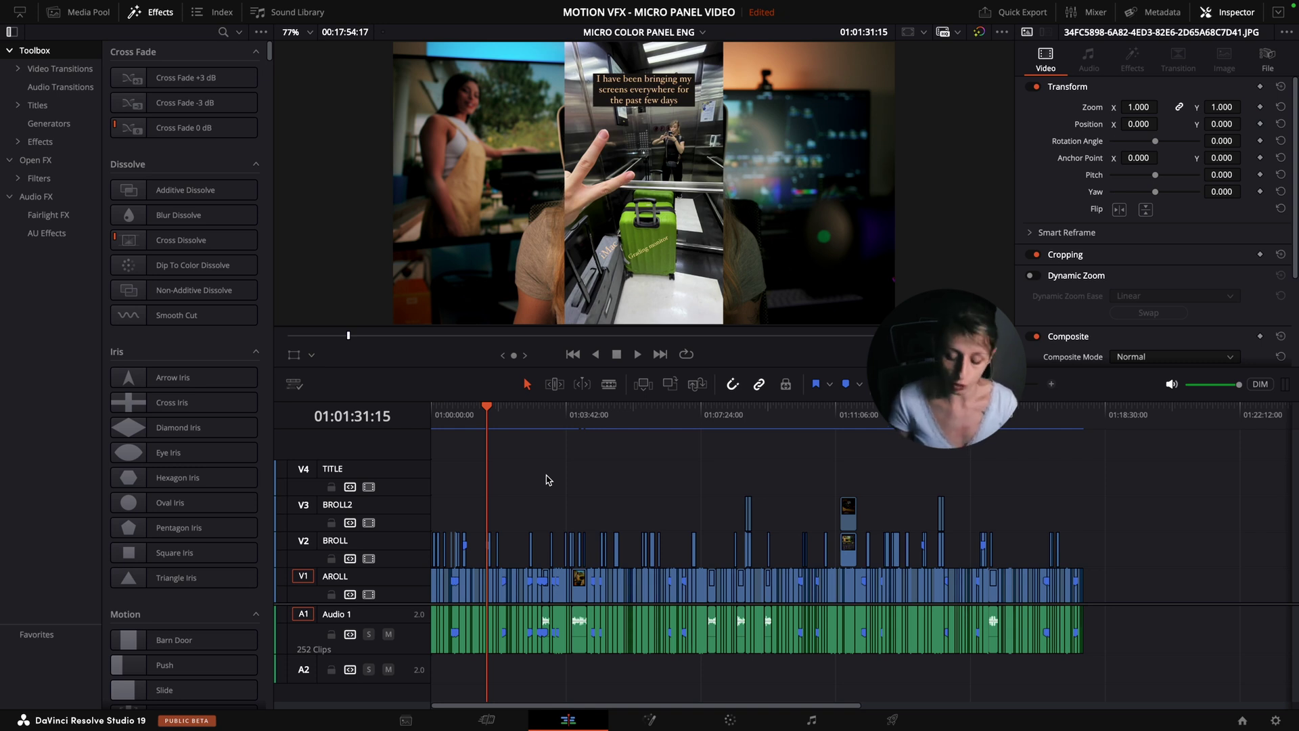
scroll(548, 479, "up", 10)
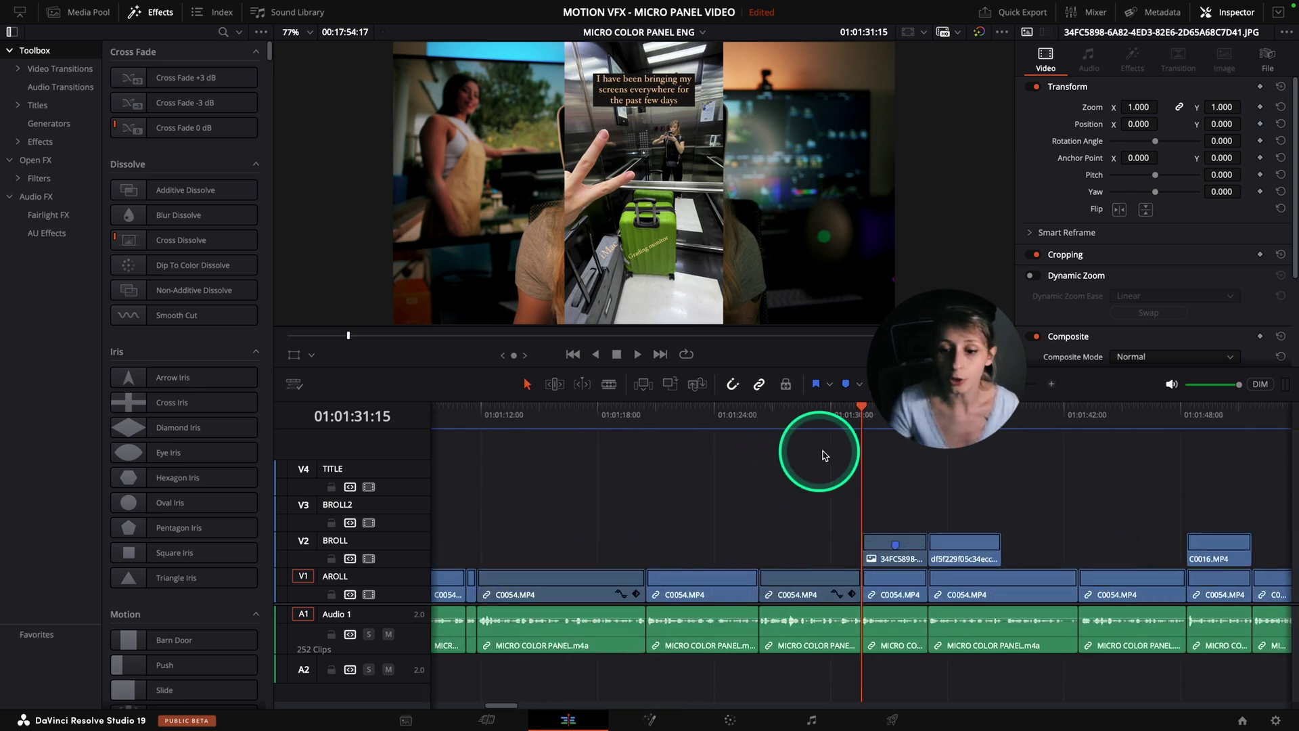
left_click(806, 408)
left_click_drag(805, 410, 787, 410)
left_click(812, 582)
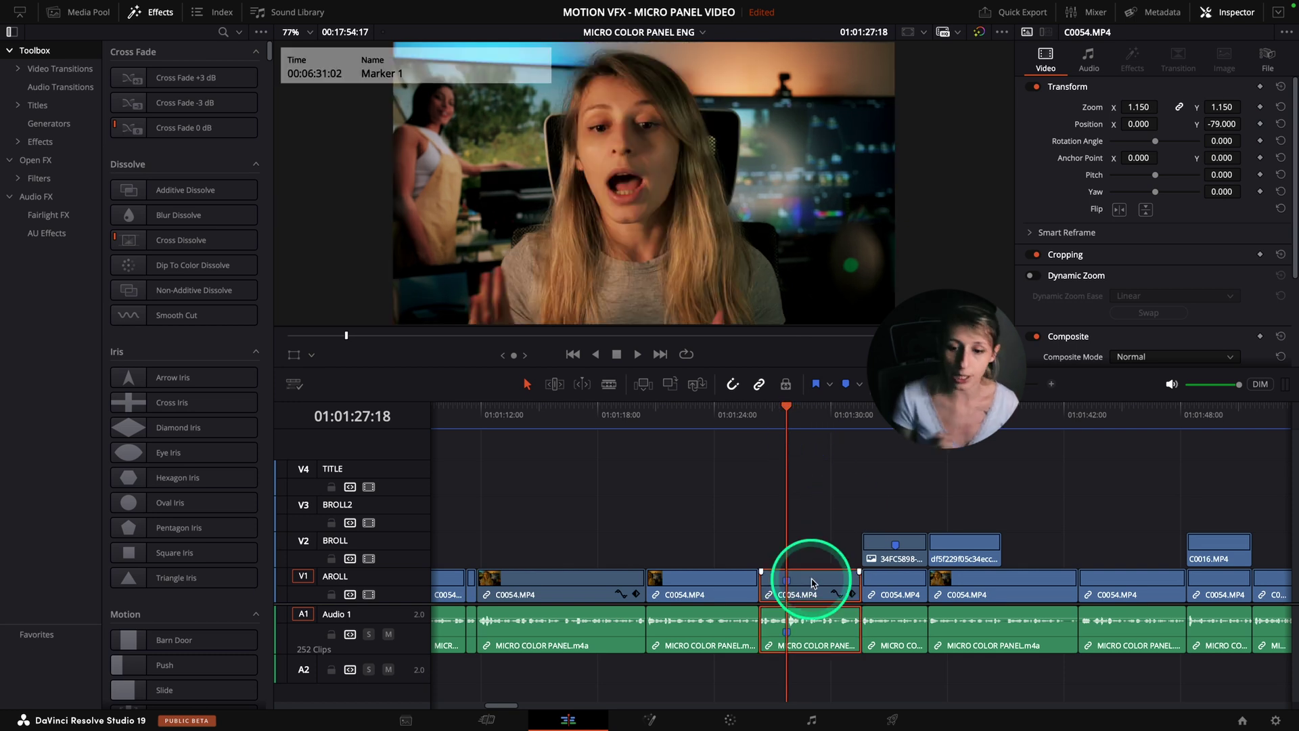
- Open the settings of the clip marker at the playhead and remove that marker
double_click(786, 580)
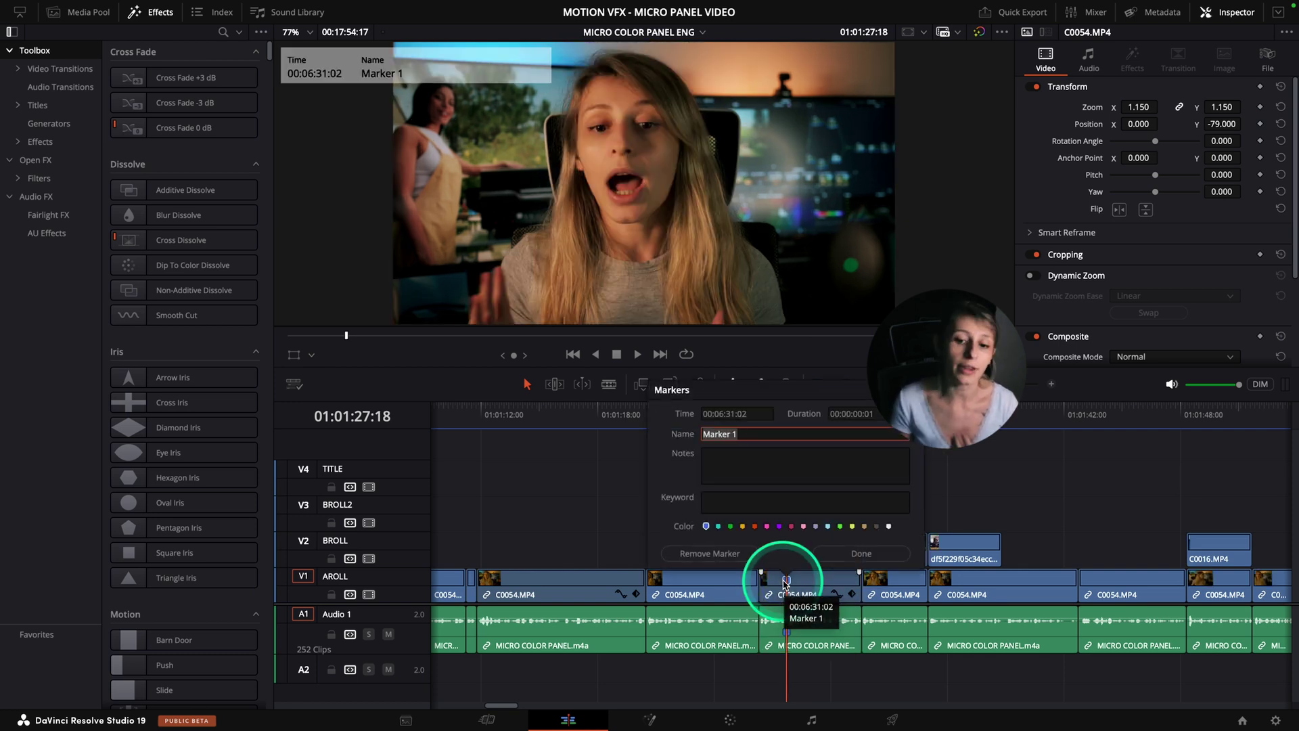
left_click(707, 554)
key("Delete")
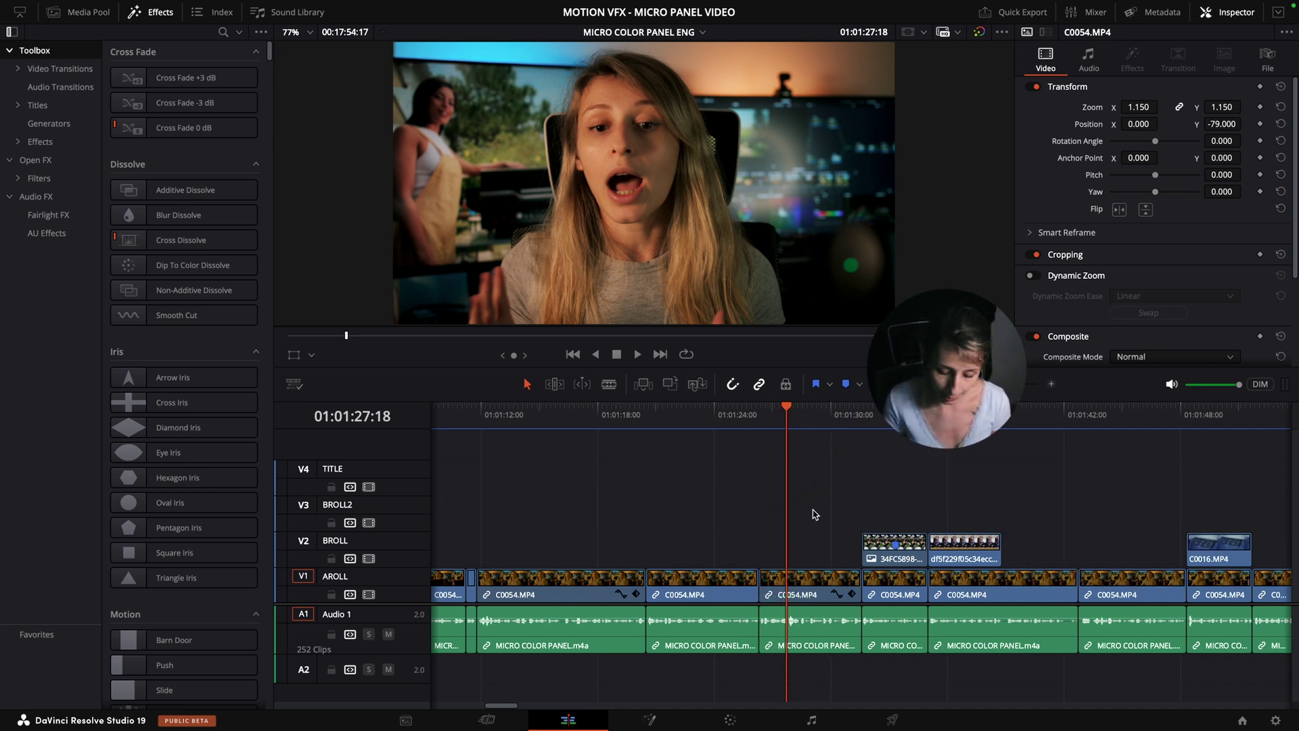
- Add a timeline marker at 01:01:27:18, open its settings and remove it again
key("m")
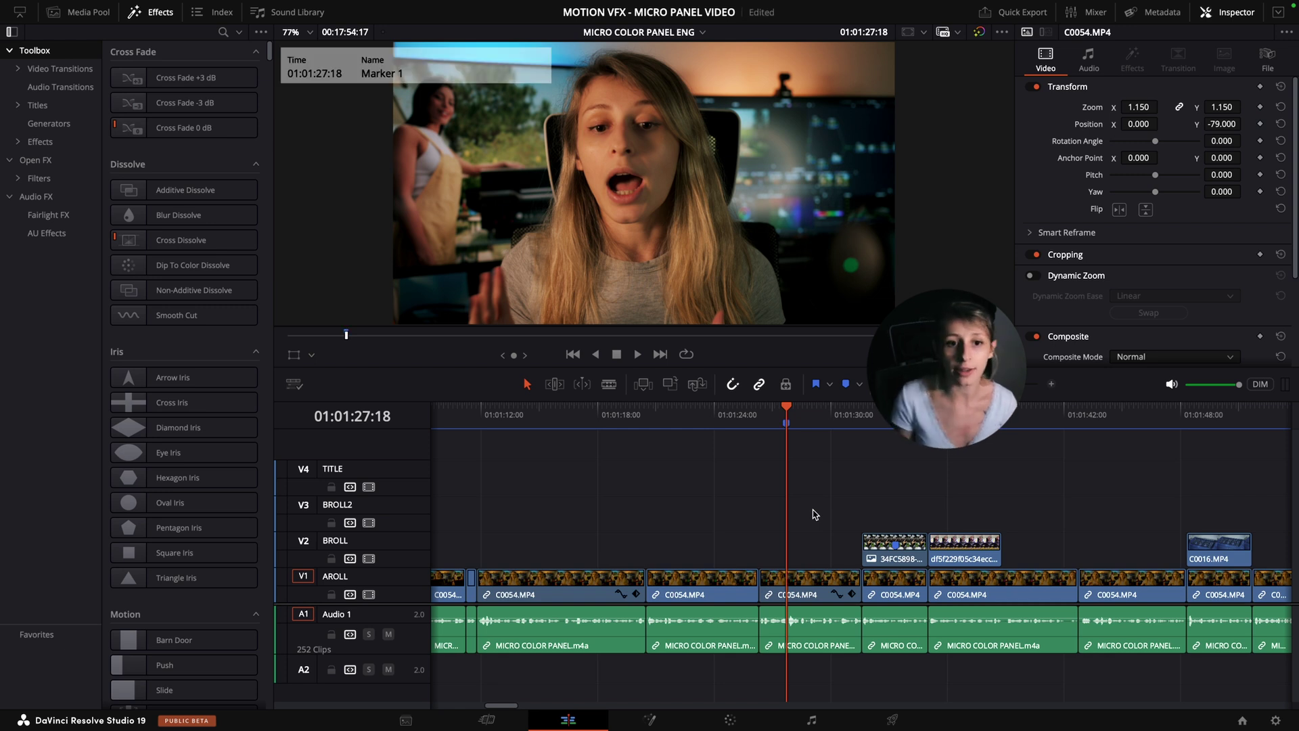
double_click(787, 422)
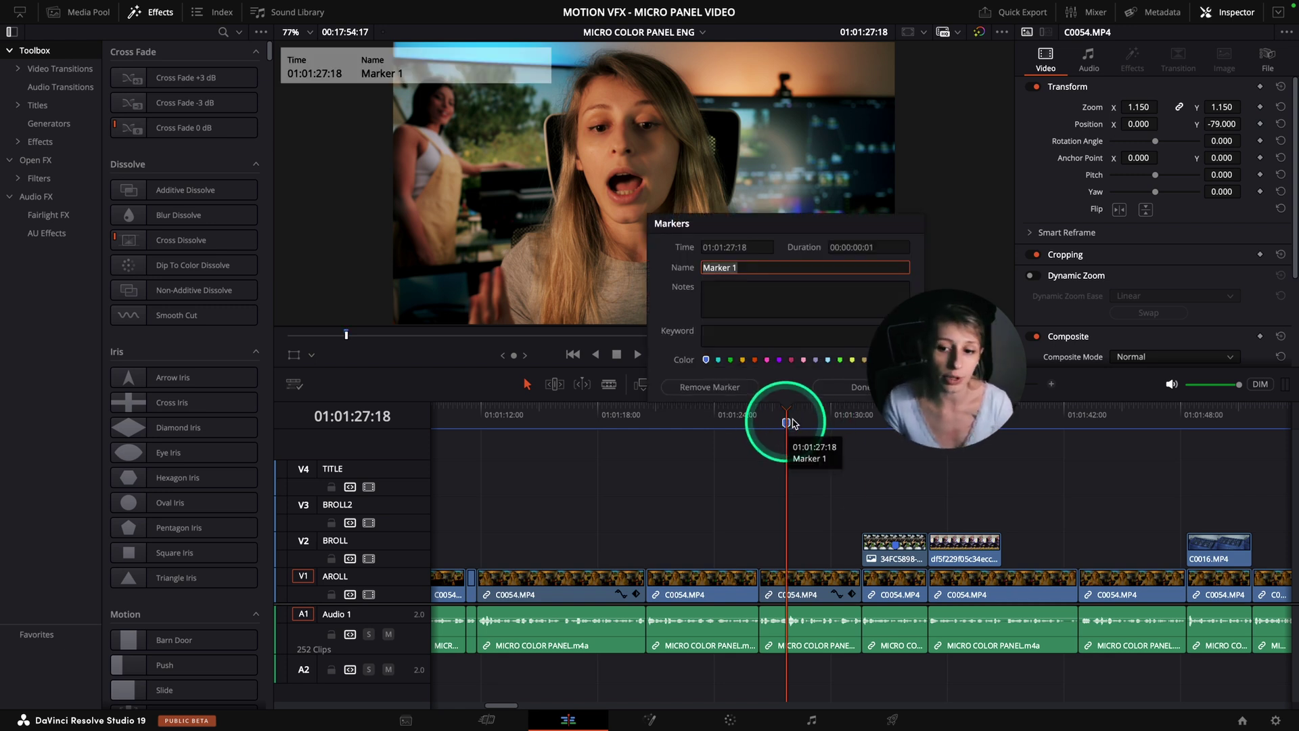
left_click(740, 386)
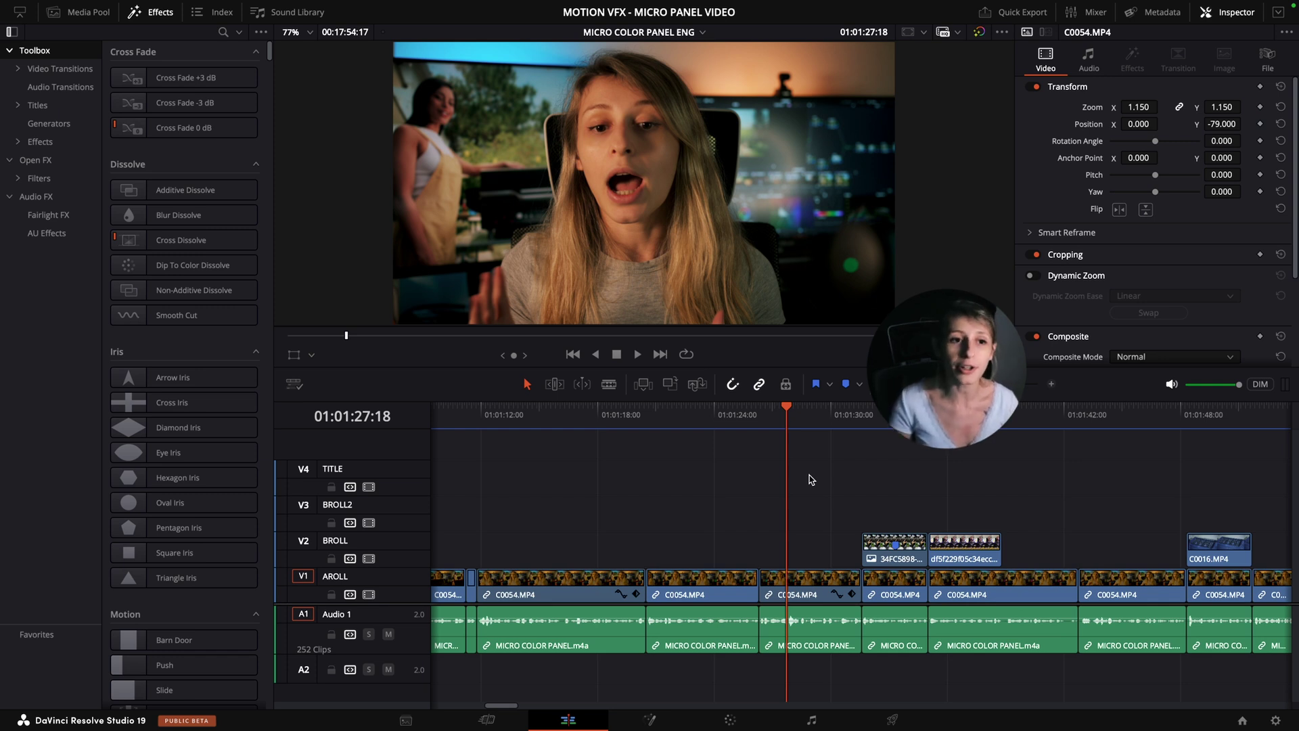
- Show the project's marker list and jump to the ENGAGEMENT marker and the first Instagram marker
left_click(214, 15)
left_click(88, 377)
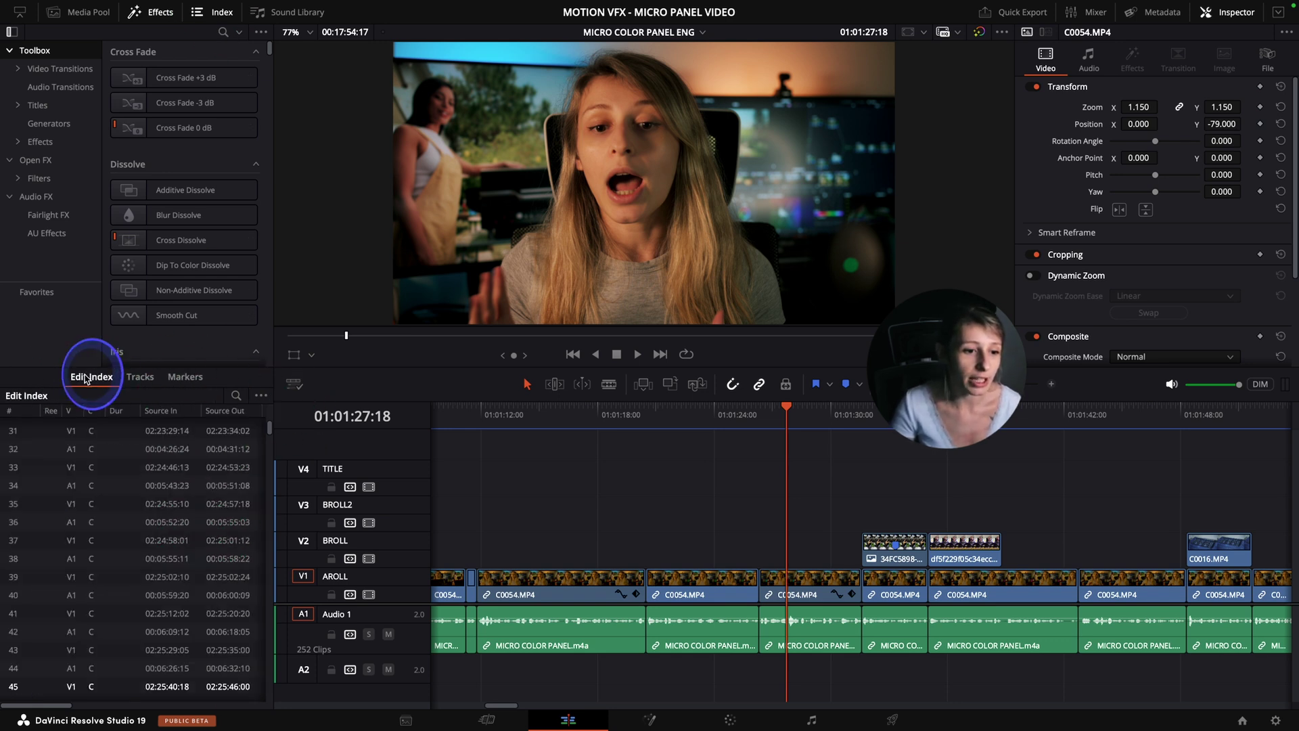
left_click(184, 377)
left_click(145, 439)
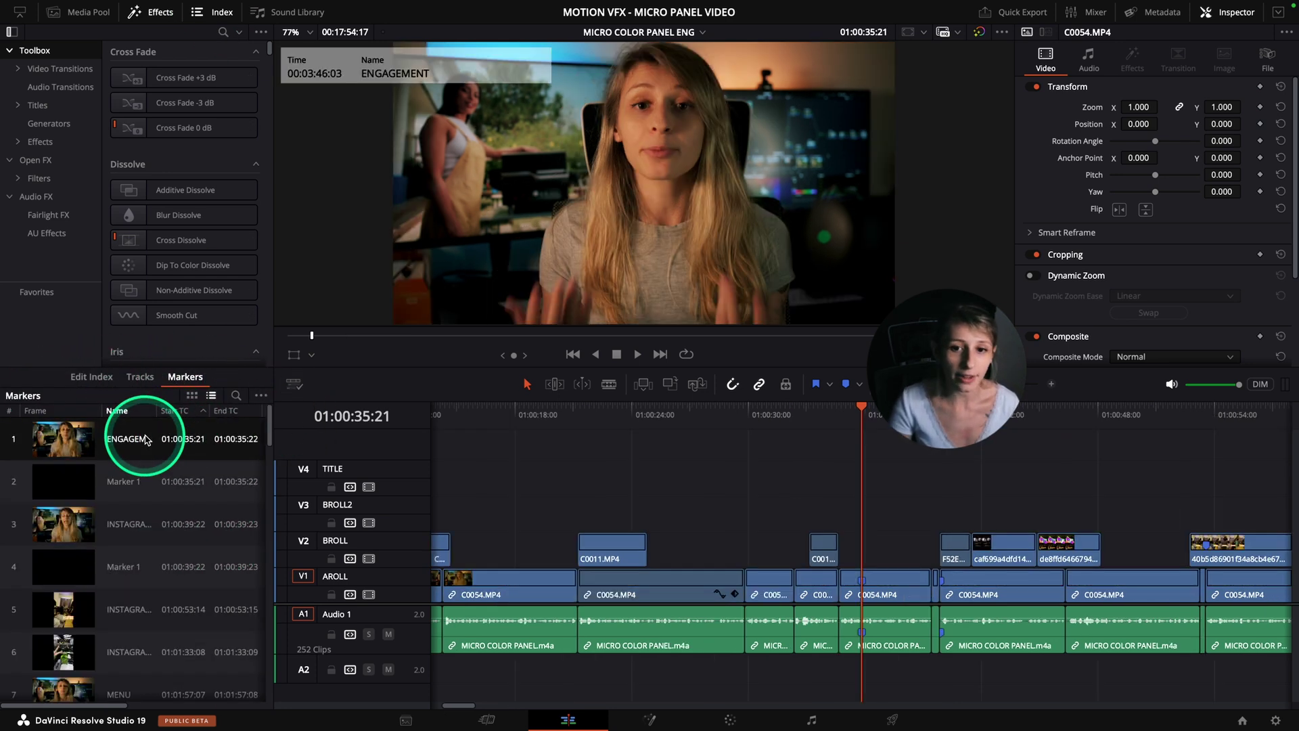
left_click(129, 524)
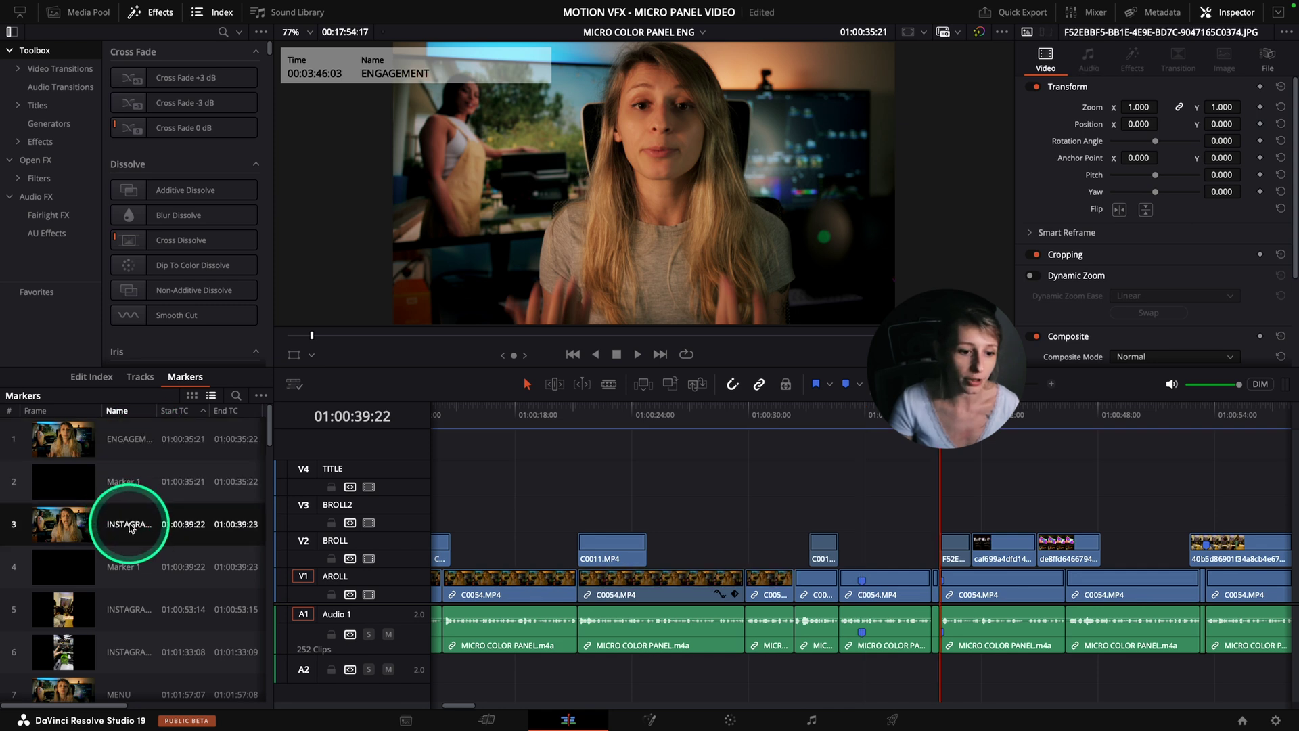
- Go through the listed markers MENU, ASPECT, 3,5KG and 1,18KG, comparing ASPECT with its duplicate Marker 1 entry
key("Down")
key("Down")
key("Down")
key("Down")
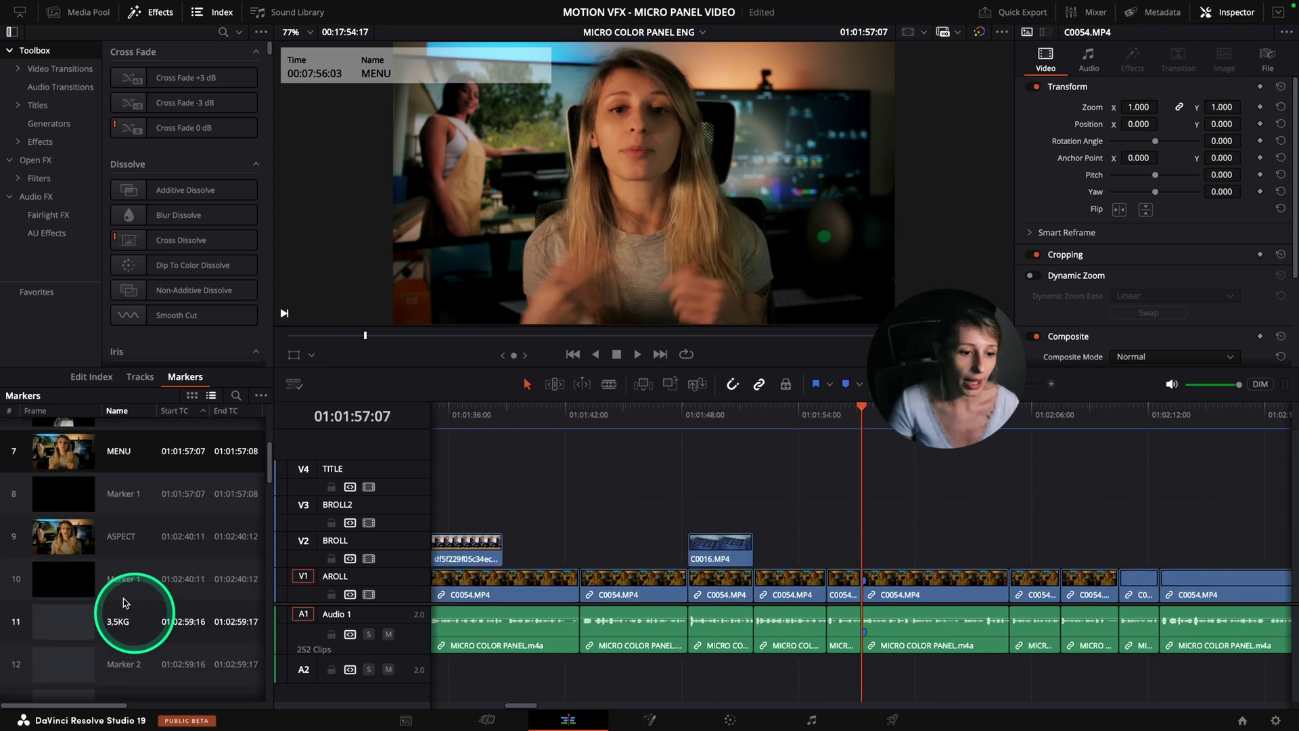
left_click(117, 536)
left_click(125, 621)
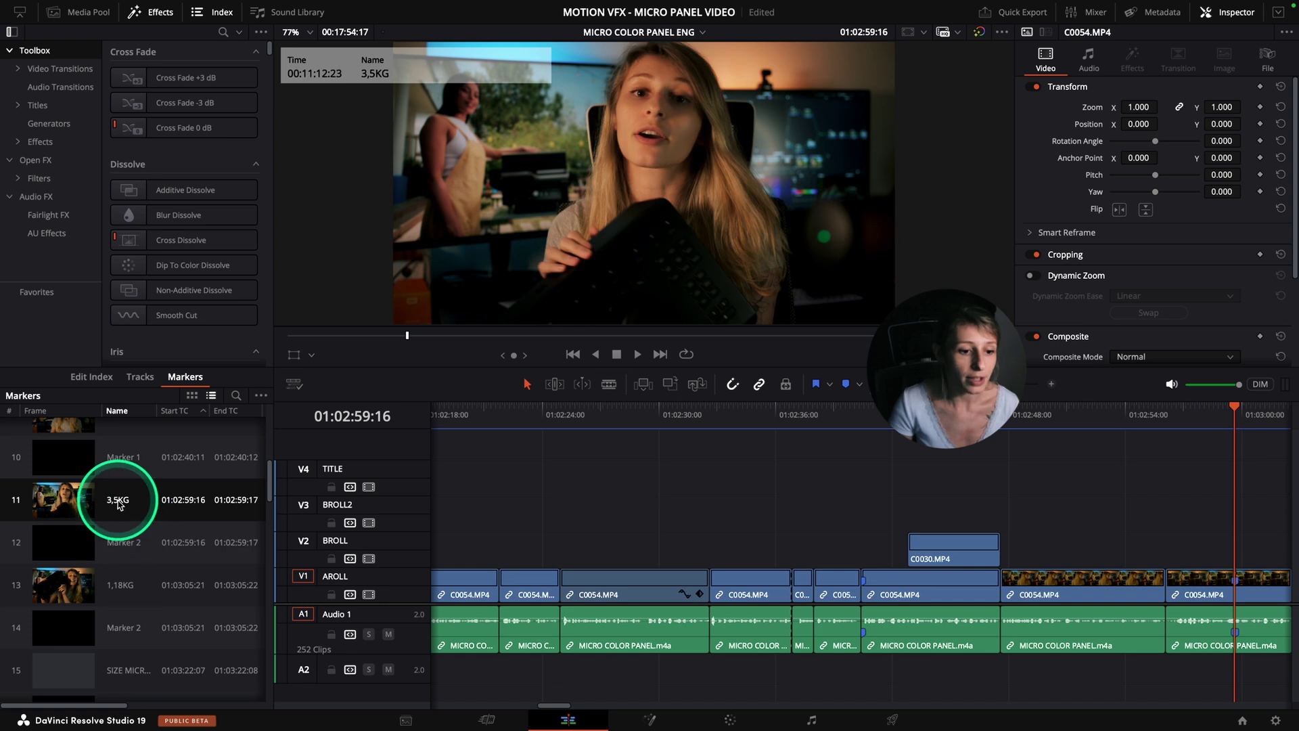
left_click(112, 586)
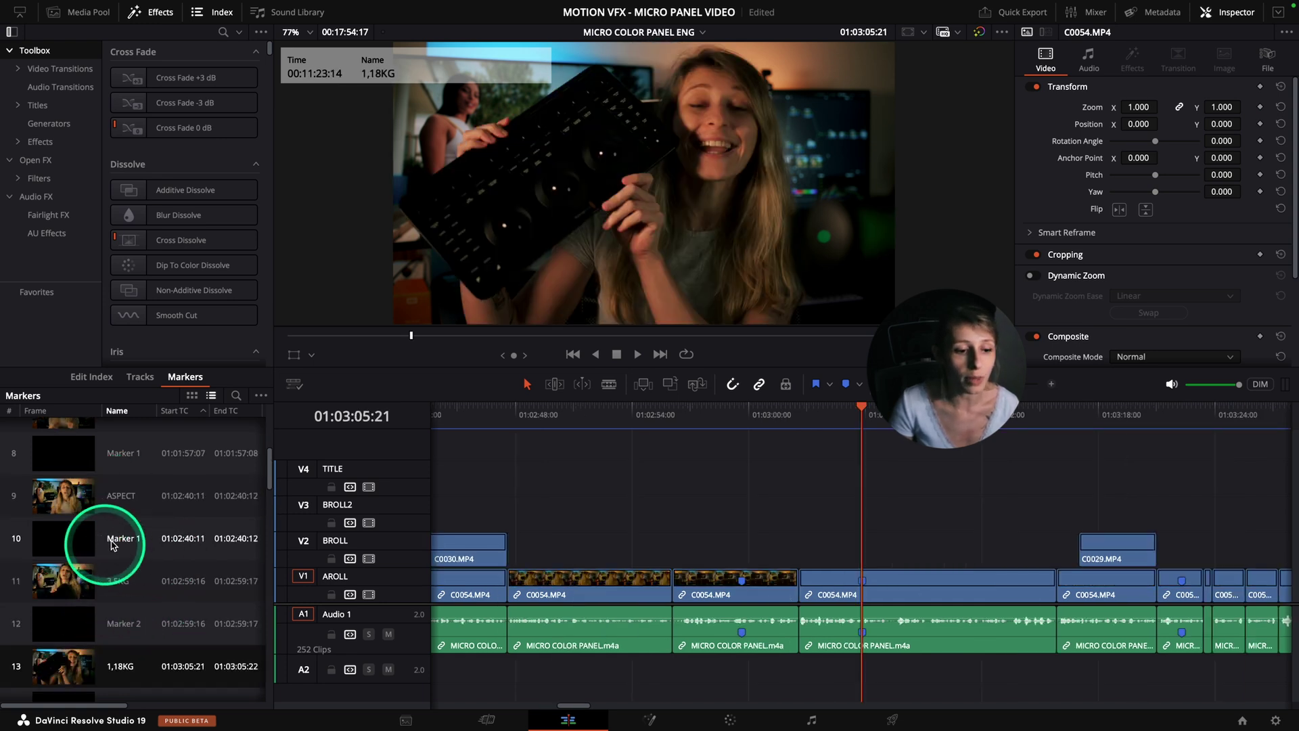
left_click(112, 541)
left_click(113, 634)
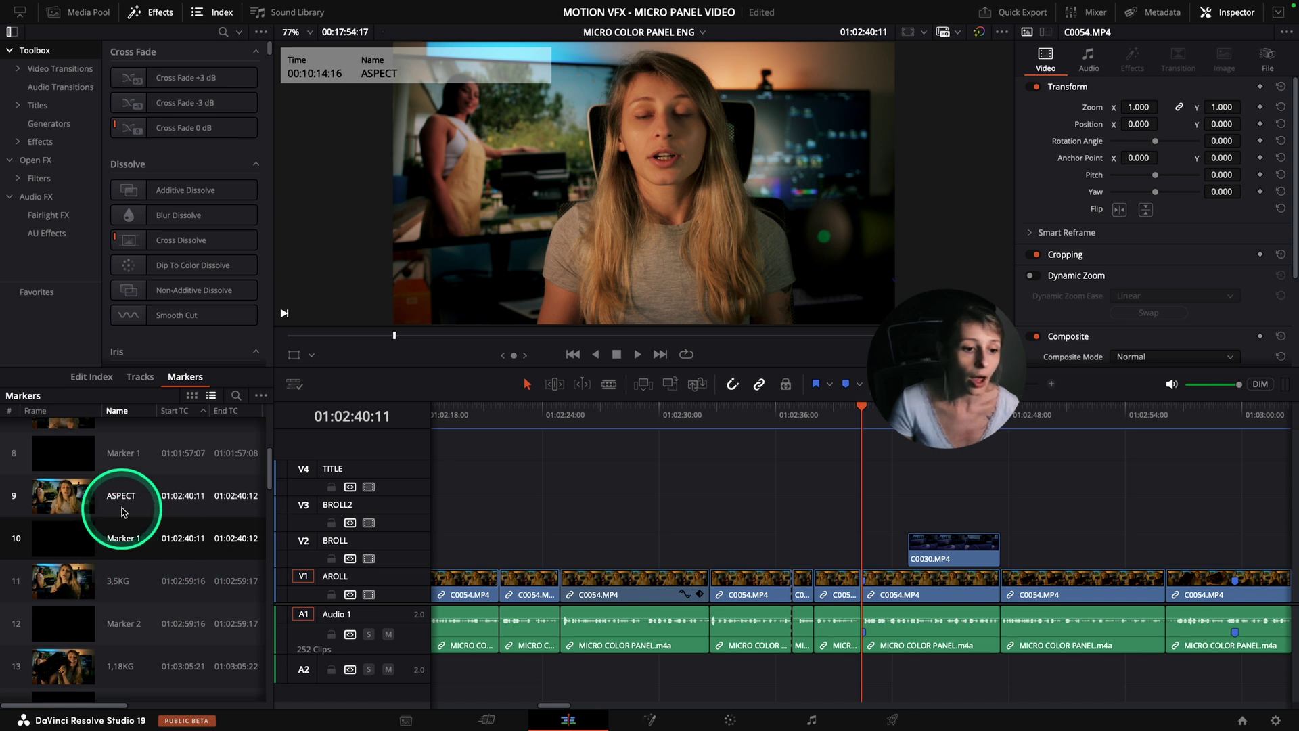
left_click(140, 498)
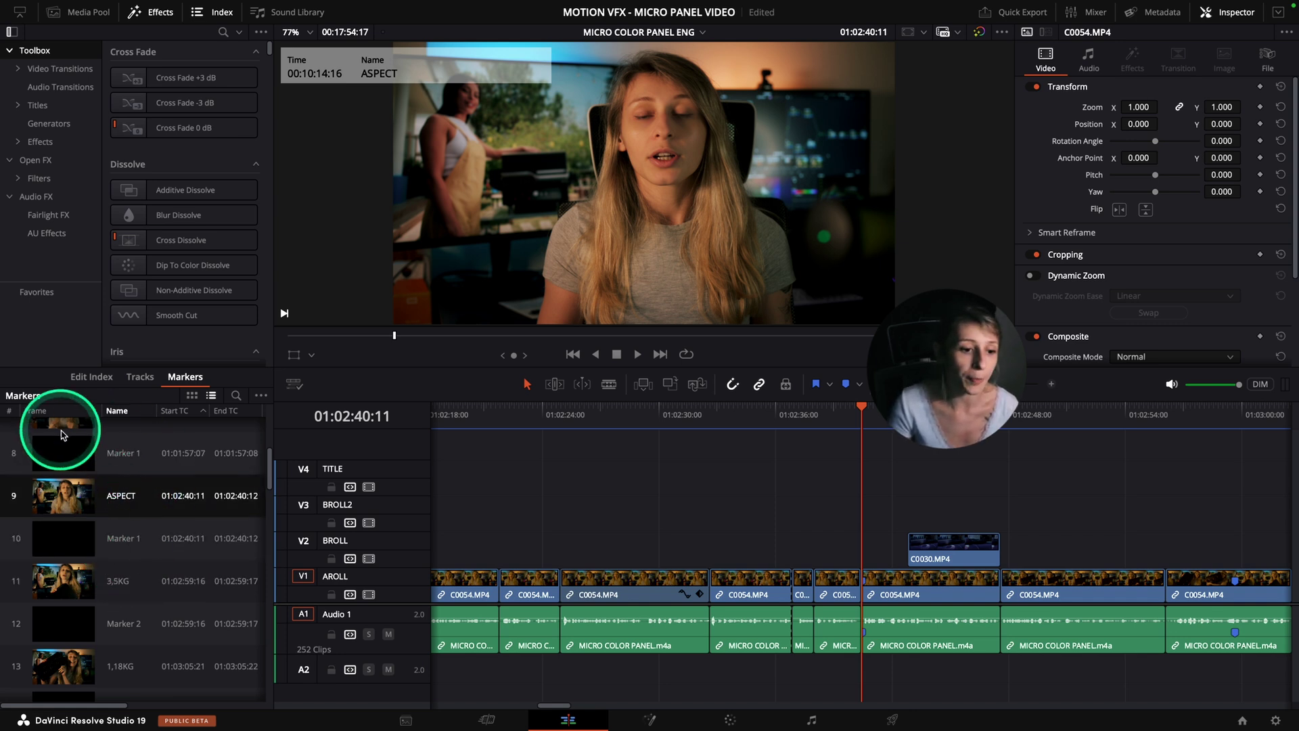
left_click(126, 543)
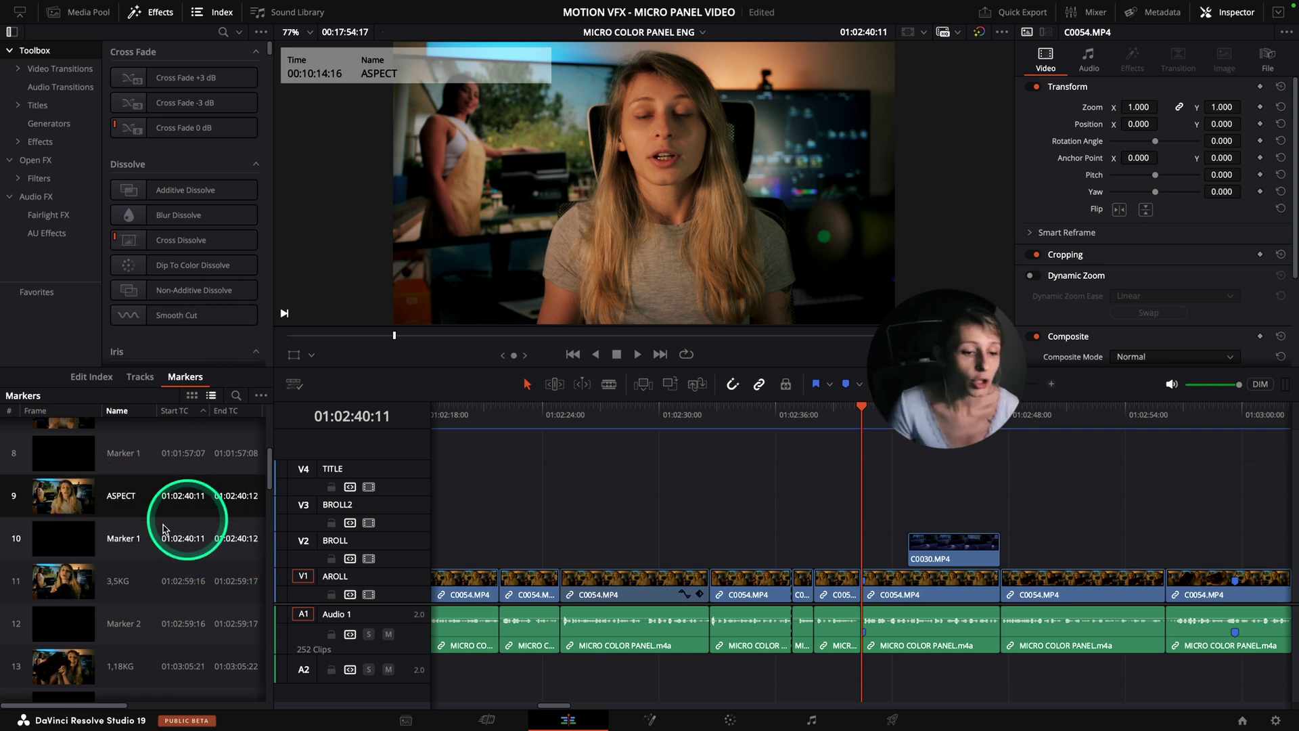
- Revisit the MENU and 3,5KG markers and jump further down the list to the 98% marker
scroll(138, 542, "up", 3)
left_click(138, 577)
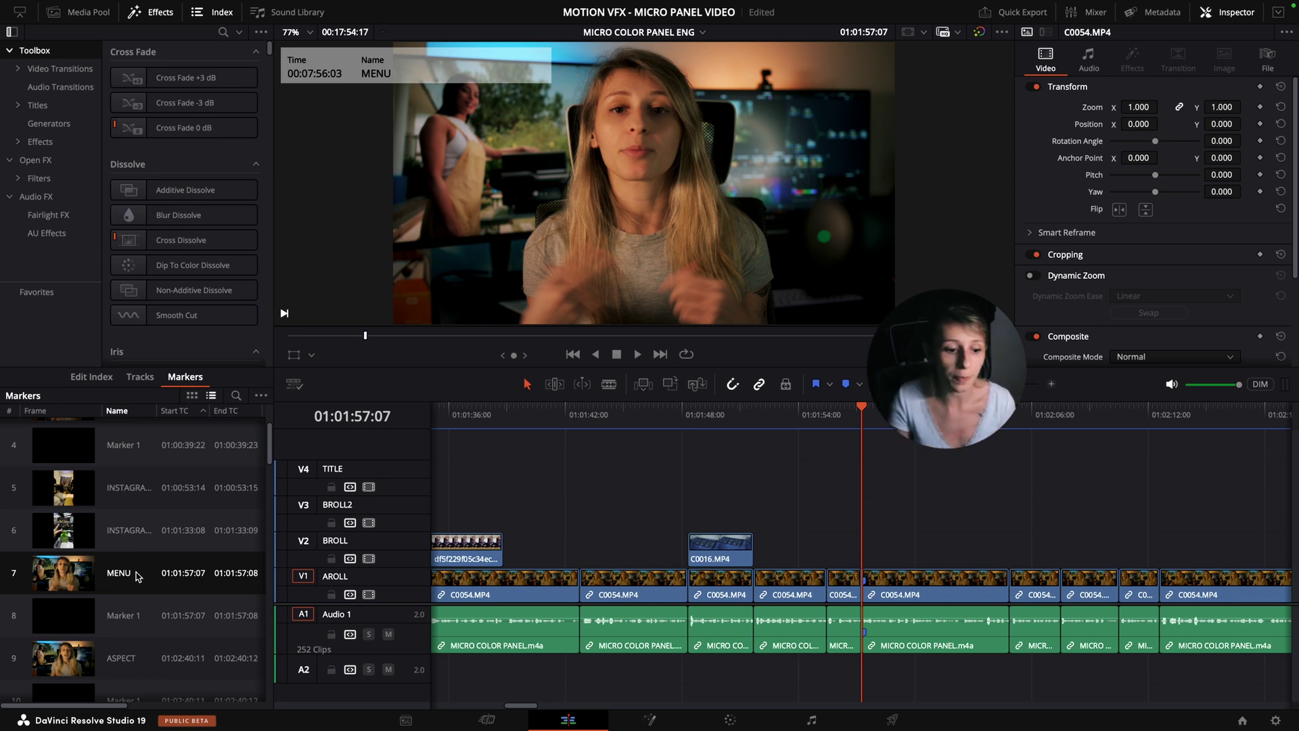
left_click(131, 643)
scroll(131, 644, "down", 4)
left_click(118, 492)
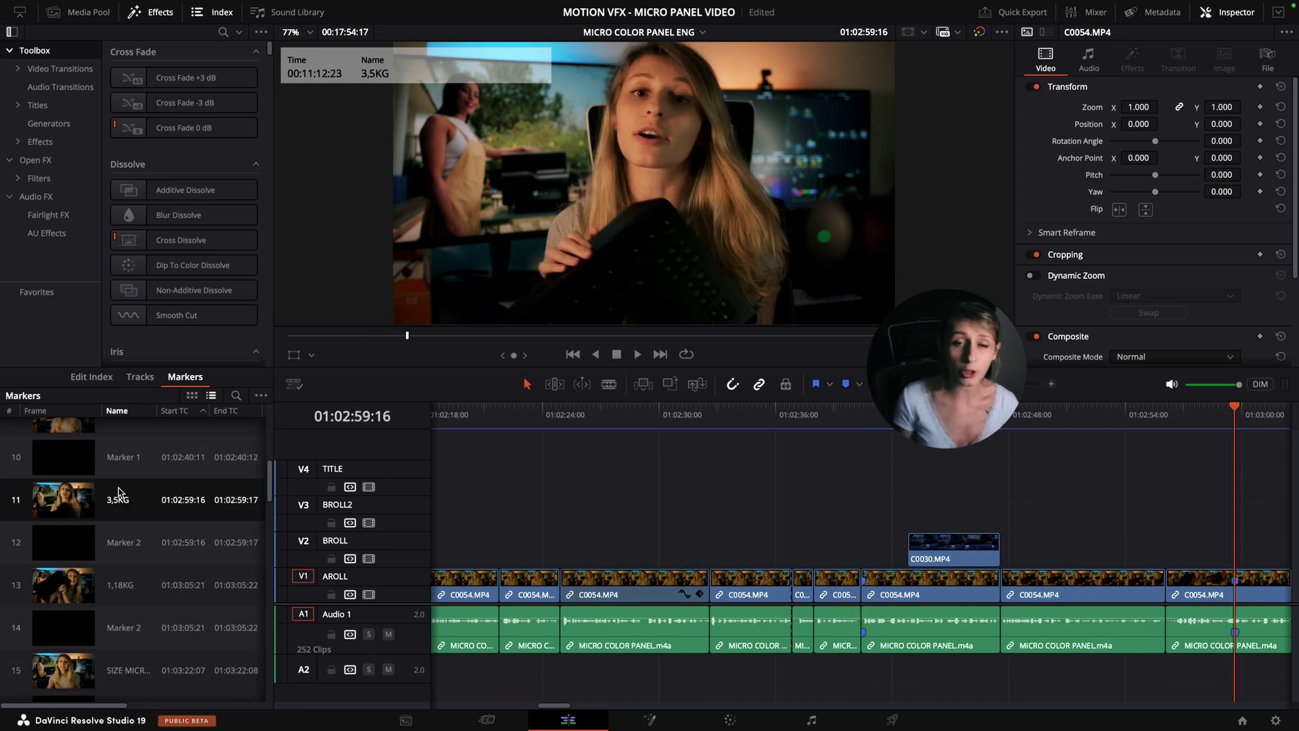
scroll(119, 492, "down", 5)
left_click(114, 557)
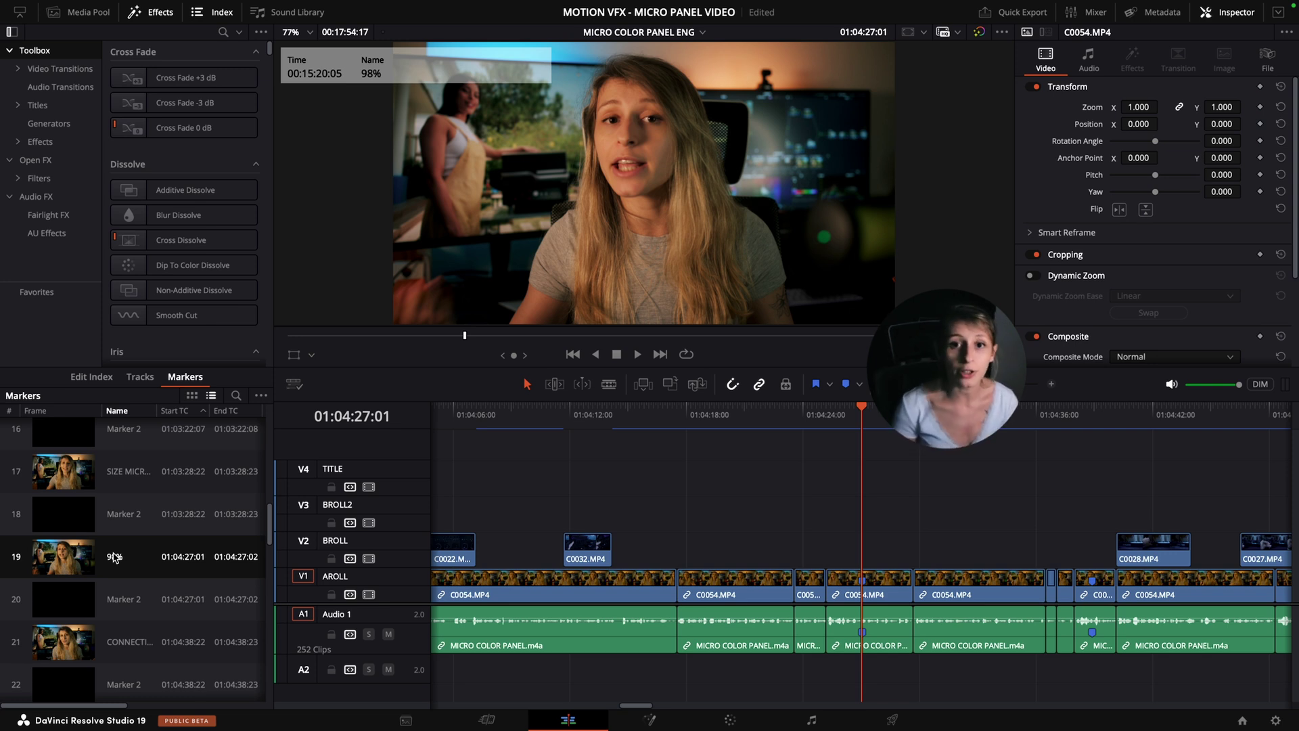
- Return to the ENGAGEMENT marker and move the playhead to the INSTAGRAM HANDLE marker at 01:00:39:22
scroll(136, 528, "up", 10)
left_click(161, 493)
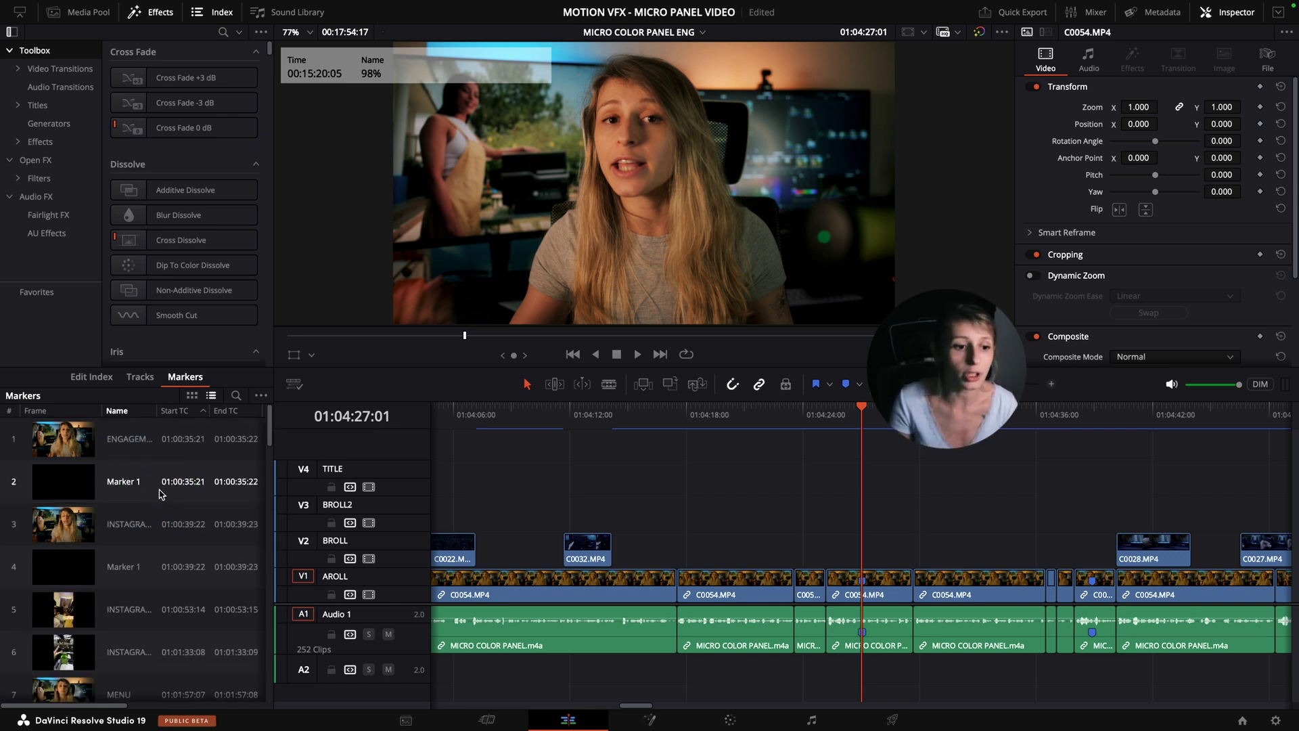
left_click(108, 448)
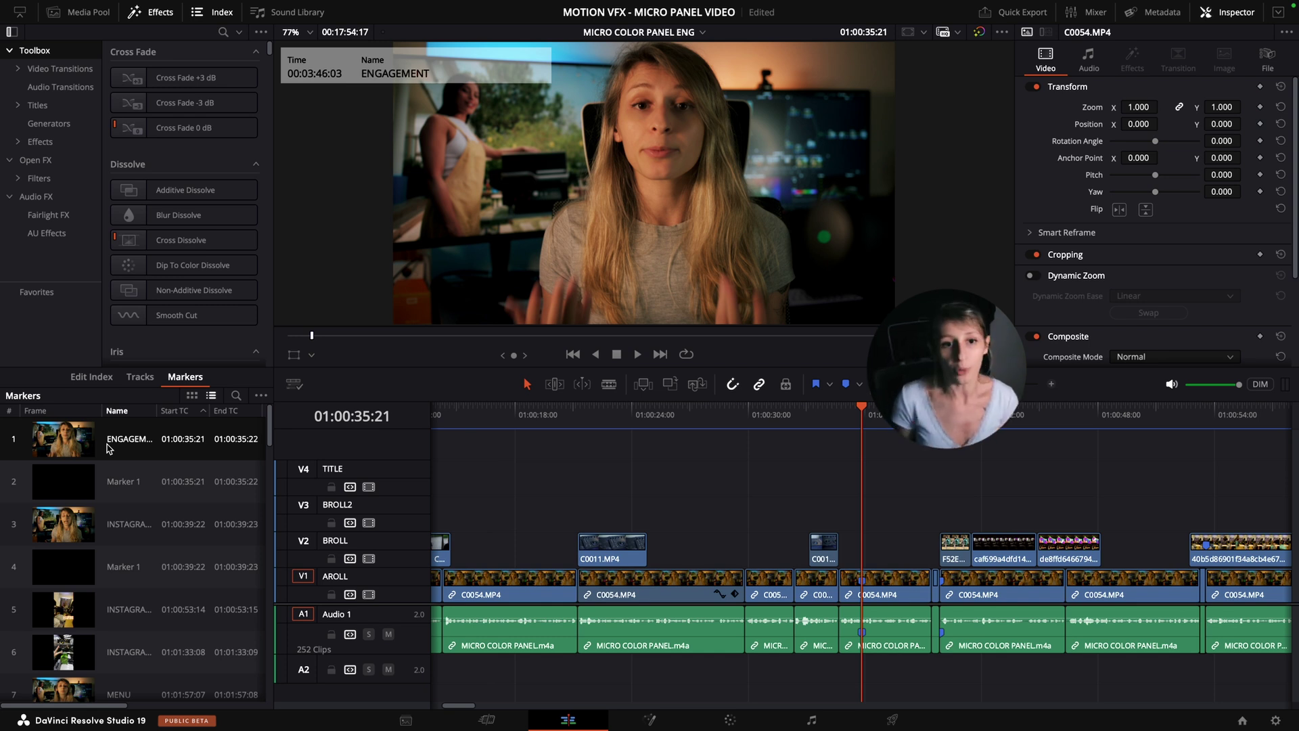
left_click(154, 527)
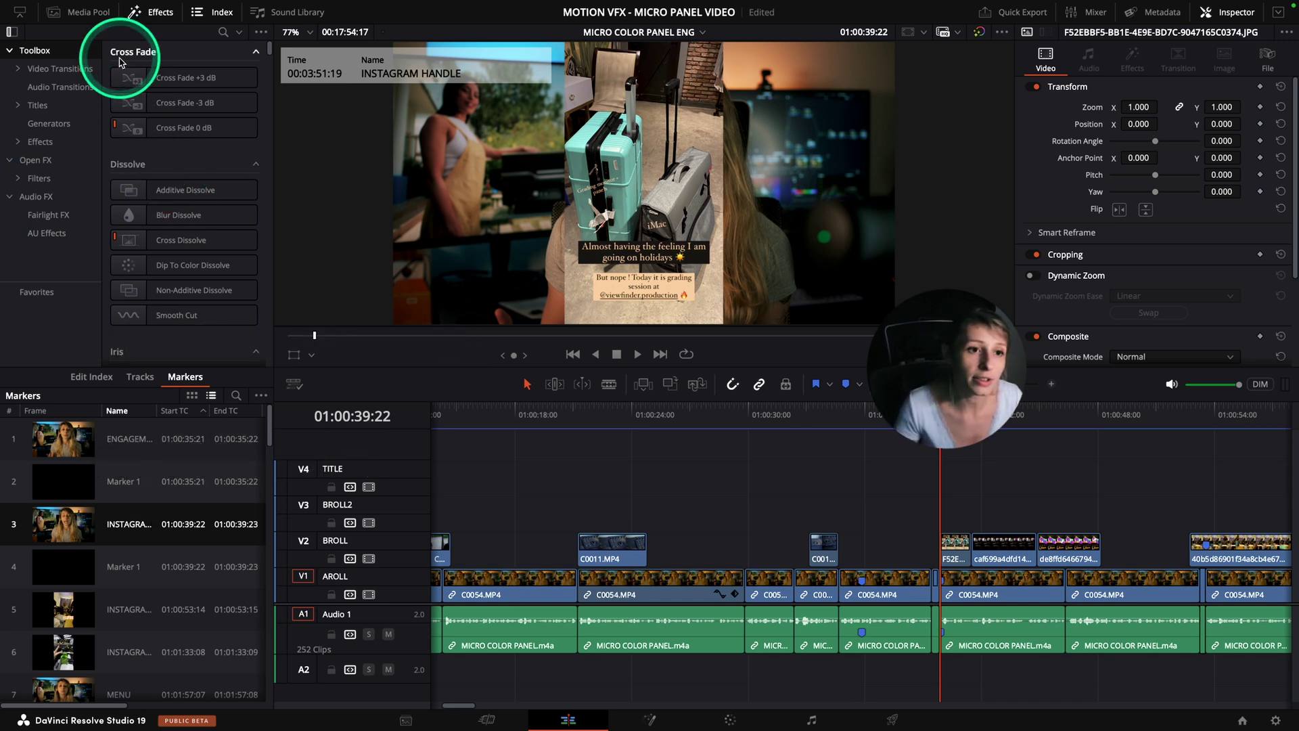
- Hide the marker list, search the effects library for "messentials" and browse the matching templates
mouse_move(121, 12)
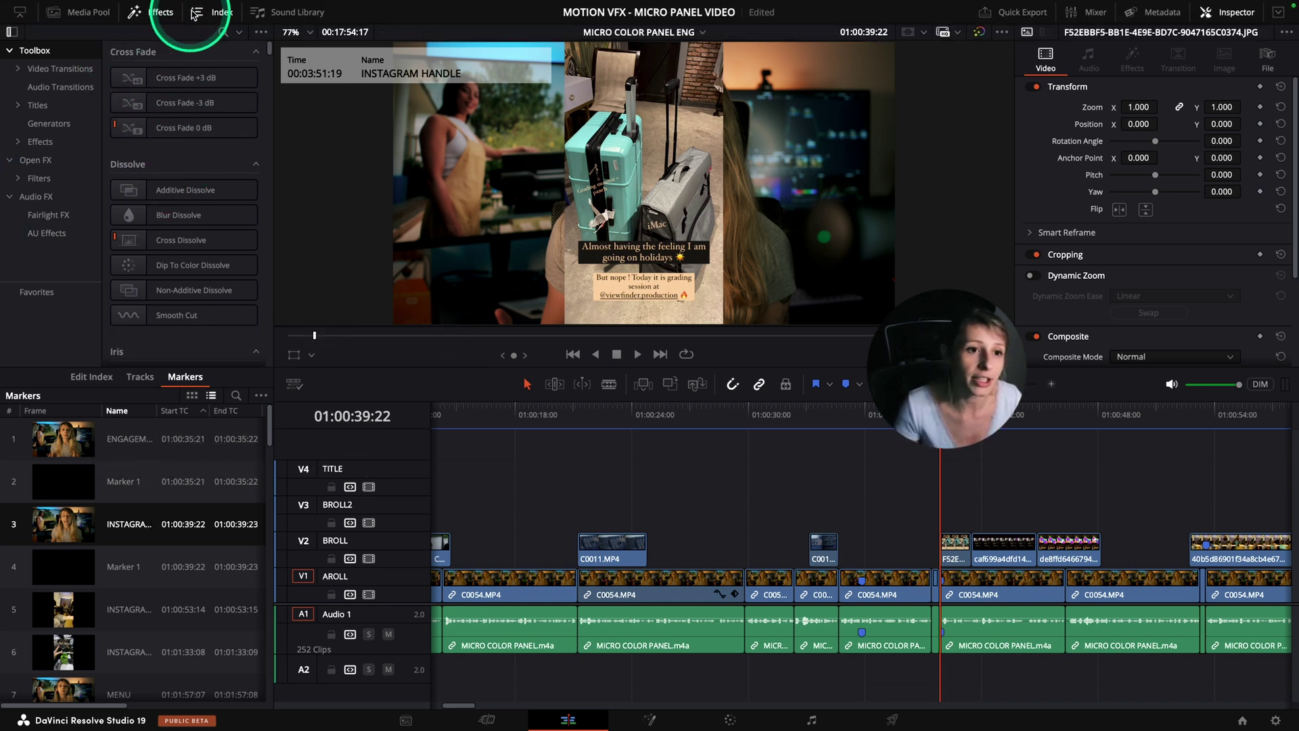
left_click(197, 15)
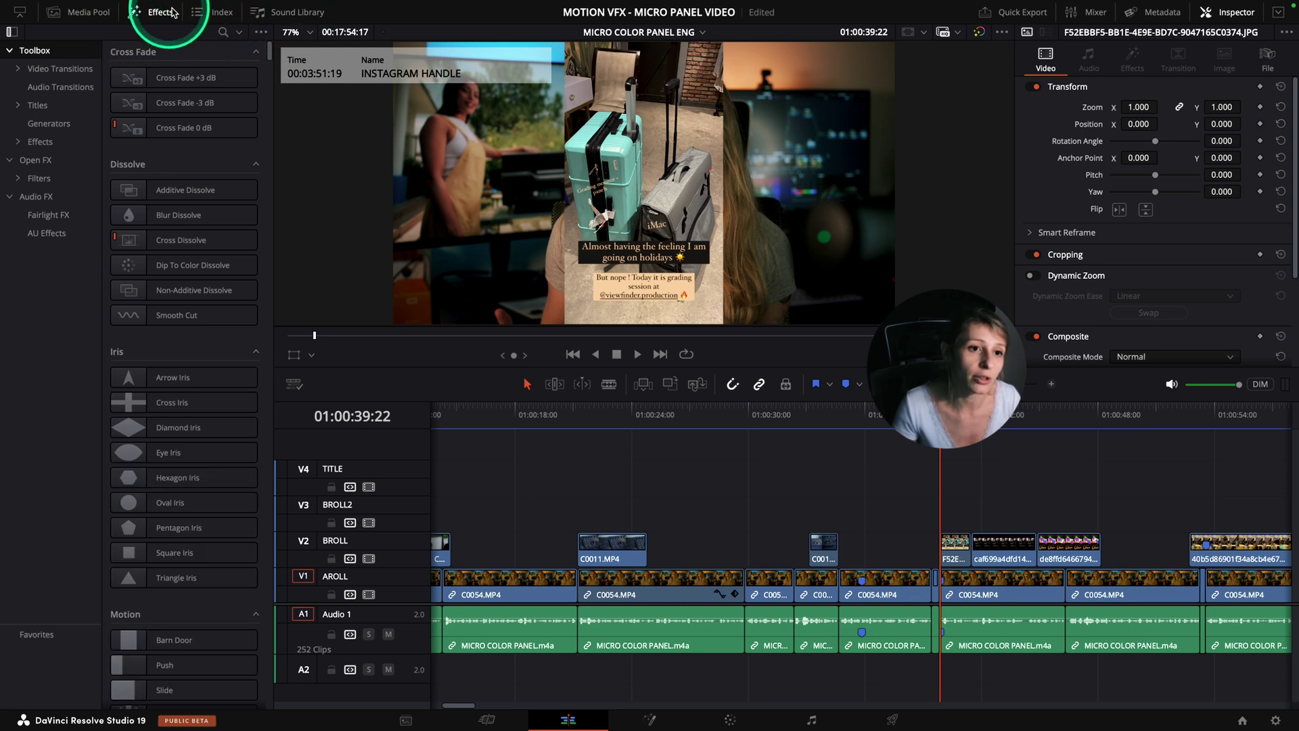
left_click(221, 32)
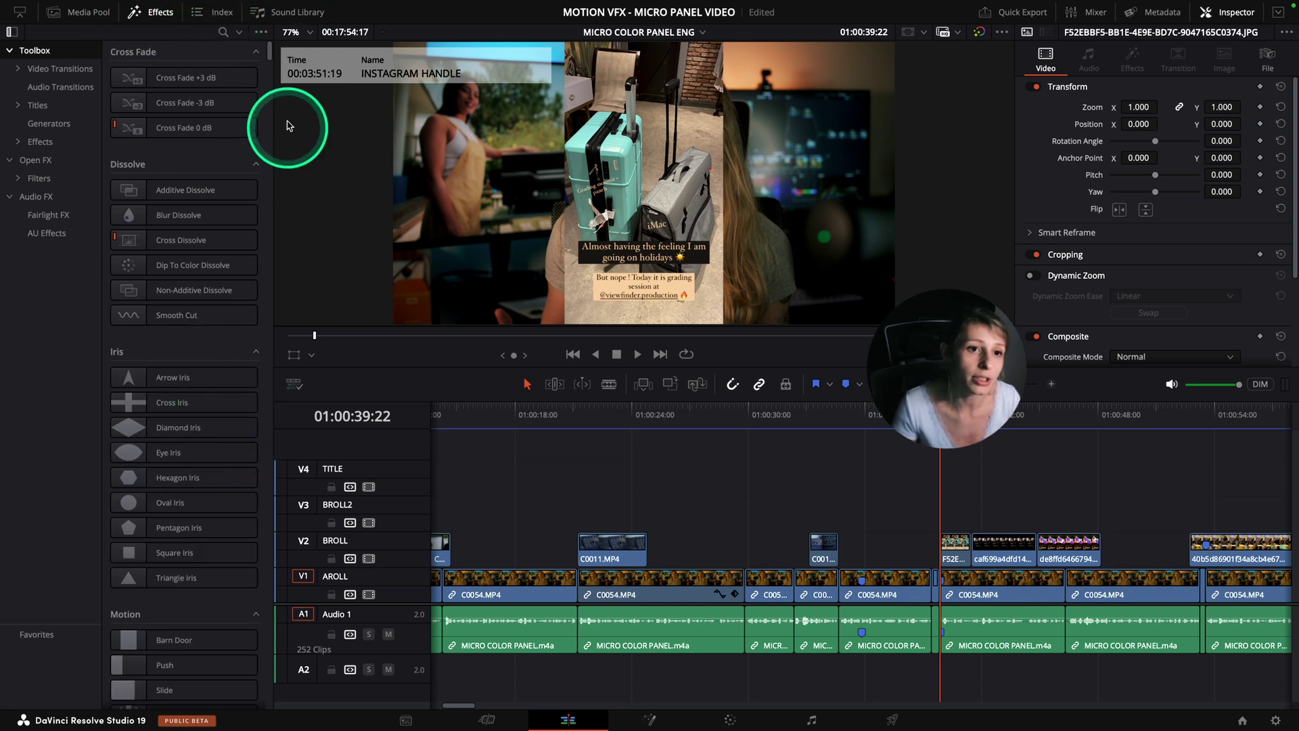
type("m")
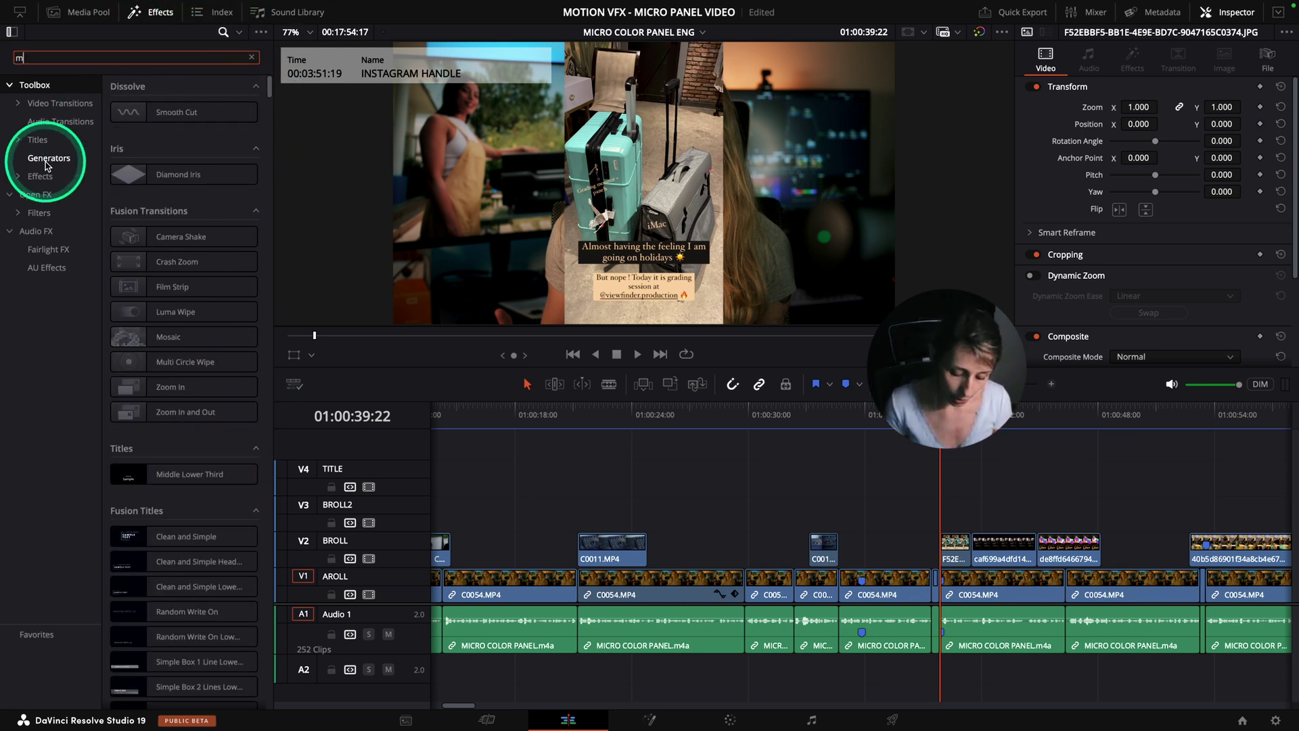
type("essent")
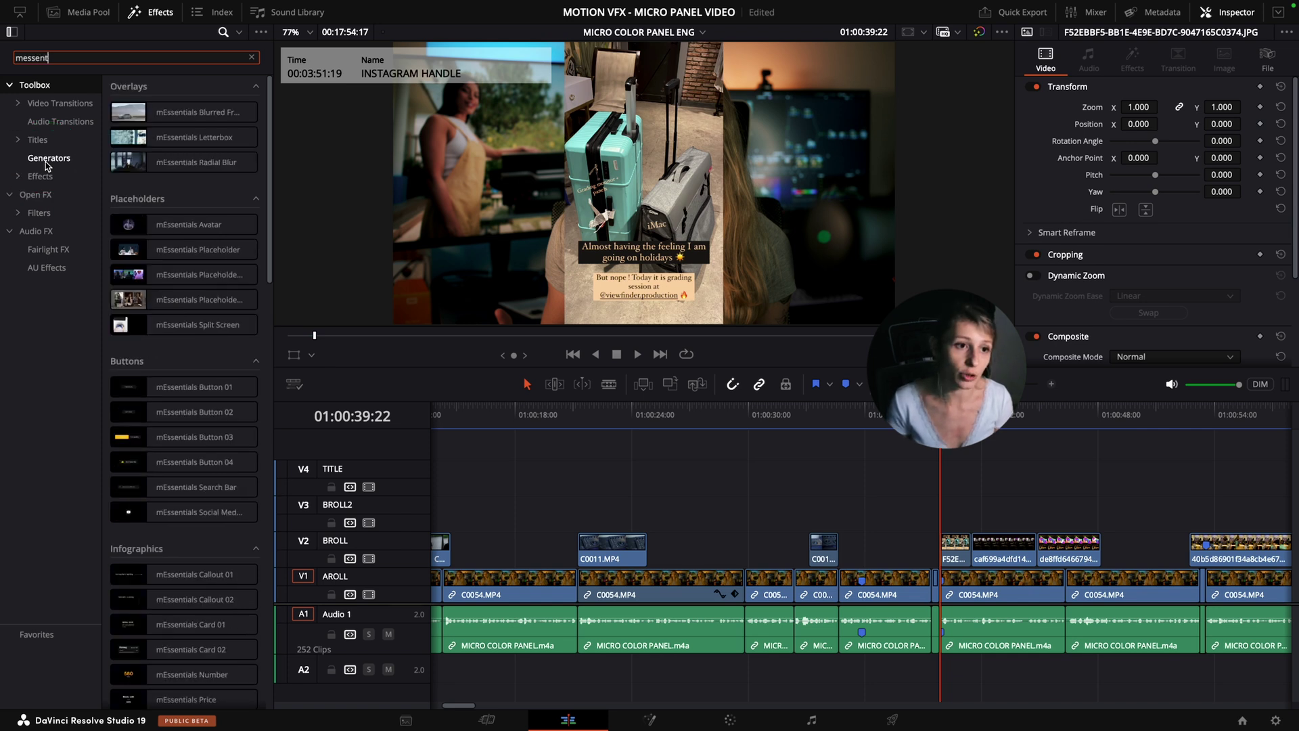
type("ials")
scroll(149, 217, "down", 10)
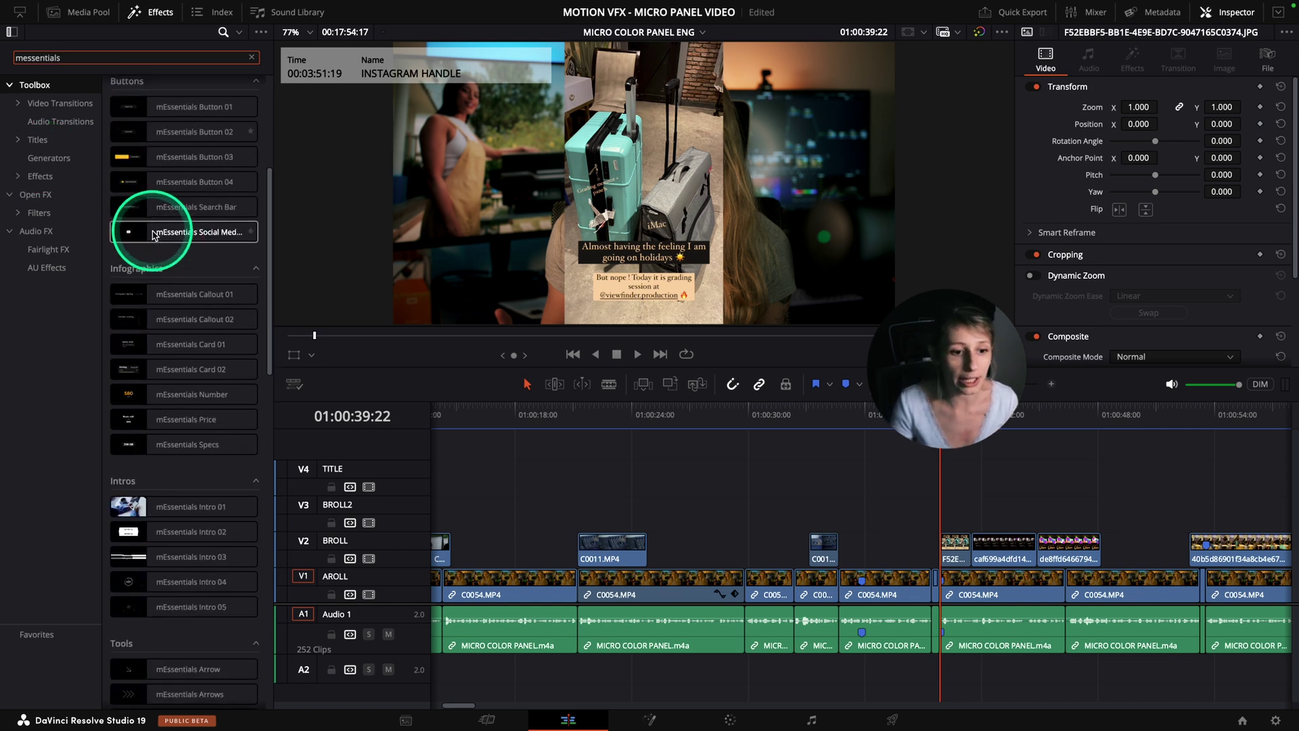
scroll(158, 471, "down", 8)
scroll(157, 518, "up", 15)
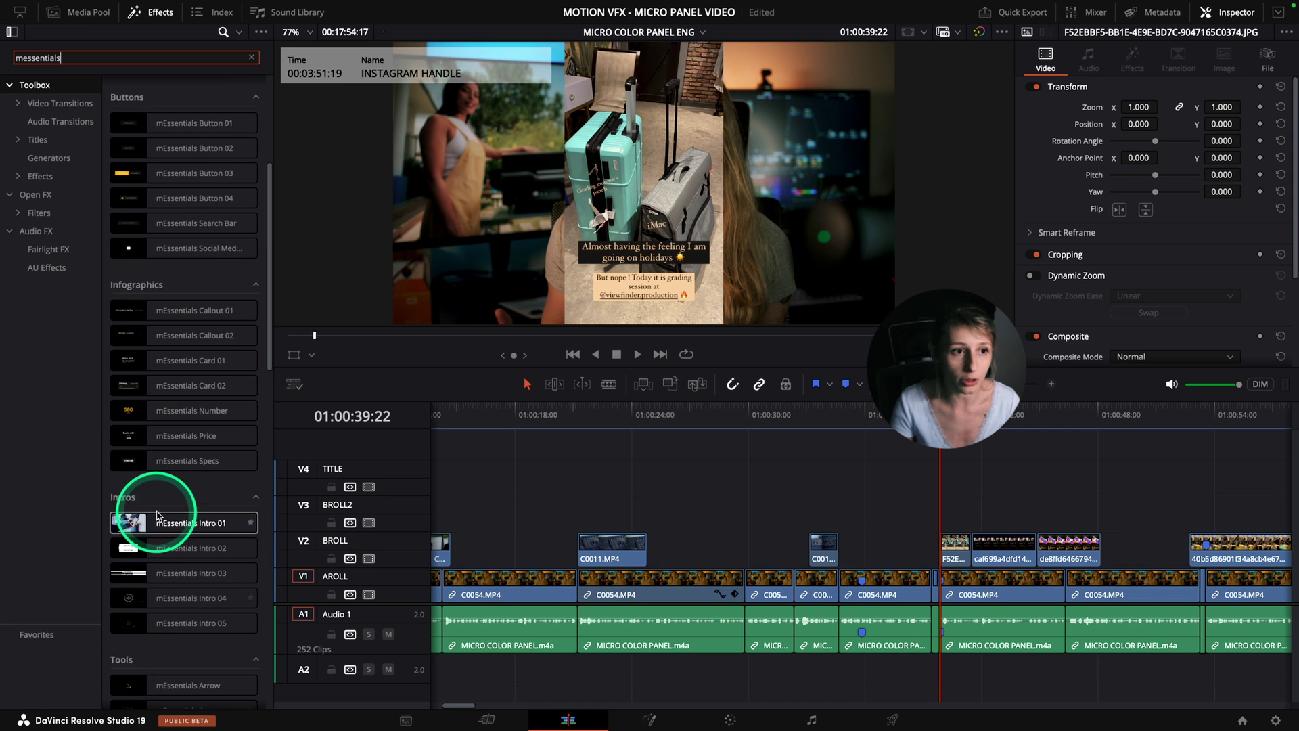
- Replace the effects search with just "m" and browse the matching MotionVFX templates such as mMovements, mMusic Video 2 and mTuber 3
left_click(112, 58)
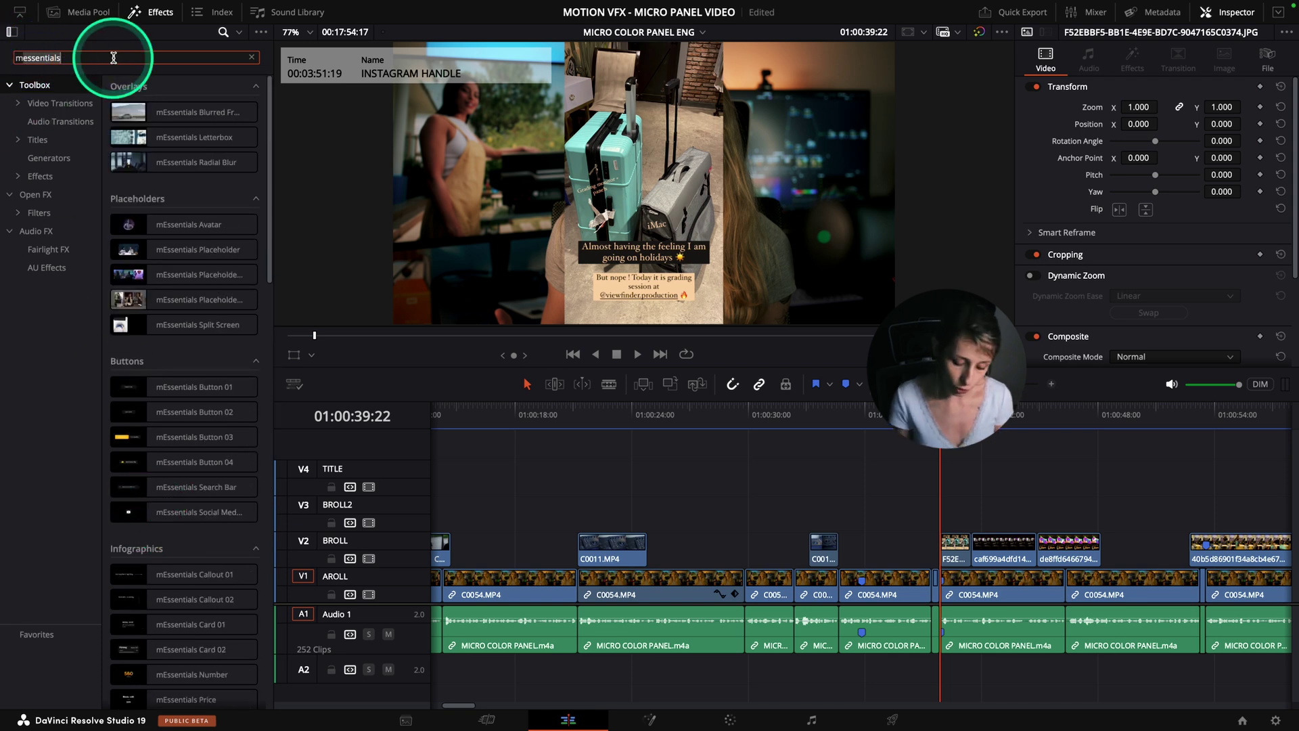
key("BackSpace")
key("BackSpace")
key("BackSpace")
key("BackSpace")
key("BackSpace")
key("BackSpace")
key("BackSpace")
key("BackSpace")
key("BackSpace")
key("BackSpace")
key("BackSpace")
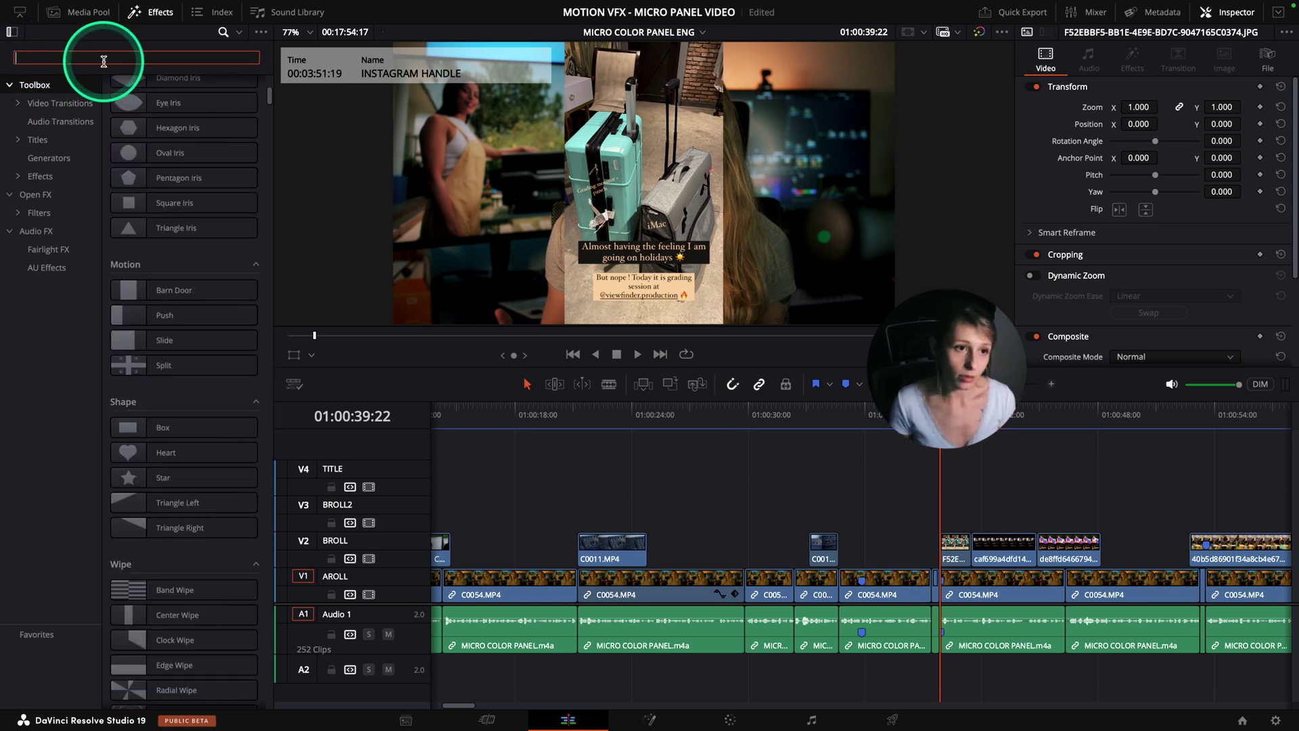
type("m")
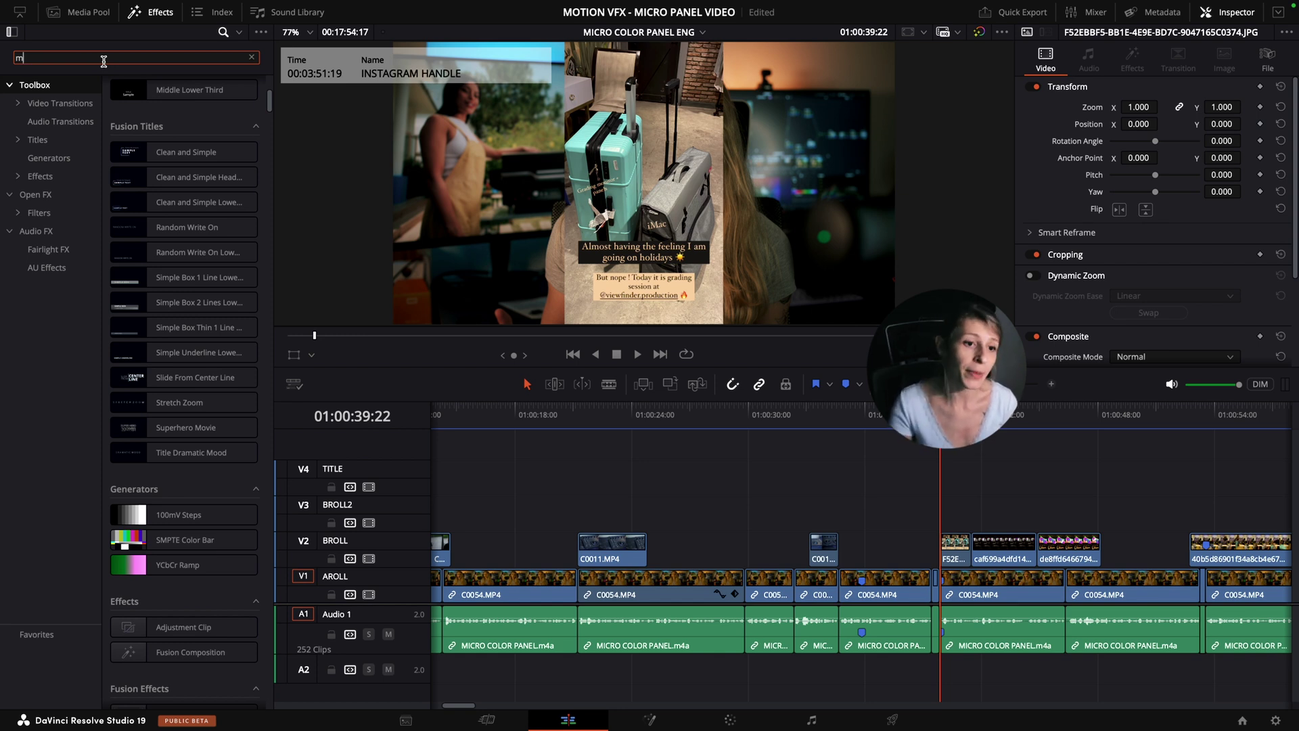
scroll(119, 366, "down", 15)
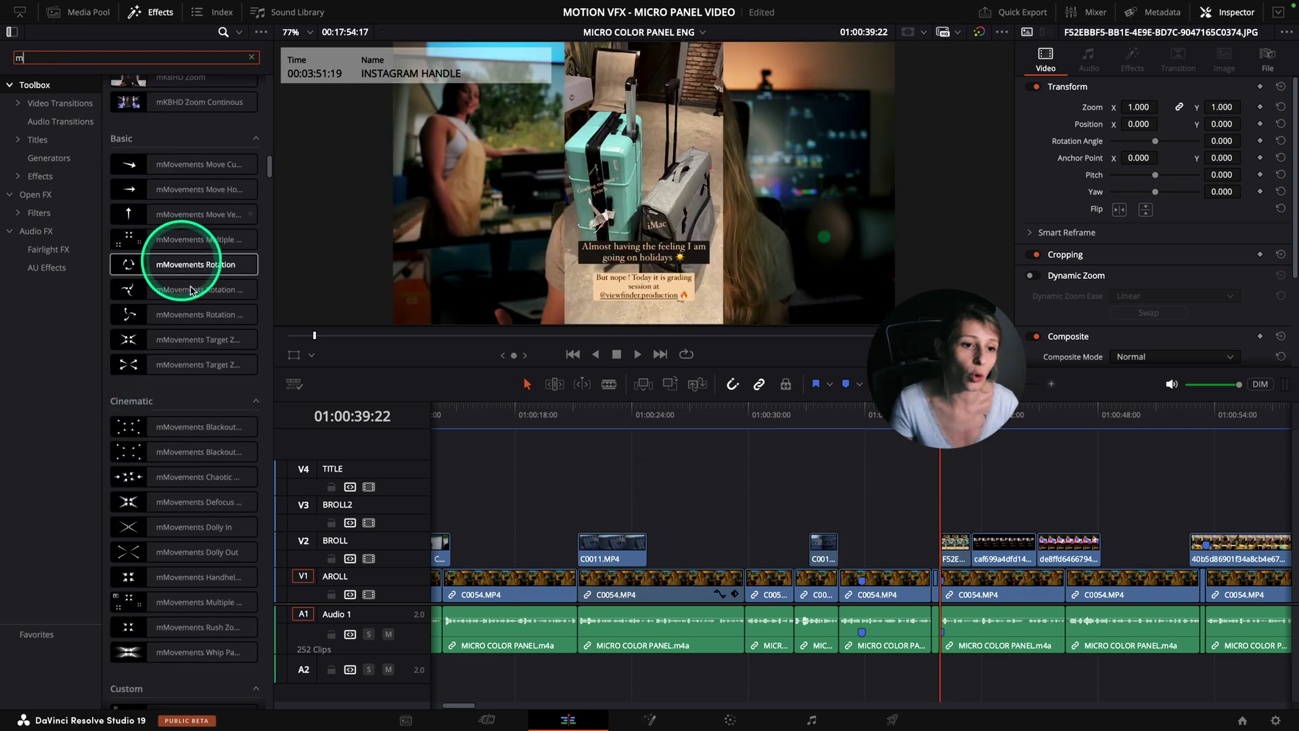
scroll(191, 290, "down", 20)
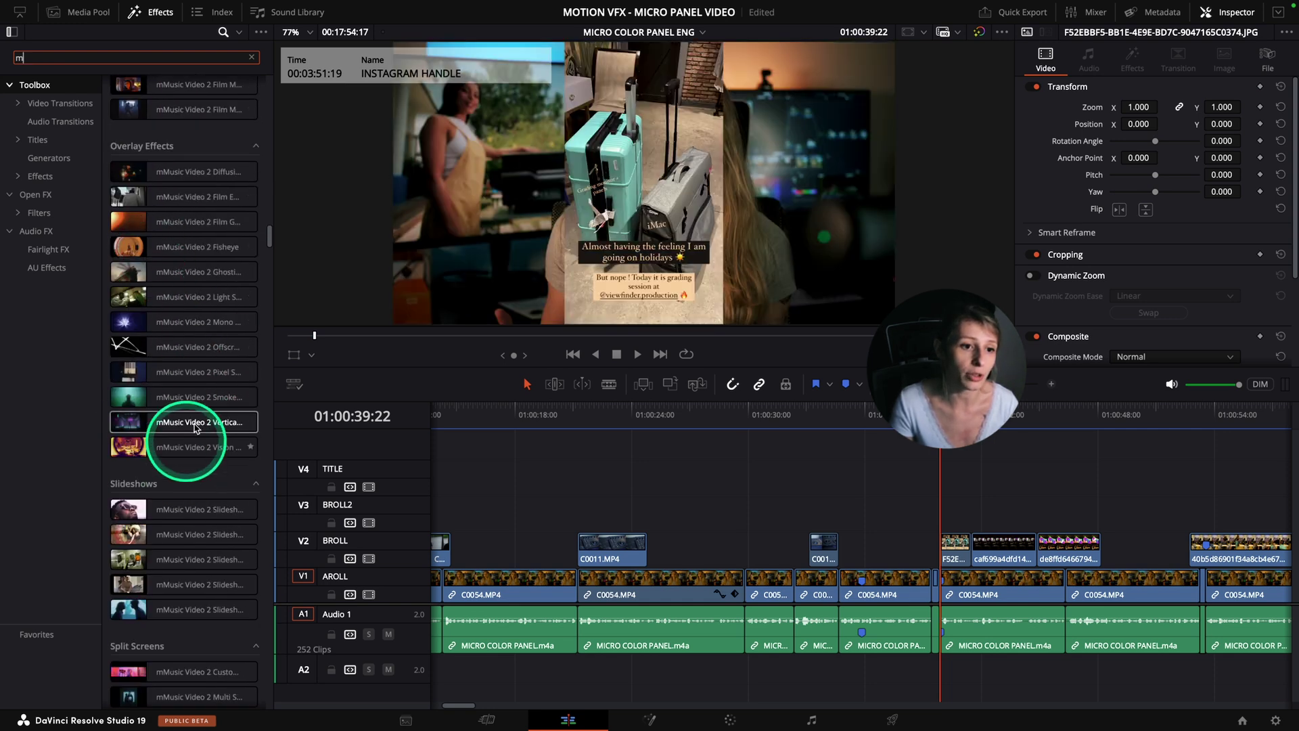
scroll(195, 426, "down", 15)
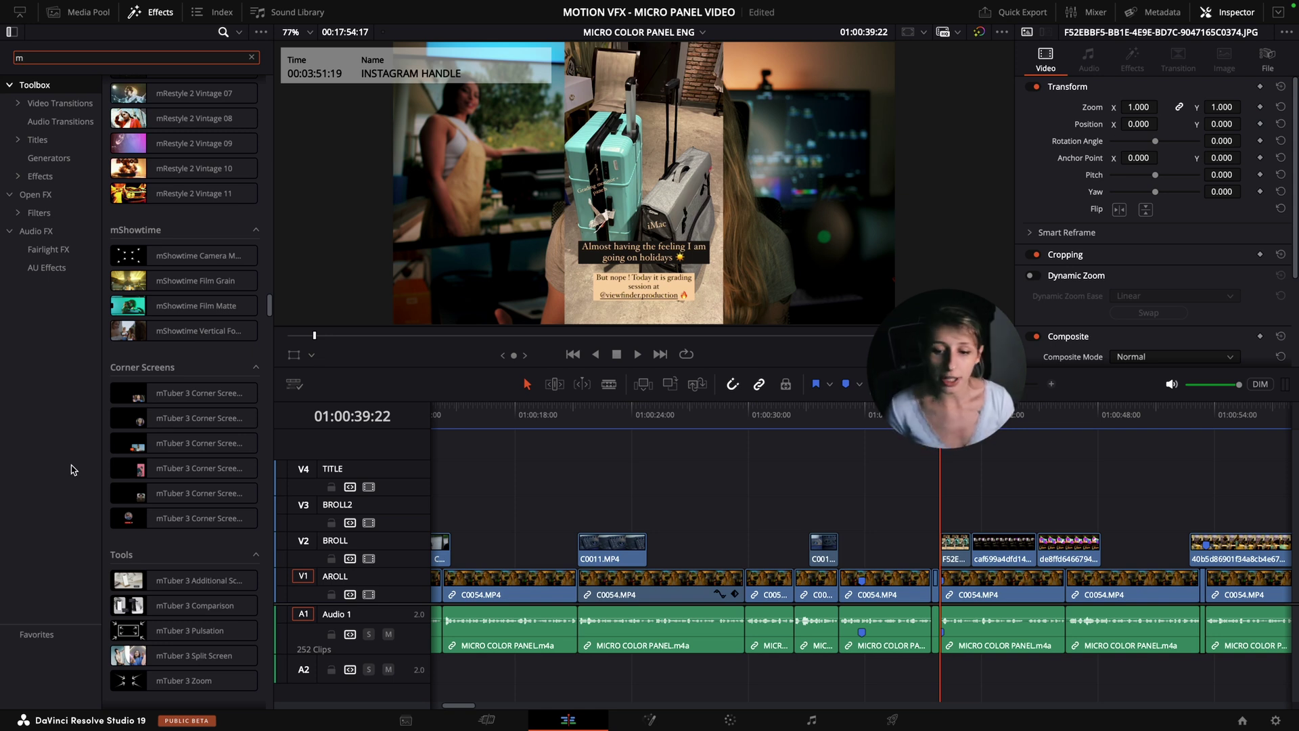
- Show the marker list again and move the playhead to the MENU marker at 01:01:57:07
left_click(282, 121)
left_click(211, 14)
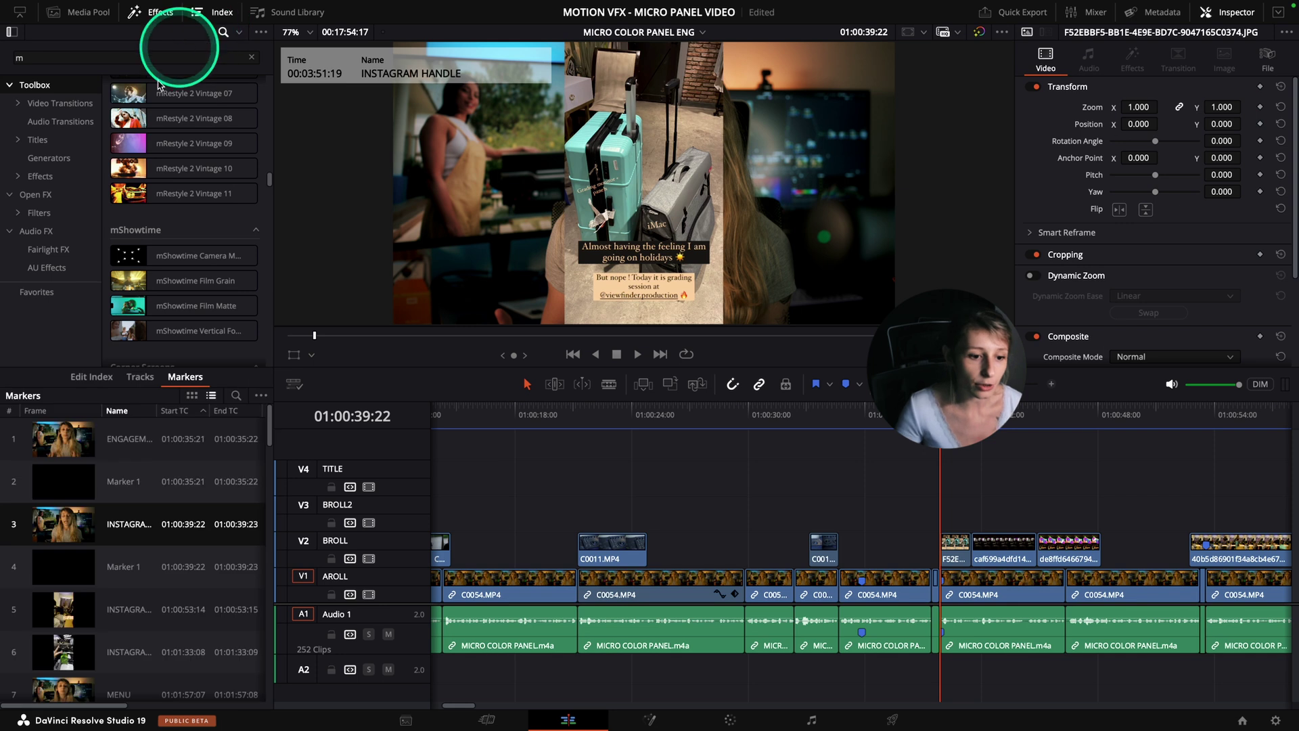
scroll(139, 579, "down", 3)
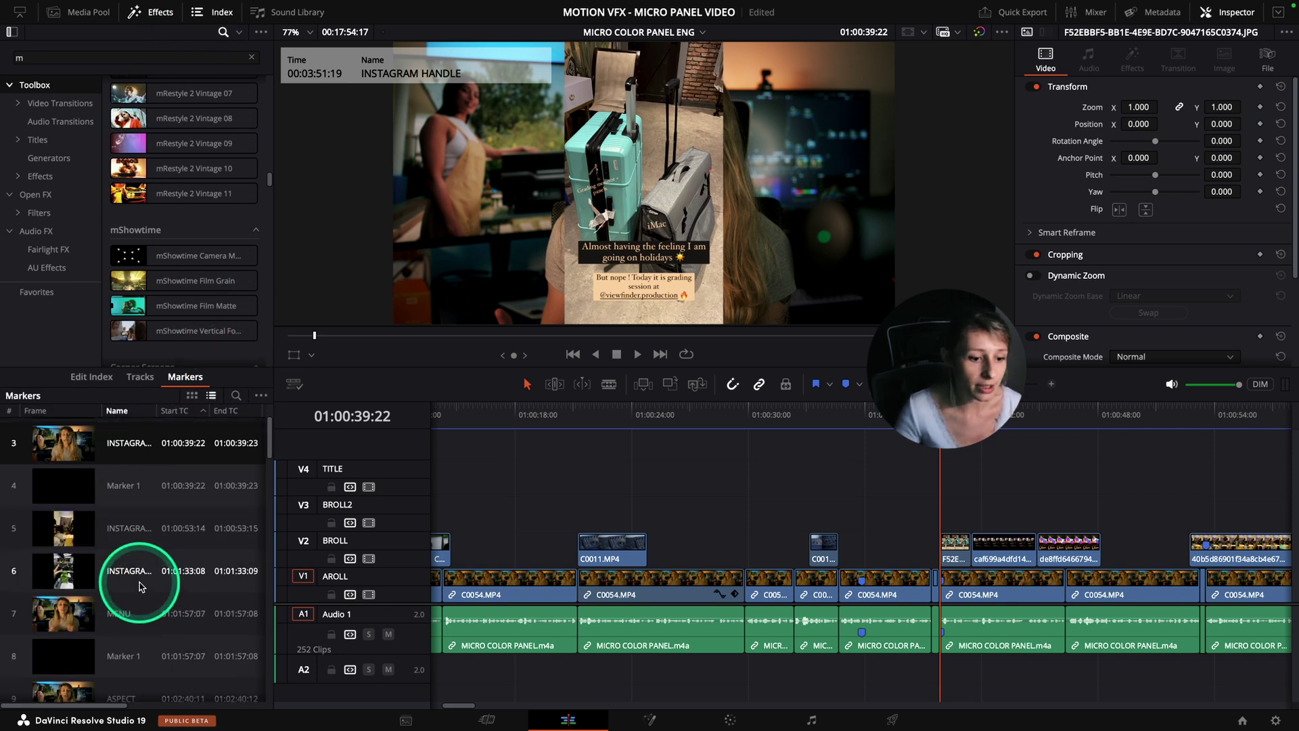
left_click(128, 573)
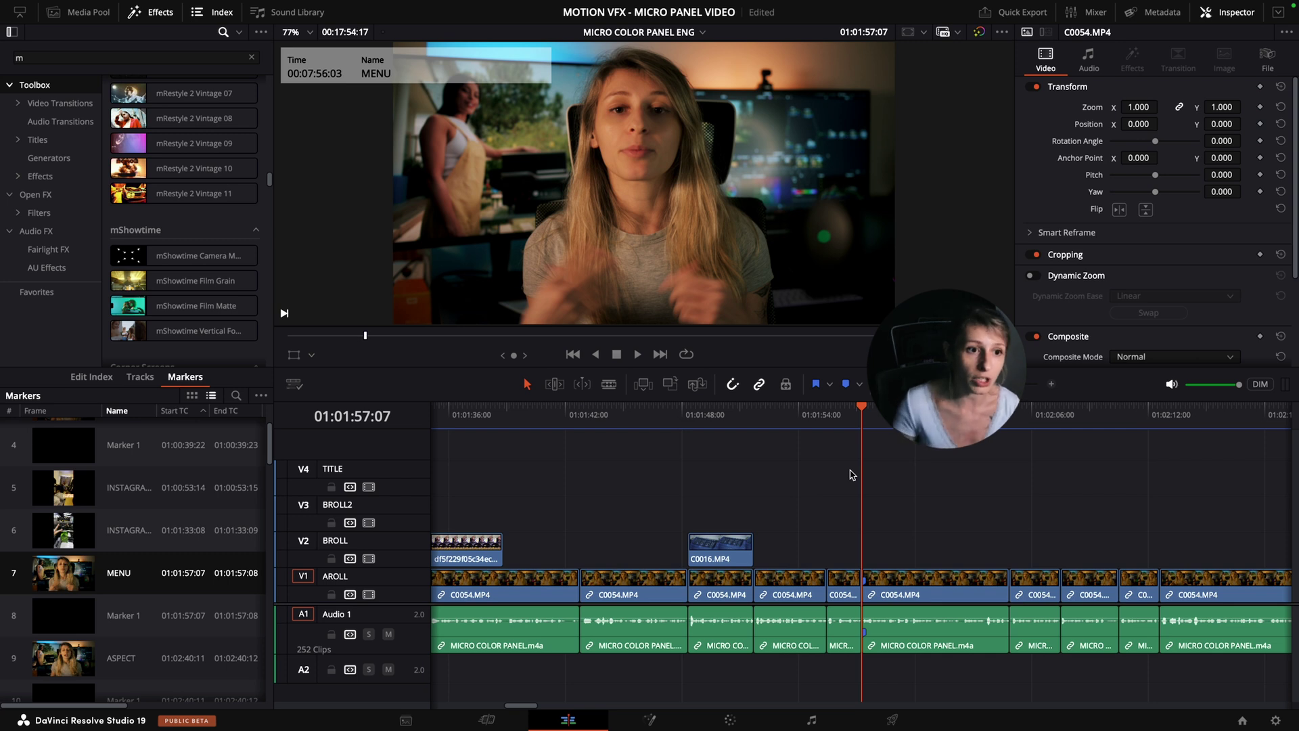
- Search the effects for "messentials" and place the mEssentials Chapters title on the V2 BROLL track at the MENU marker
left_click(70, 55)
type("m")
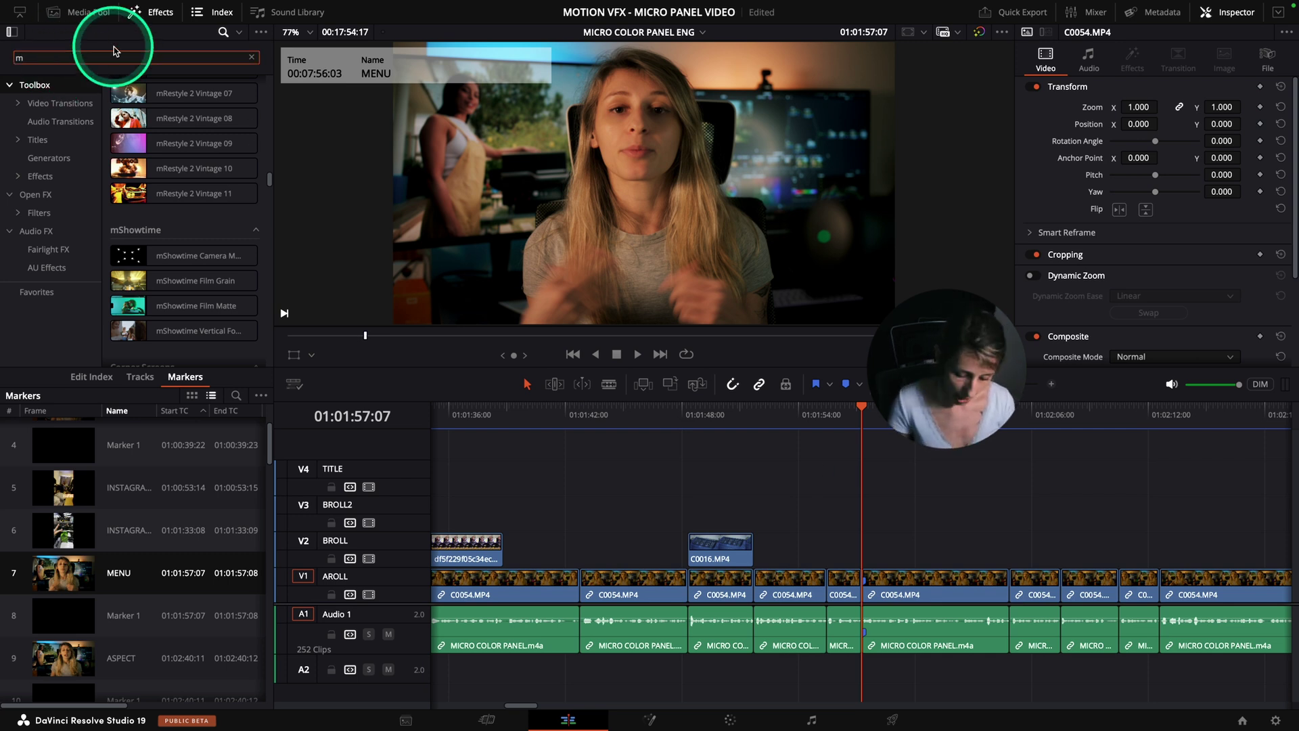
type("essenti")
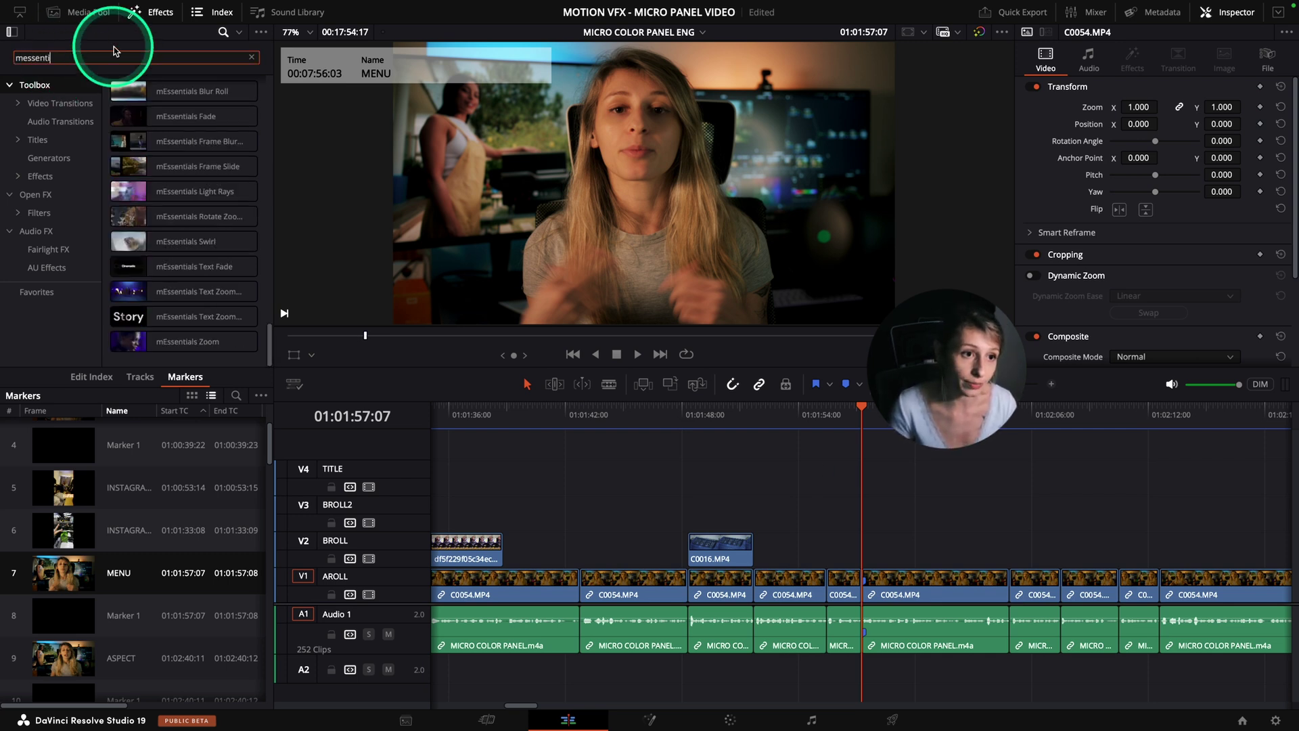
type("als")
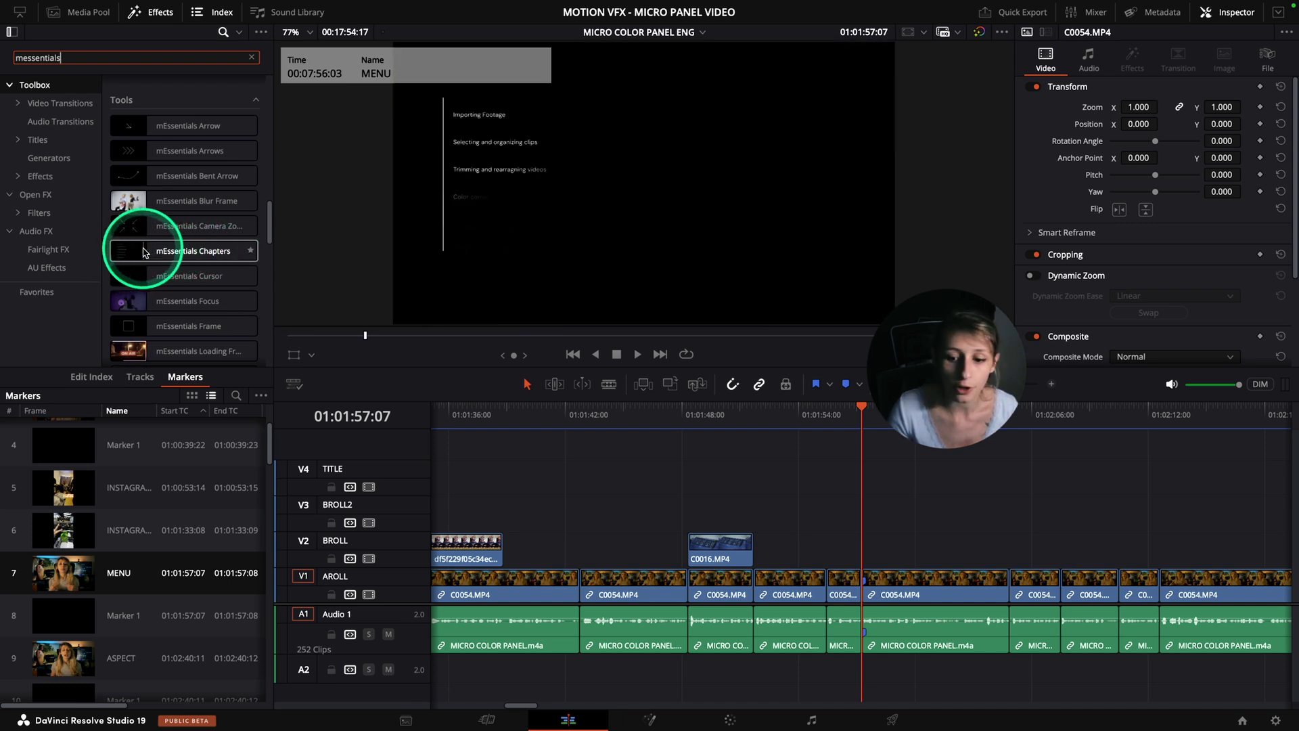
left_click_drag(144, 252, 873, 545)
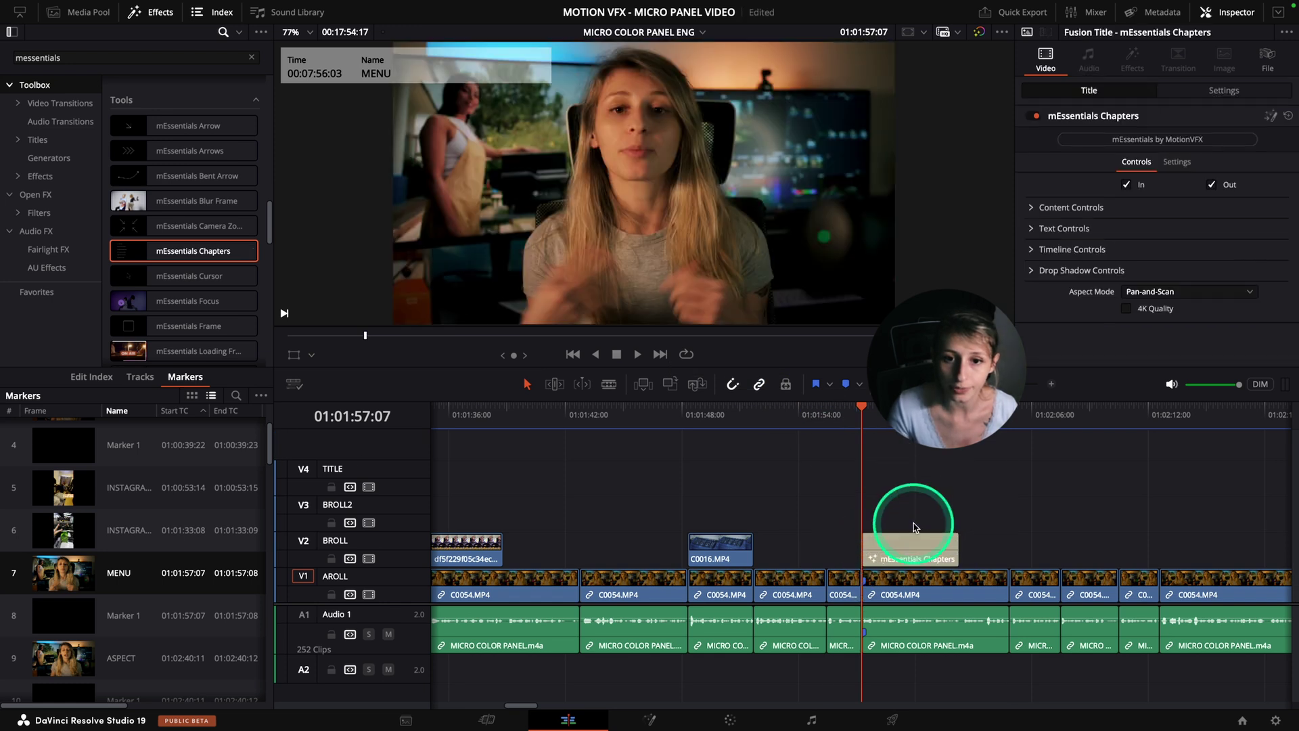
- Play the timeline from the MENU marker to preview the Chapters title animation over the footage
key("space")
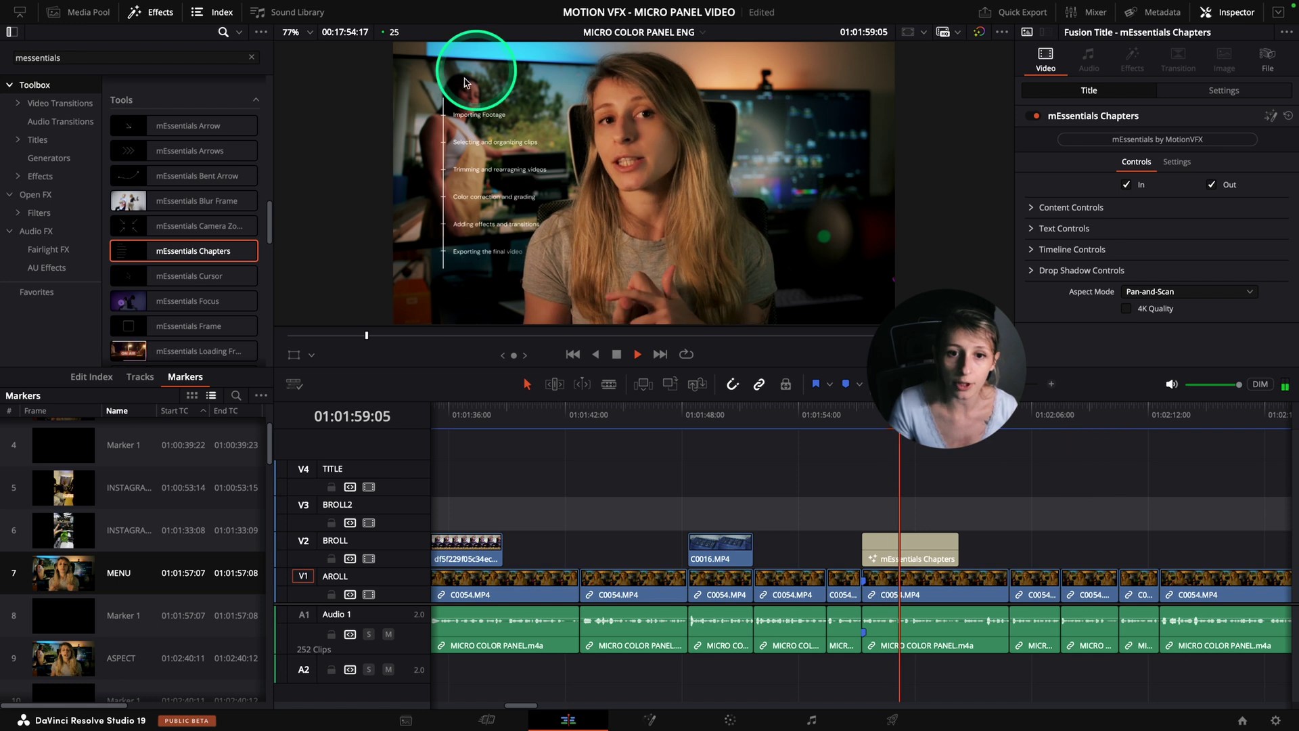
key("space")
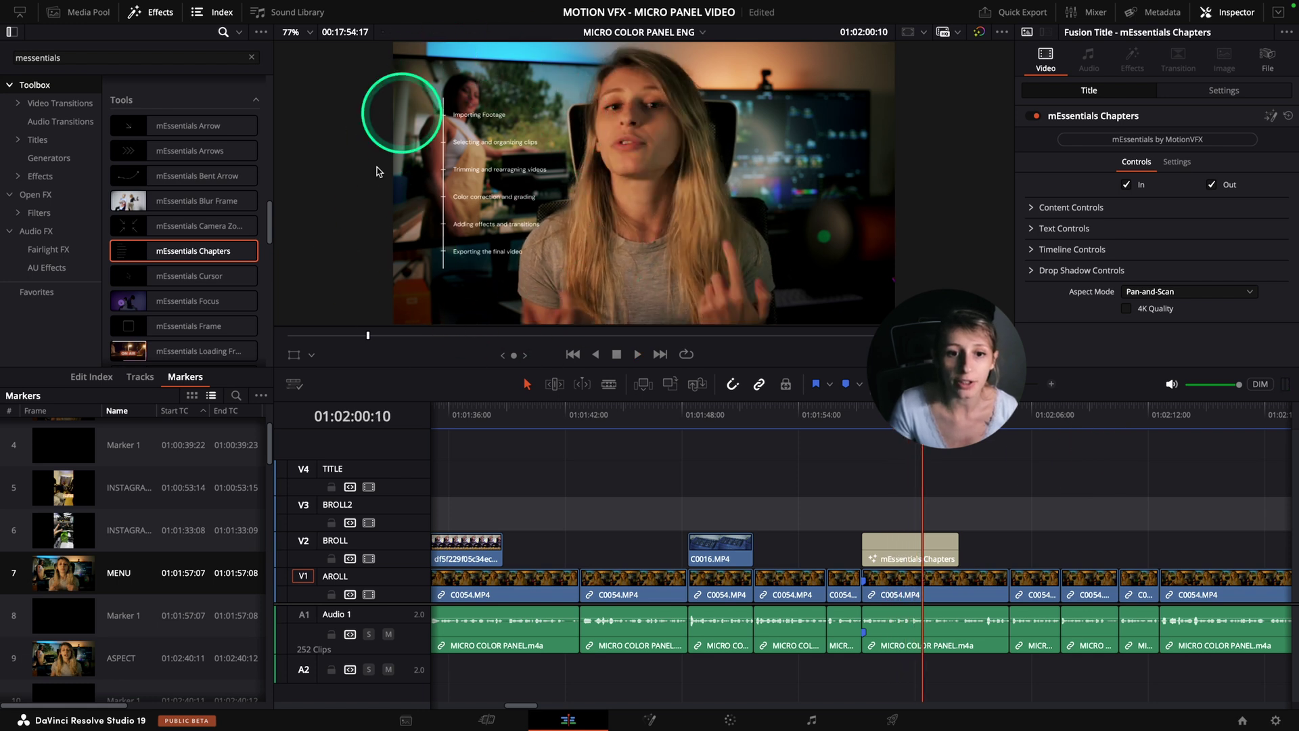
left_click(871, 431)
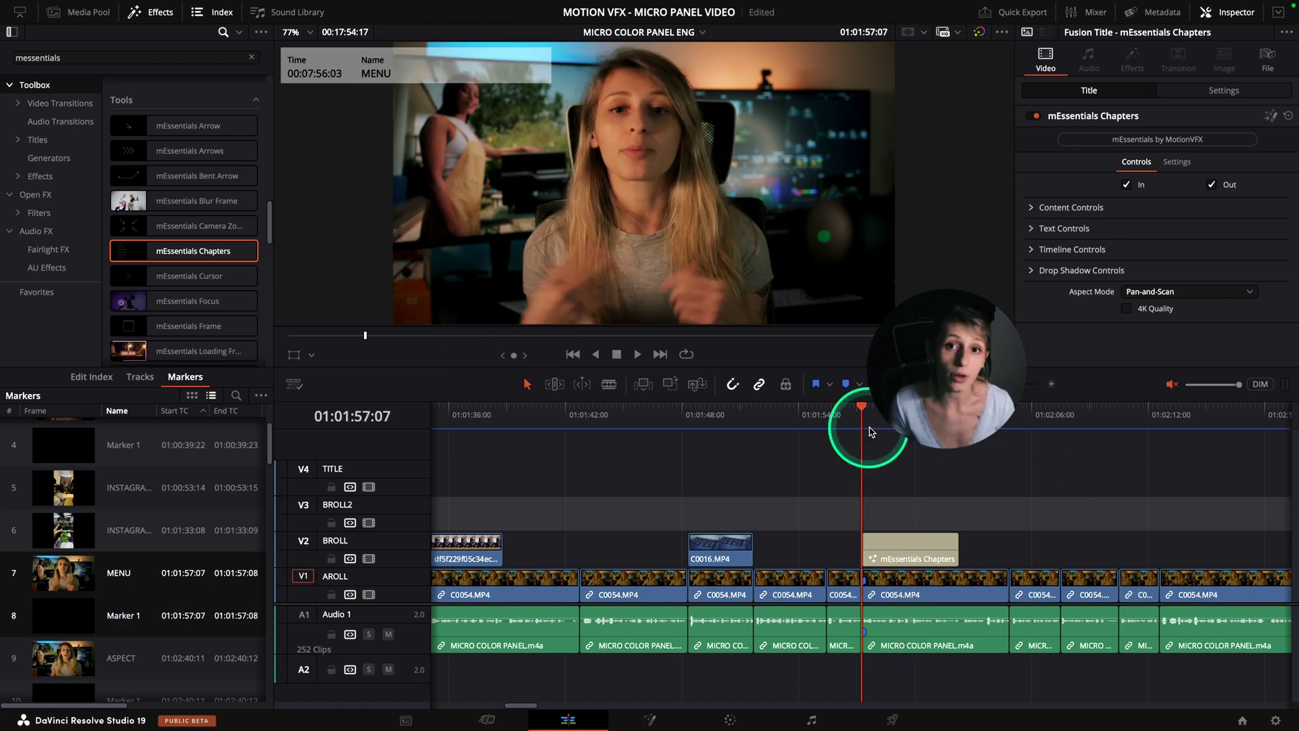
key("space")
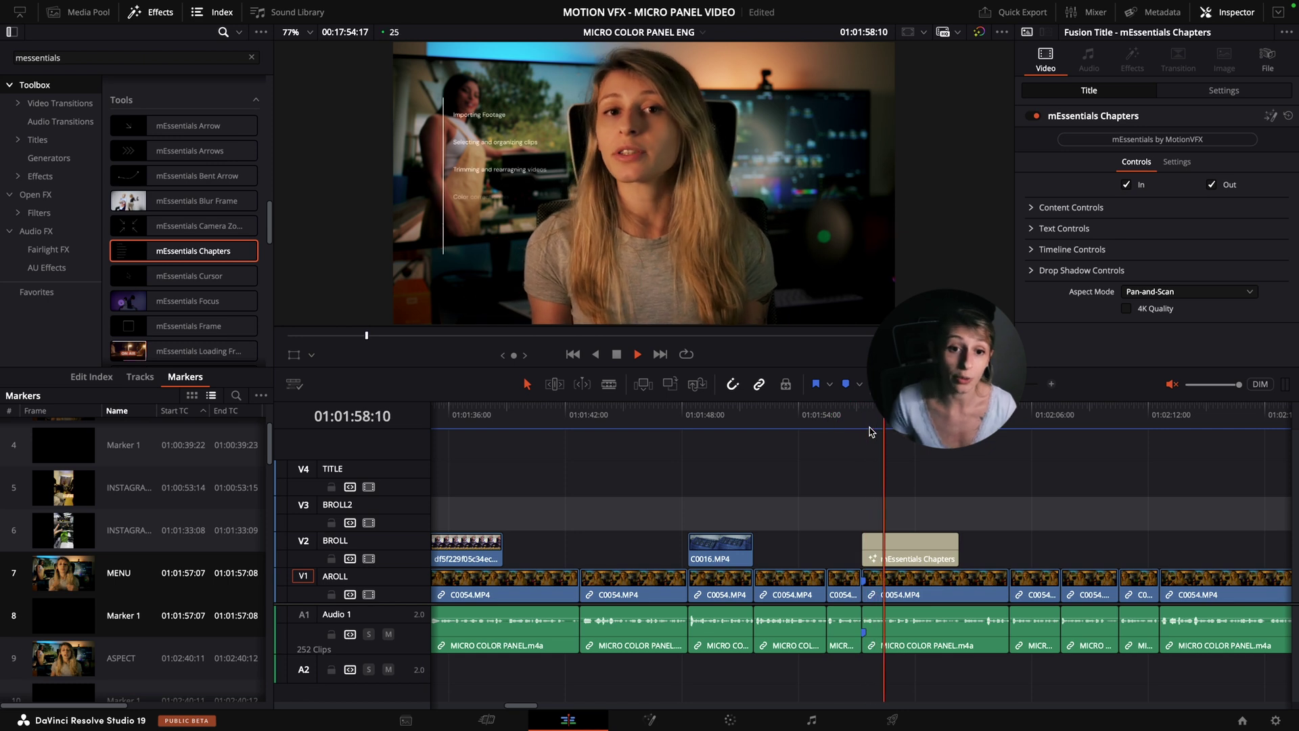
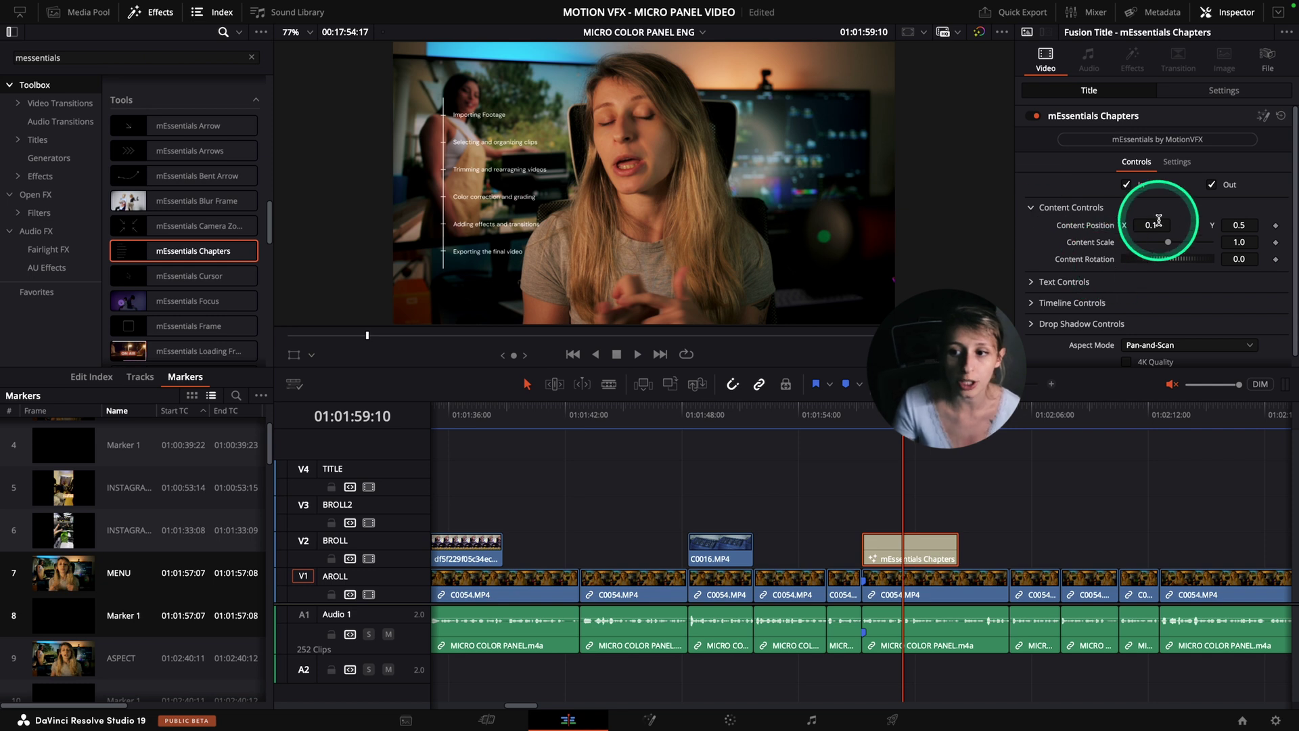
- Try out the Chapters title's content rotation at 47.0, and switch its text off and on again
mouse_move(1154, 223)
left_mouse_down()
mouse_move(1039, 222)
mouse_move(1262, 226)
mouse_move(1153, 224)
mouse_move(1178, 248)
mouse_move(1169, 243)
left_mouse_up()
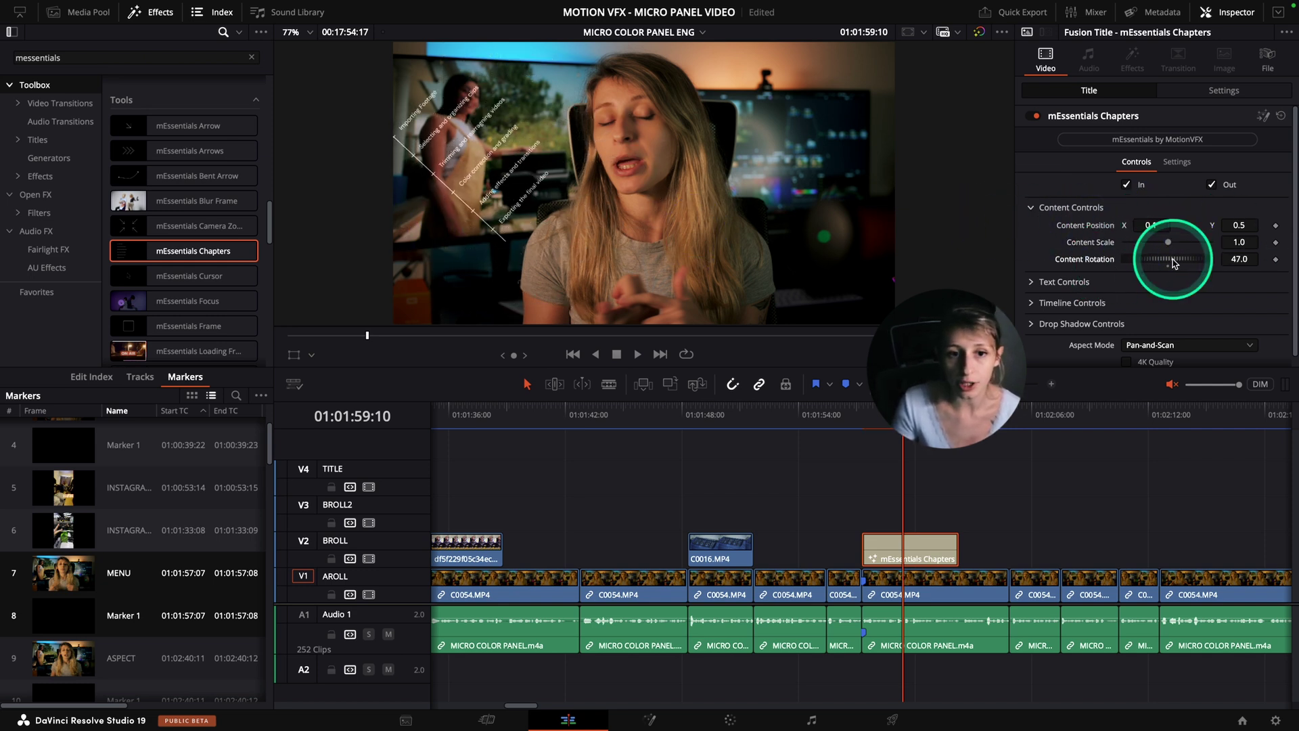
left_click(1076, 282)
scroll(1102, 290, "down", 3)
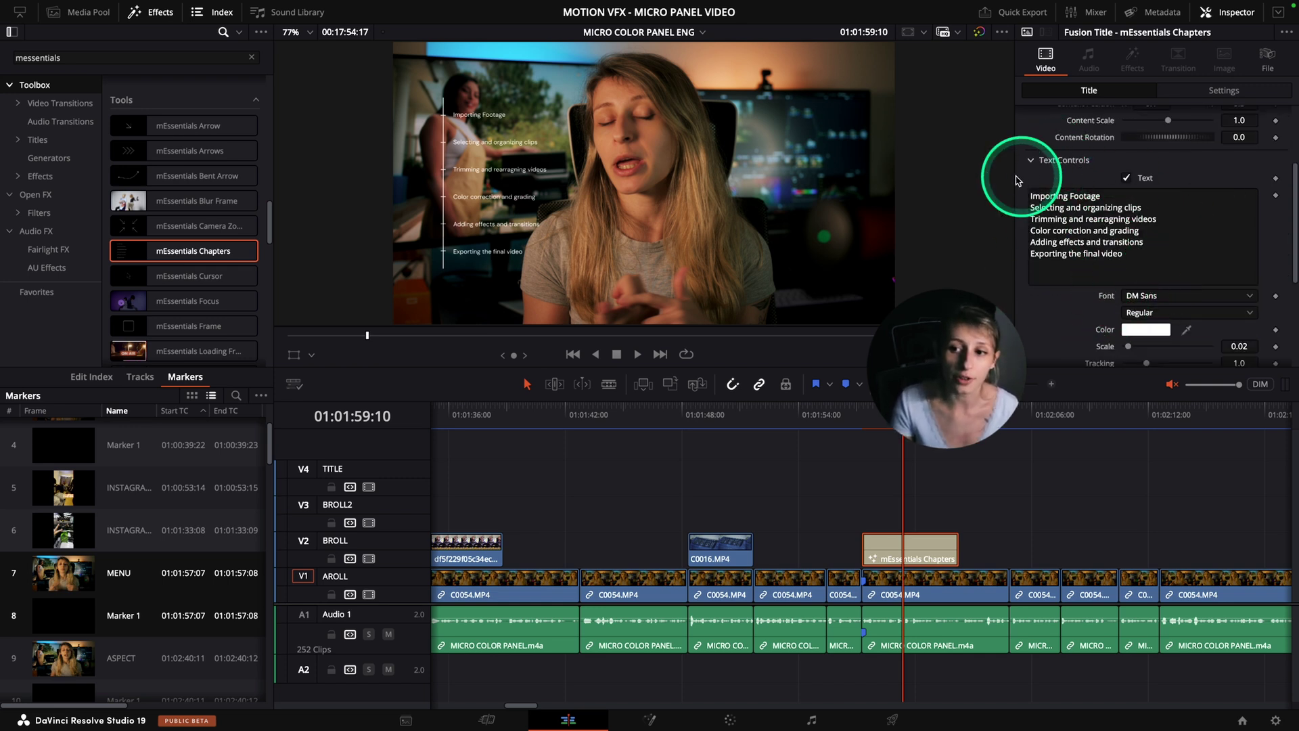
left_click(1128, 178)
left_click(1128, 178)
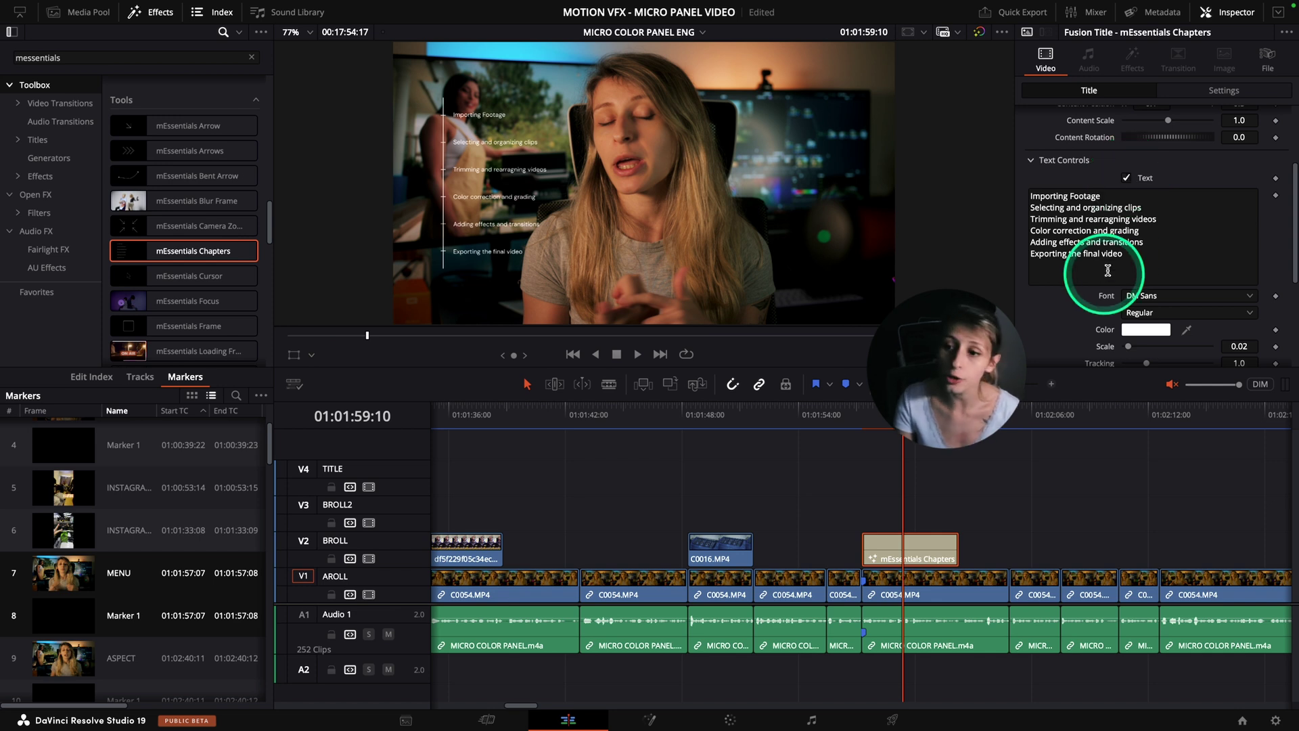
- Try an extra line of filler text below "Exporting the final video" in the chapter list, and remove it again
left_click(1137, 257)
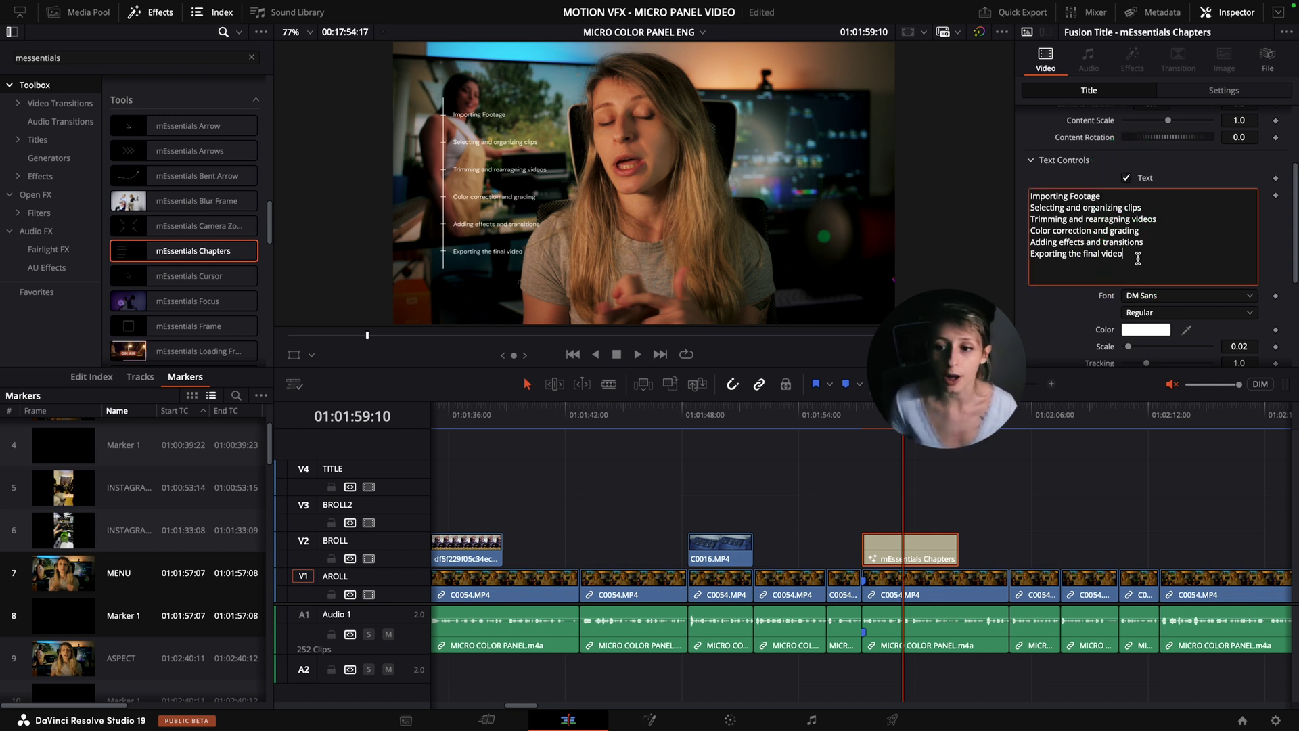
key("Return")
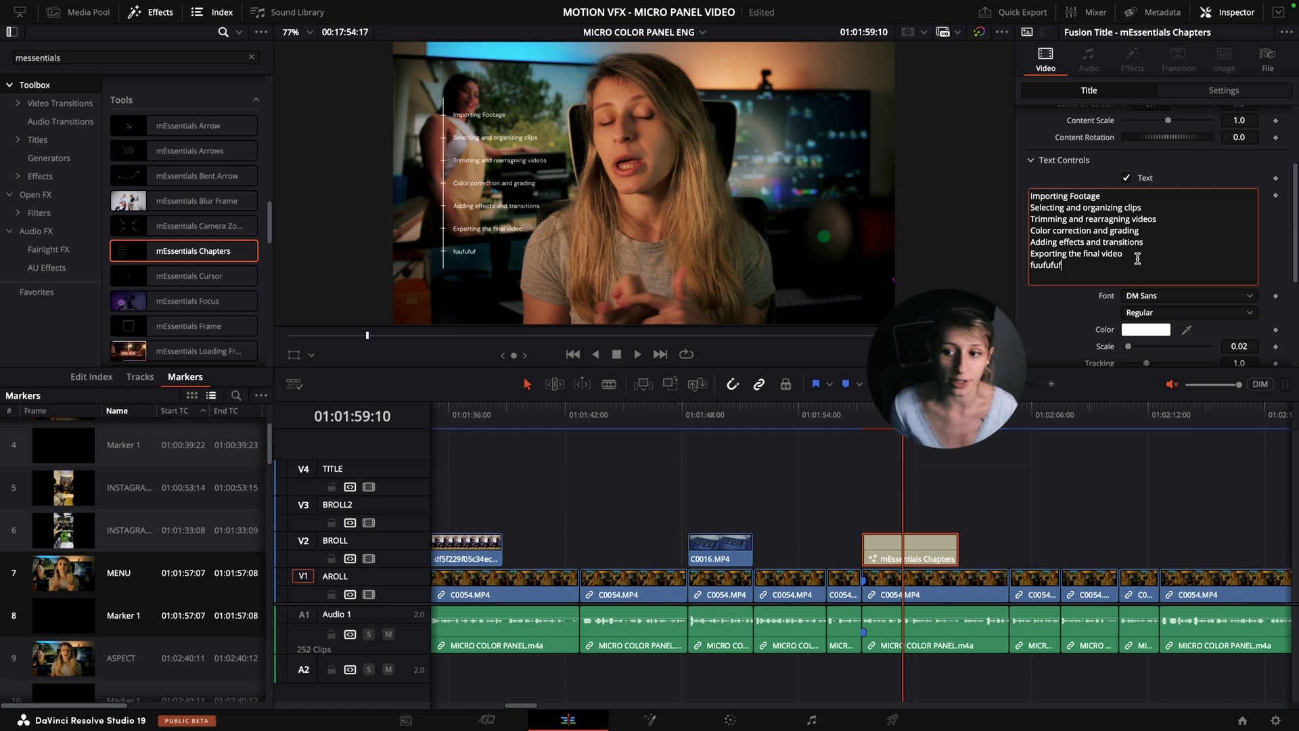
key("BackSpace")
key("BackSpace")
key("BackSpace")
key("BackSpace")
key("BackSpace")
key("BackSpace")
key("BackSpace")
key("BackSpace")
key("BackSpace")
- Set the Chapters title's Timeline Spread to 0.709 in the timeline controls and look through the line settings
scroll(1135, 191, "down", 3)
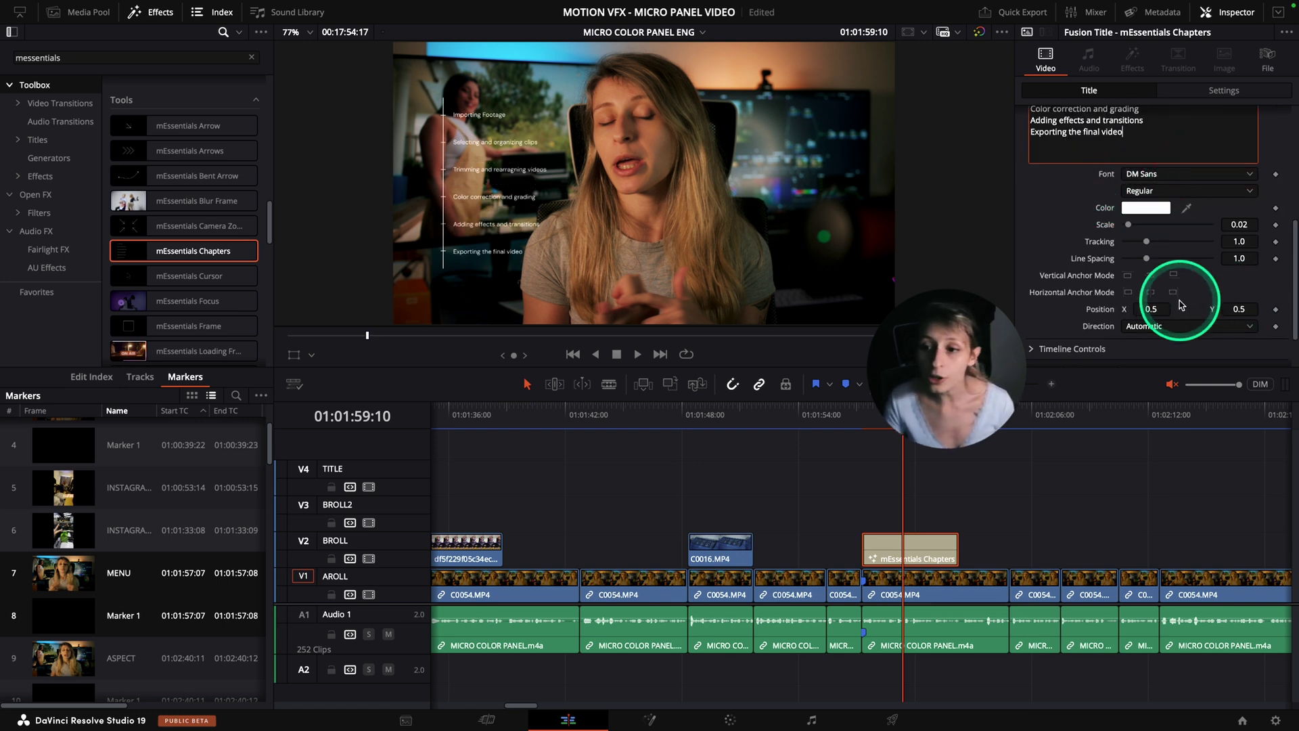
scroll(1082, 240, "down", 1)
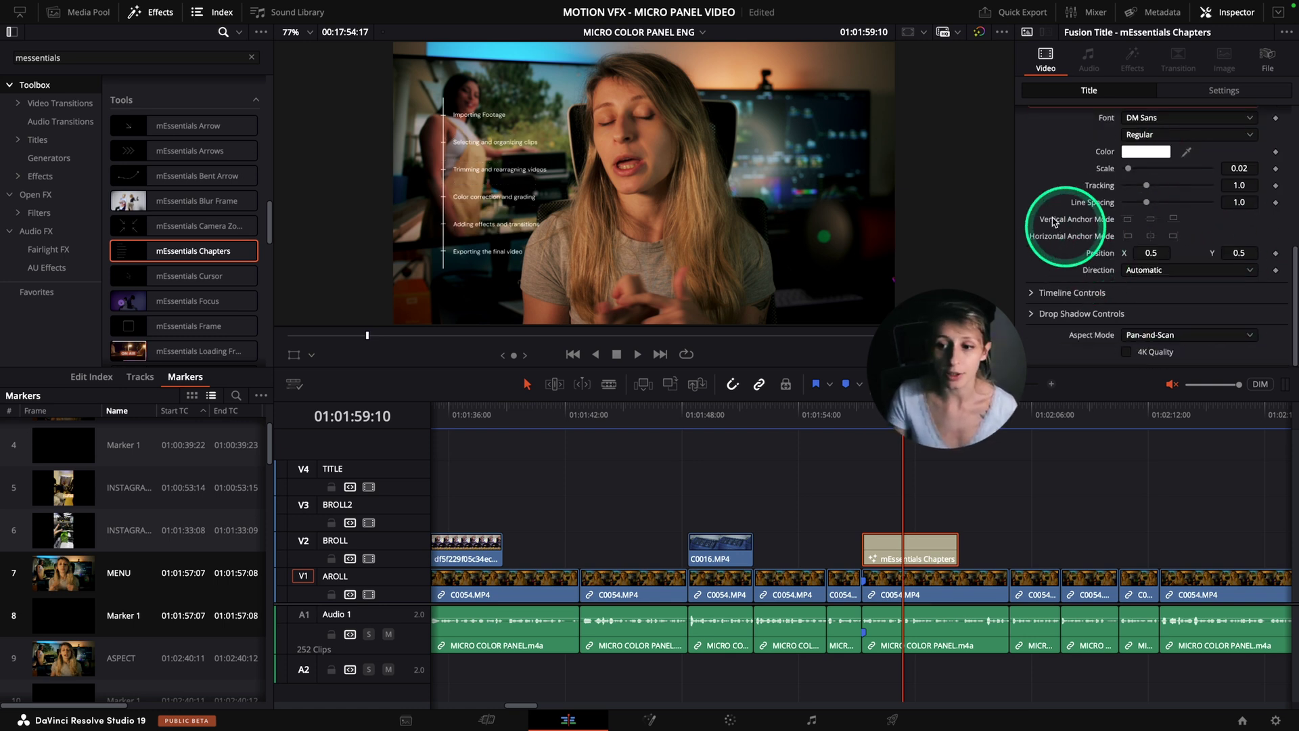
left_click(1032, 293)
scroll(1083, 264, "down", 2)
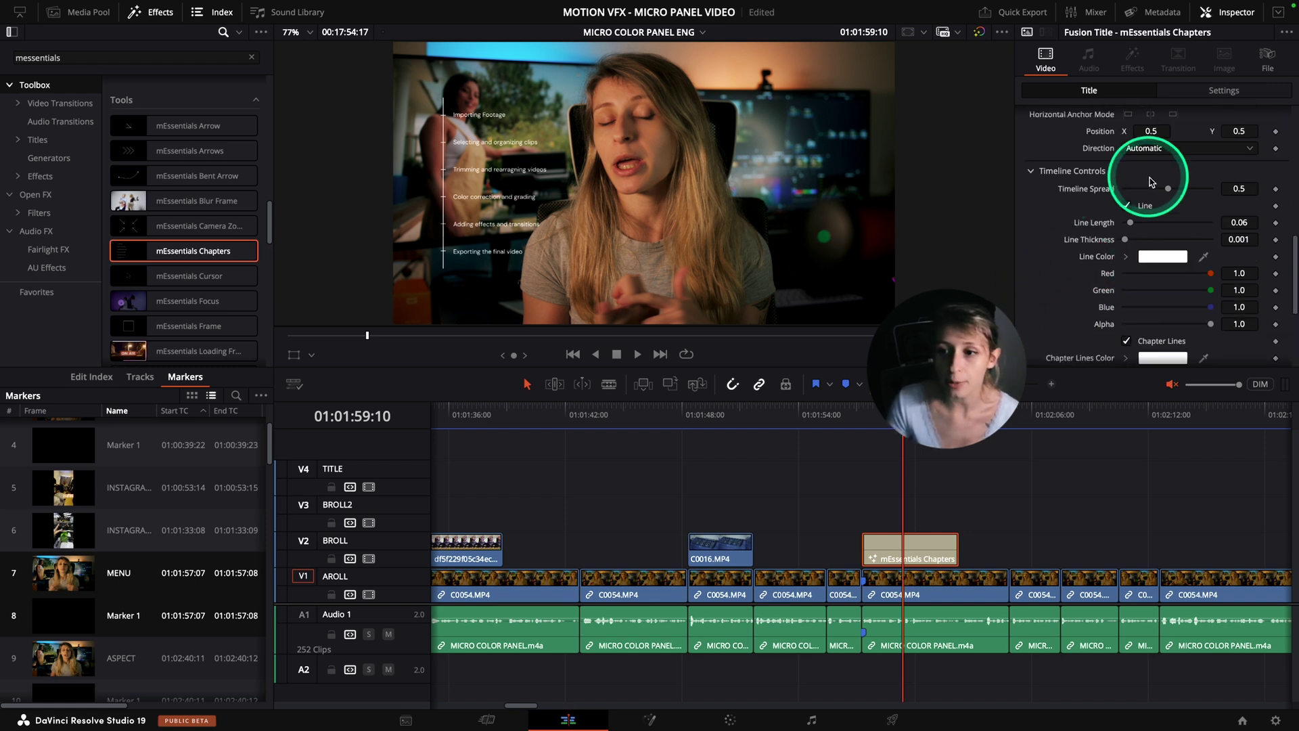
left_click(1180, 190)
left_click_drag(1182, 193, 1136, 231)
key("ctrl+z")
scroll(1082, 257, "down", 4)
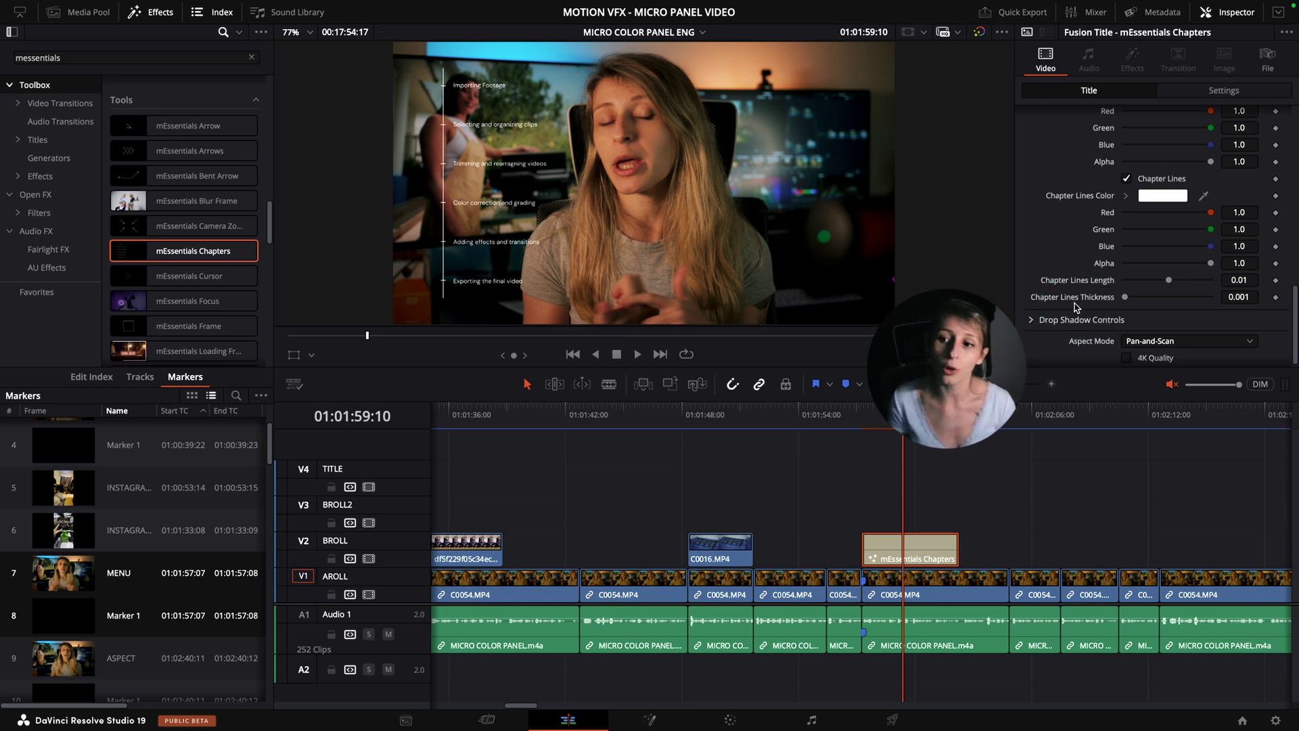
- Replace the six chapter lines with Aspect, Connectivity, Buttons, Responsiveness, Ipad functions and Price
scroll(1070, 228, "up", 5)
left_click(1076, 177)
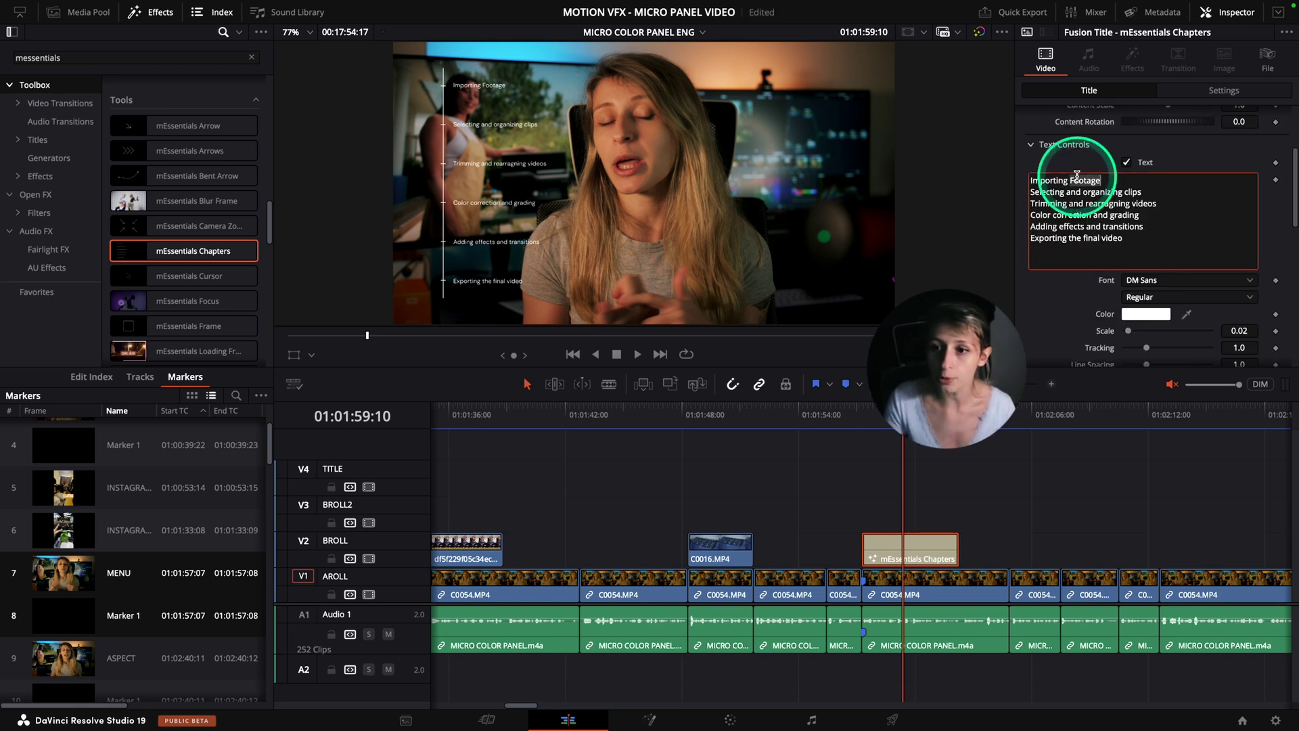
left_click_drag(1122, 179, 1008, 179)
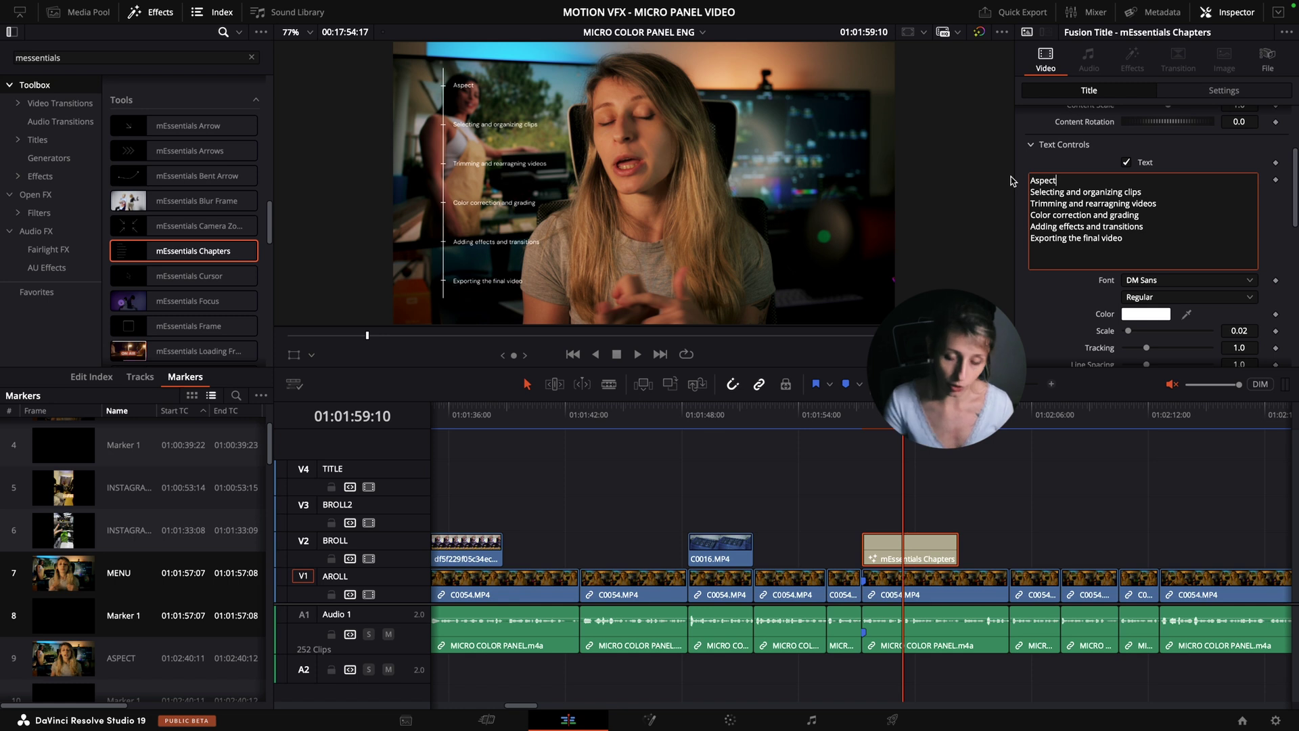
left_click(1145, 186)
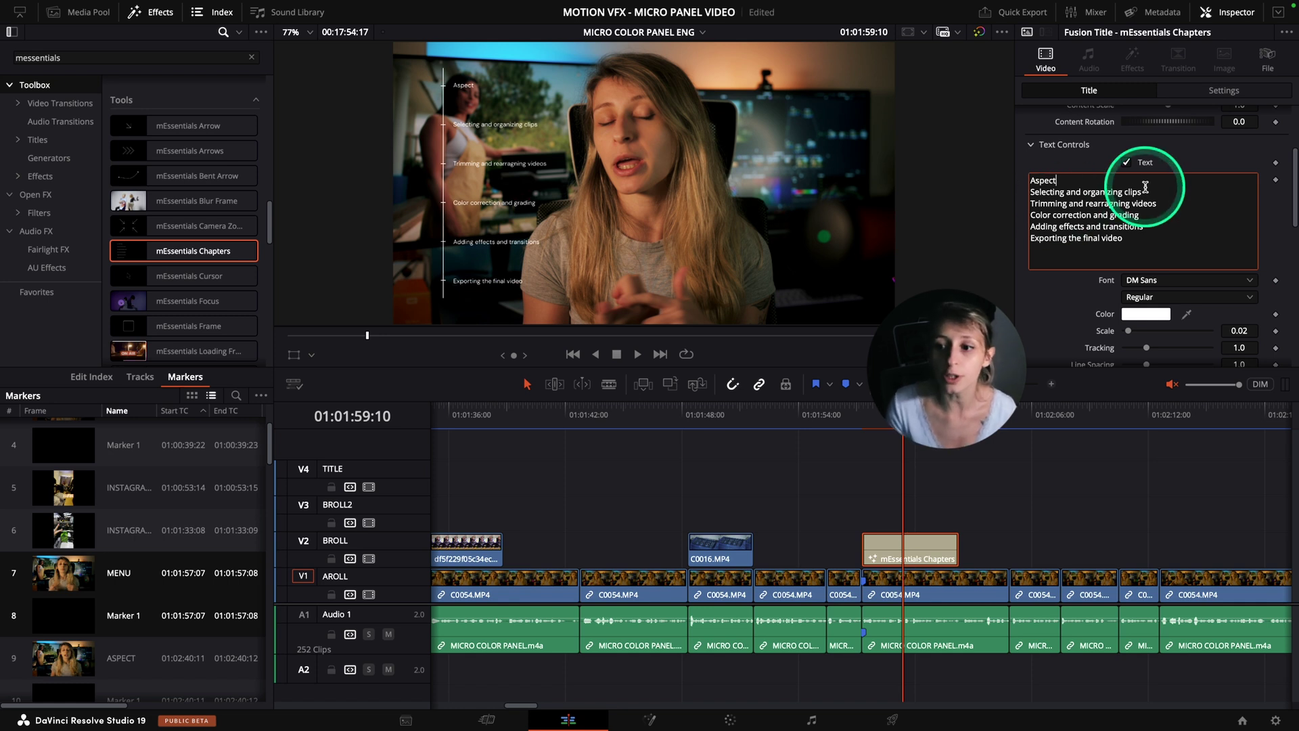
left_click_drag(1145, 191, 1029, 193)
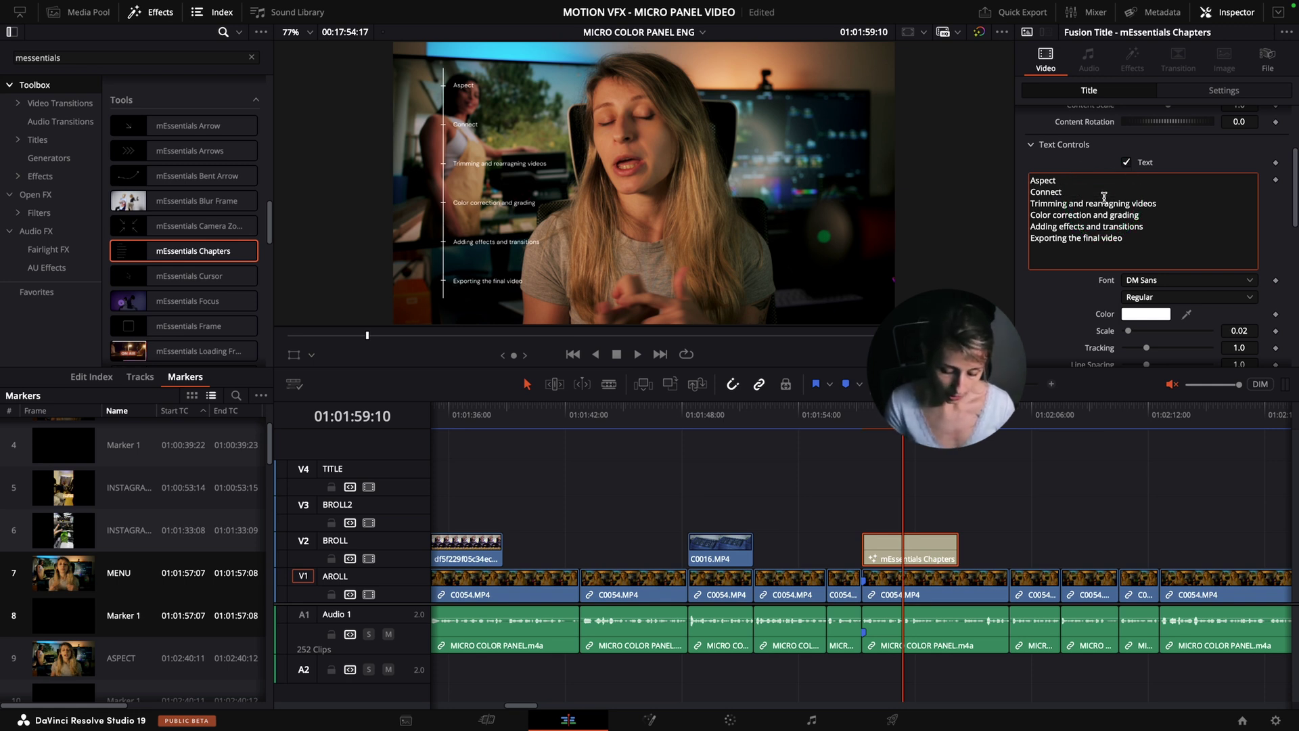
left_click(1044, 325)
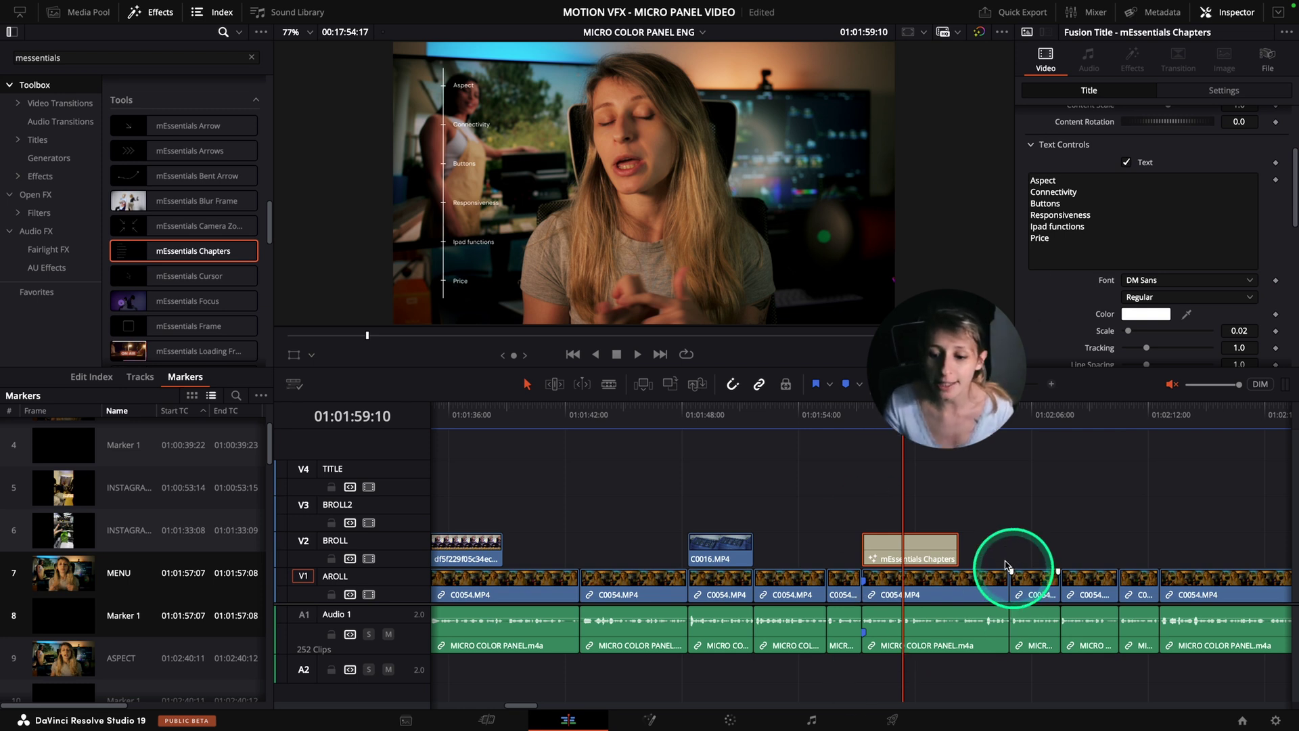
- Extend the end of the mEssentials Chapters clip on V2 to the A-roll cut just after 01:02:12
left_click_drag(959, 548, 1160, 549)
scroll(930, 521, "right", 3)
scroll(931, 521, "right", 2)
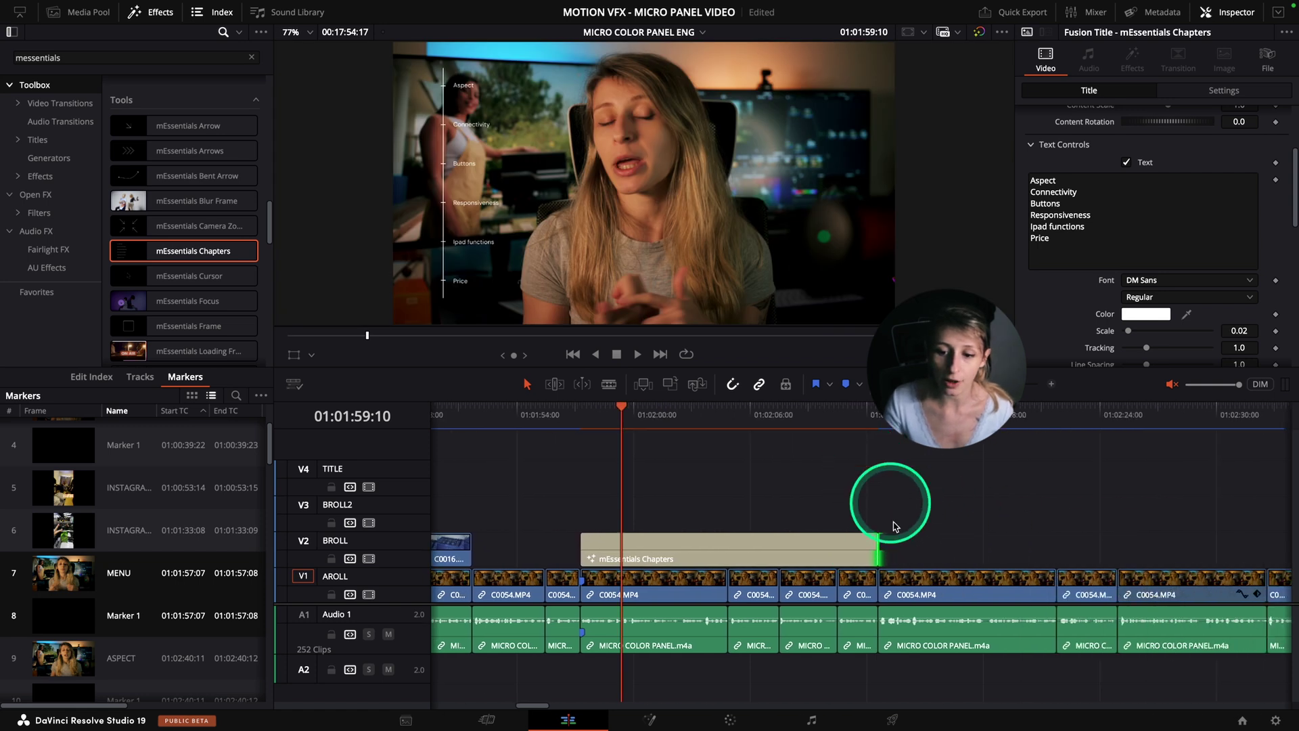
- Set the Chapters title's text style to Bold and its text scale to 0.0276
left_click(861, 426)
left_click(745, 416)
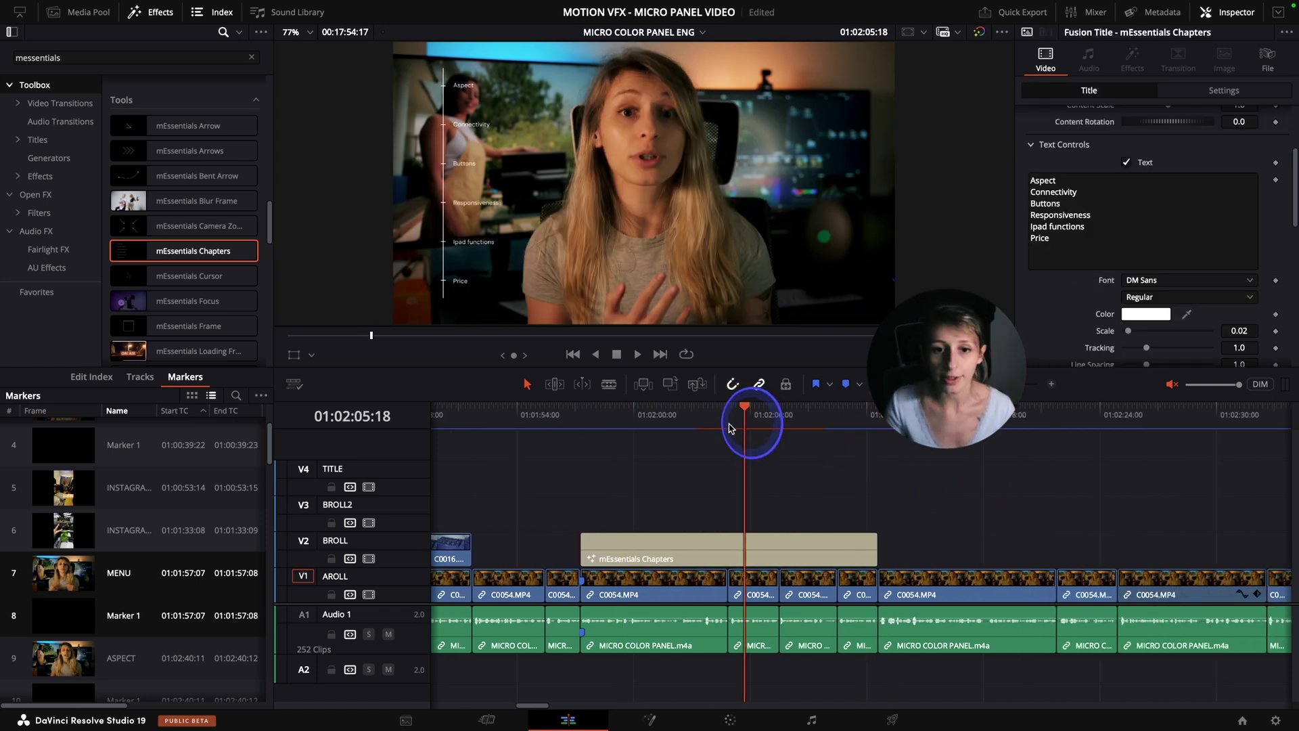
scroll(1105, 266, "down", 3)
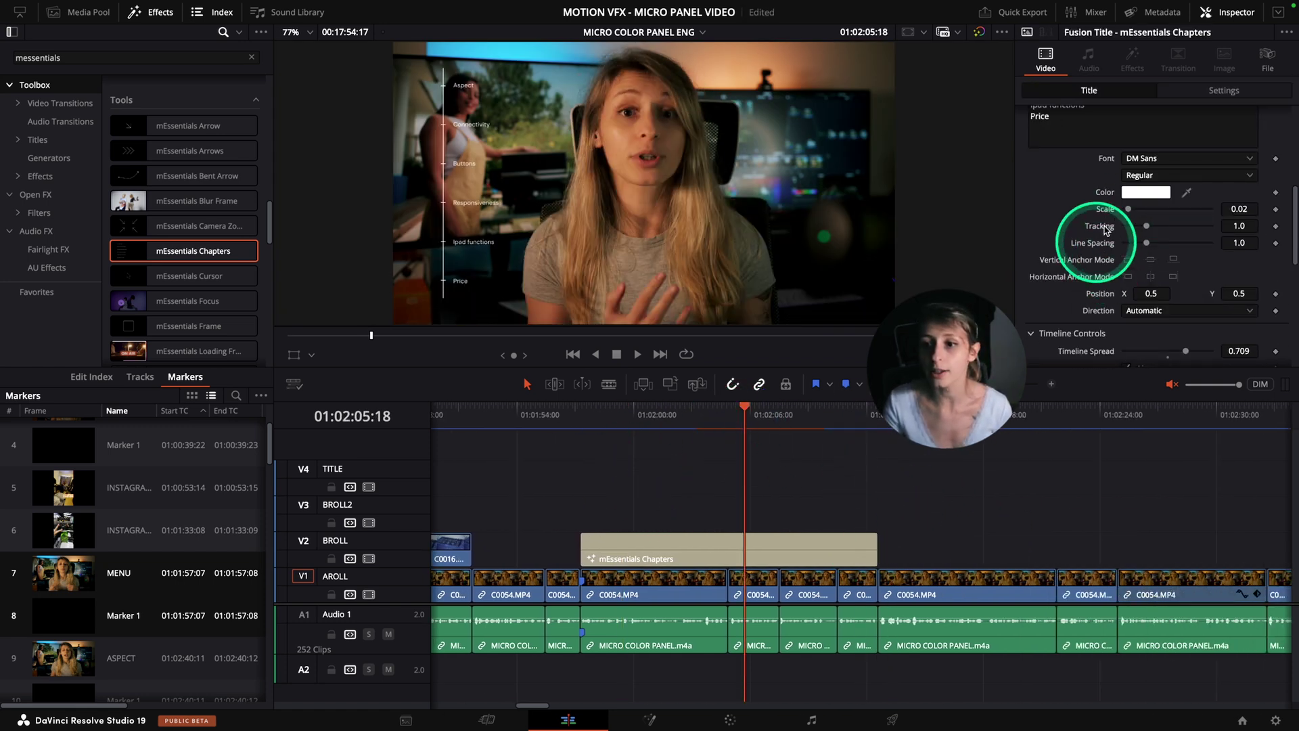
left_click(1137, 162)
left_click(1140, 160)
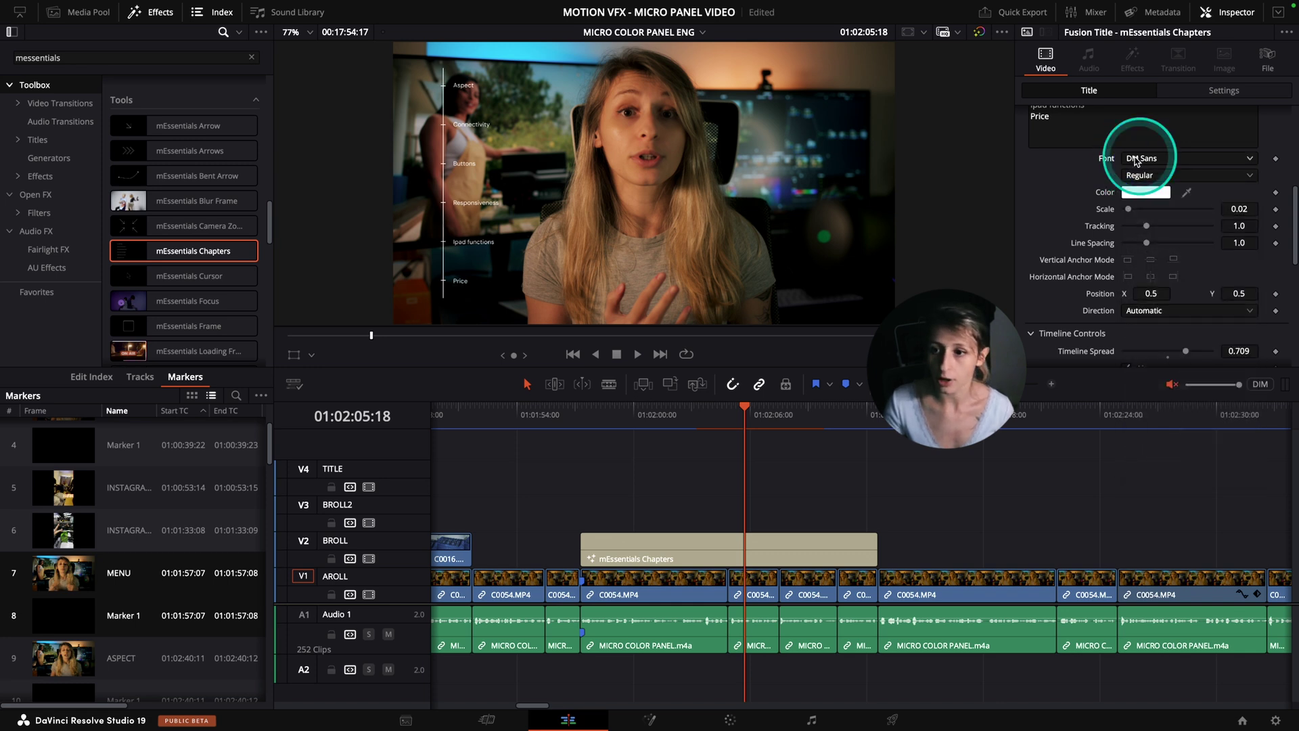
left_click(1140, 174)
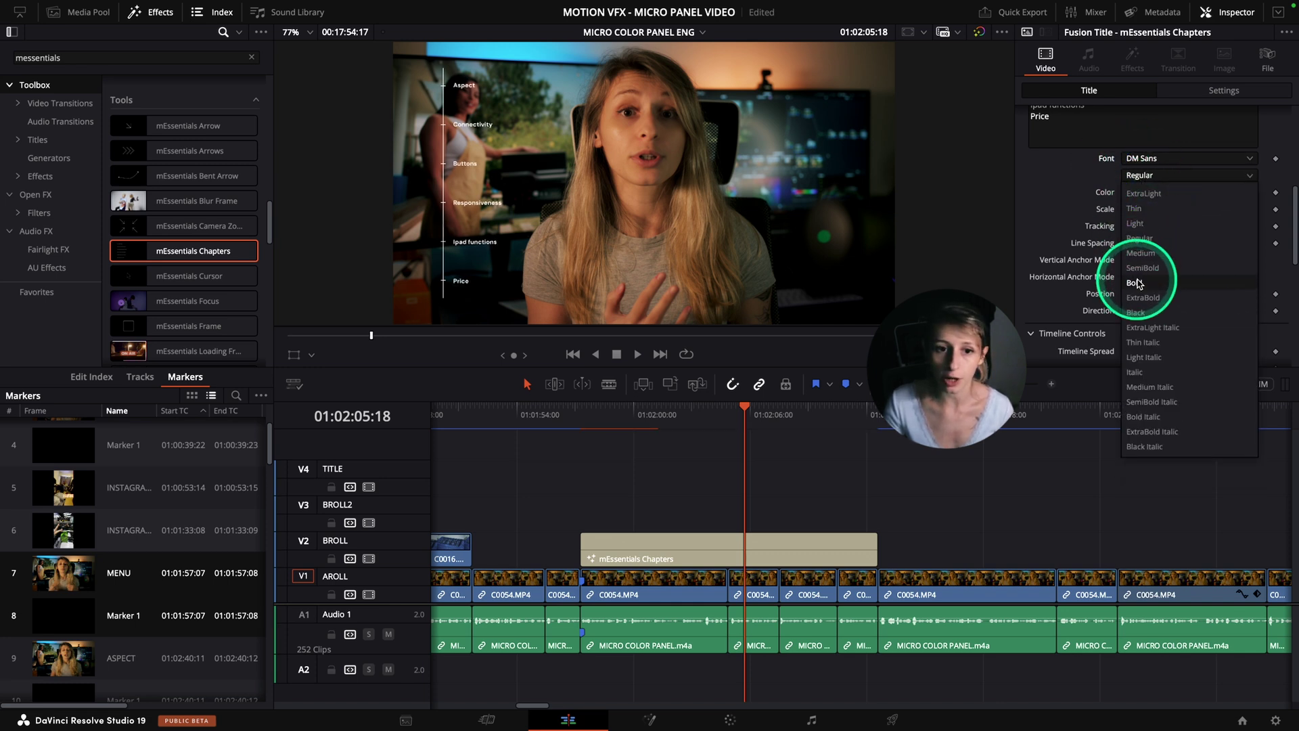
left_click(1137, 282)
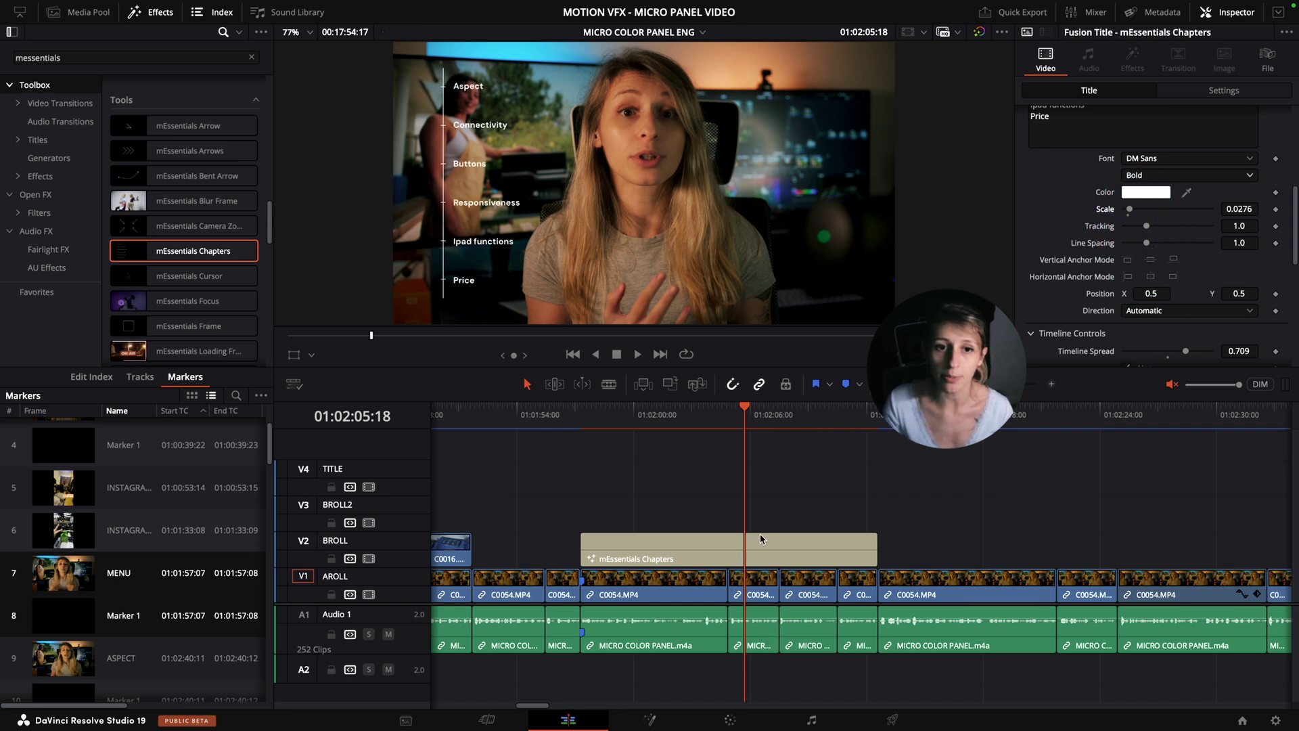
- Play back the end of the mEssentials Chapters clip to check its closing animation
key("Down")
key("Down")
key("space")
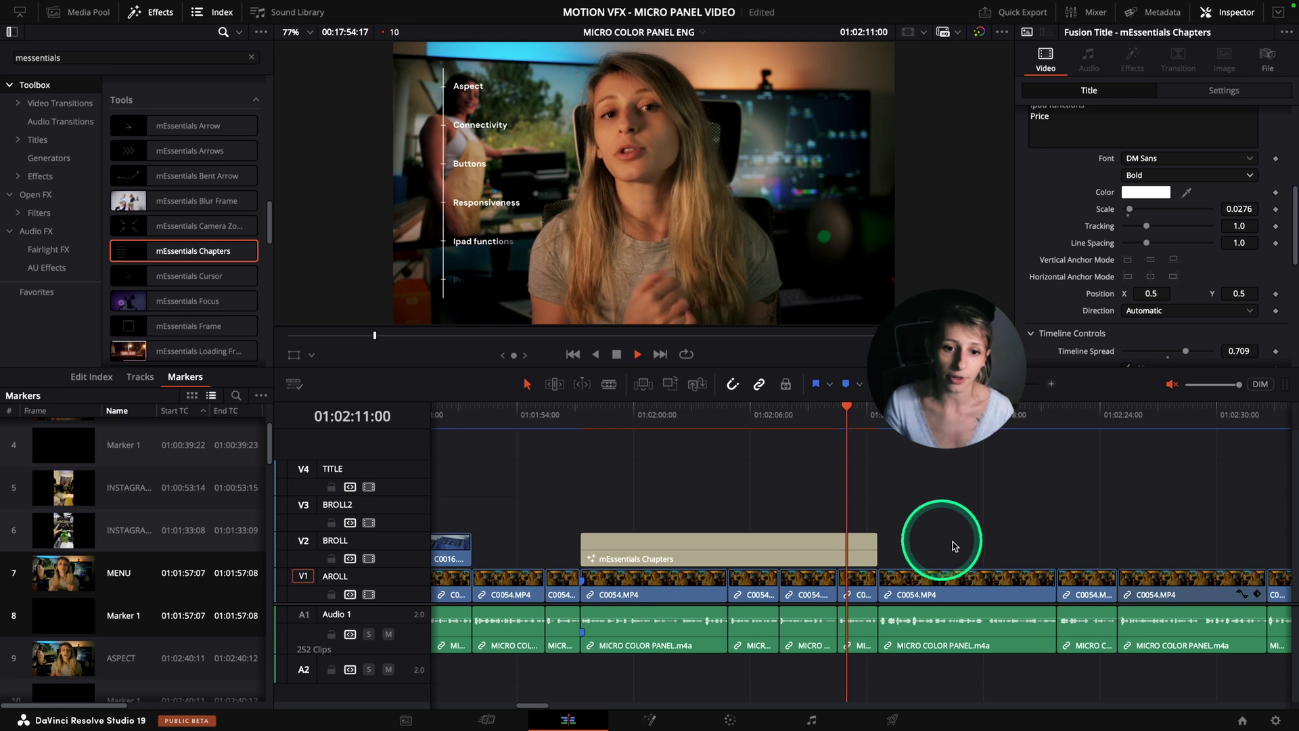
key("space")
- Go to the ASPECT marker and place the mEssentials Title 02 title there on track V4
scroll(145, 560, "down", 3)
left_click(117, 535)
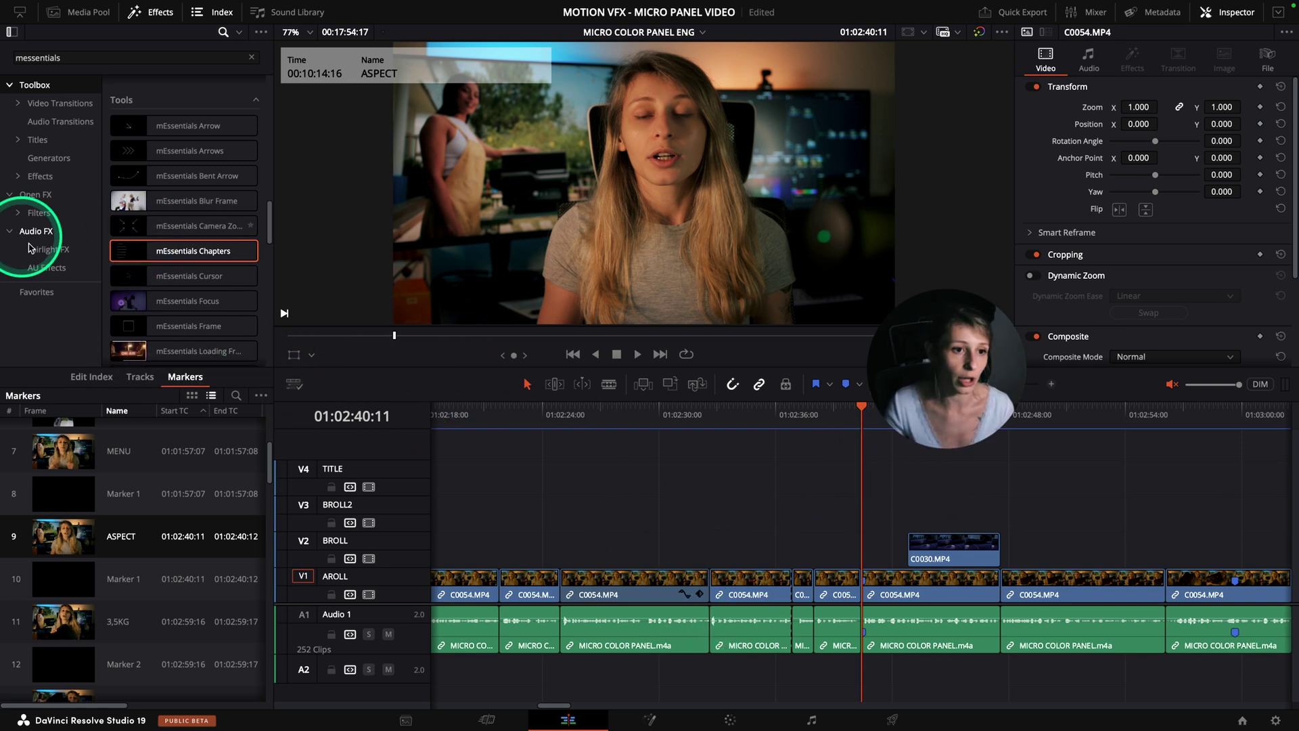
scroll(173, 281, "down", 3)
scroll(172, 281, "down", 5)
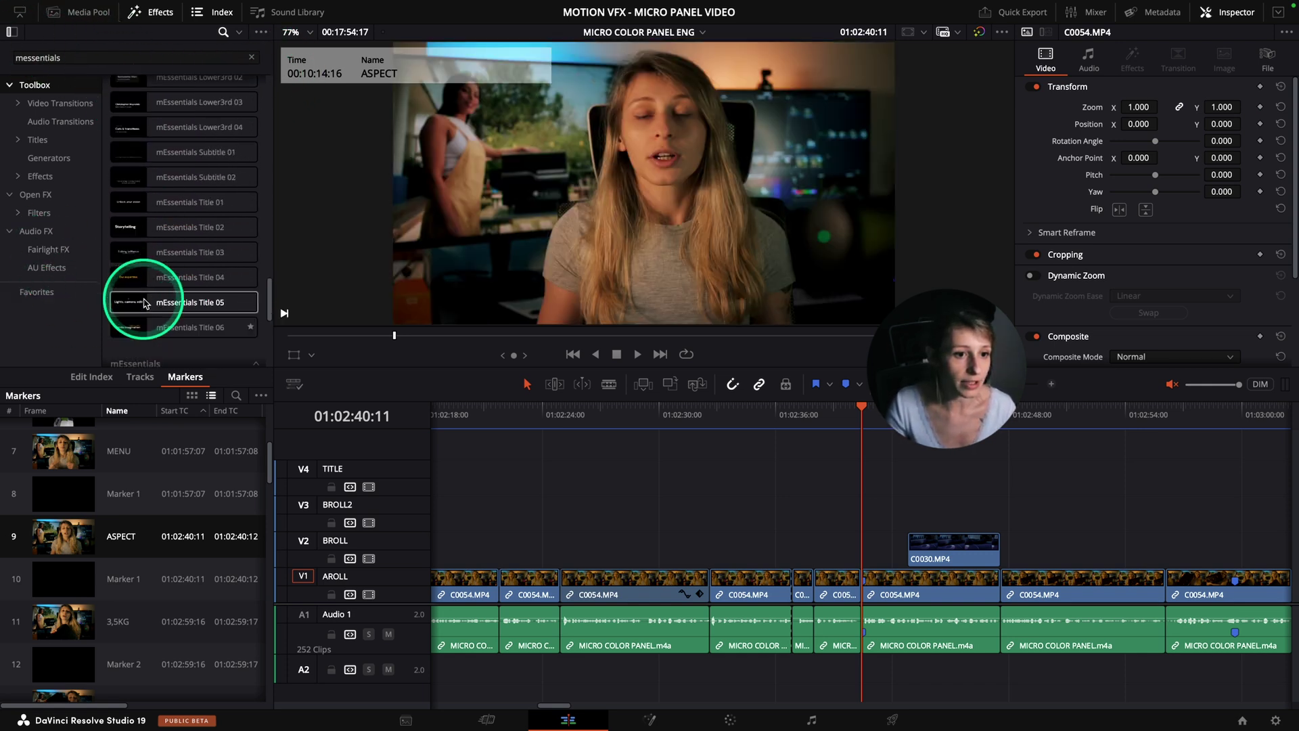
mouse_move(139, 271)
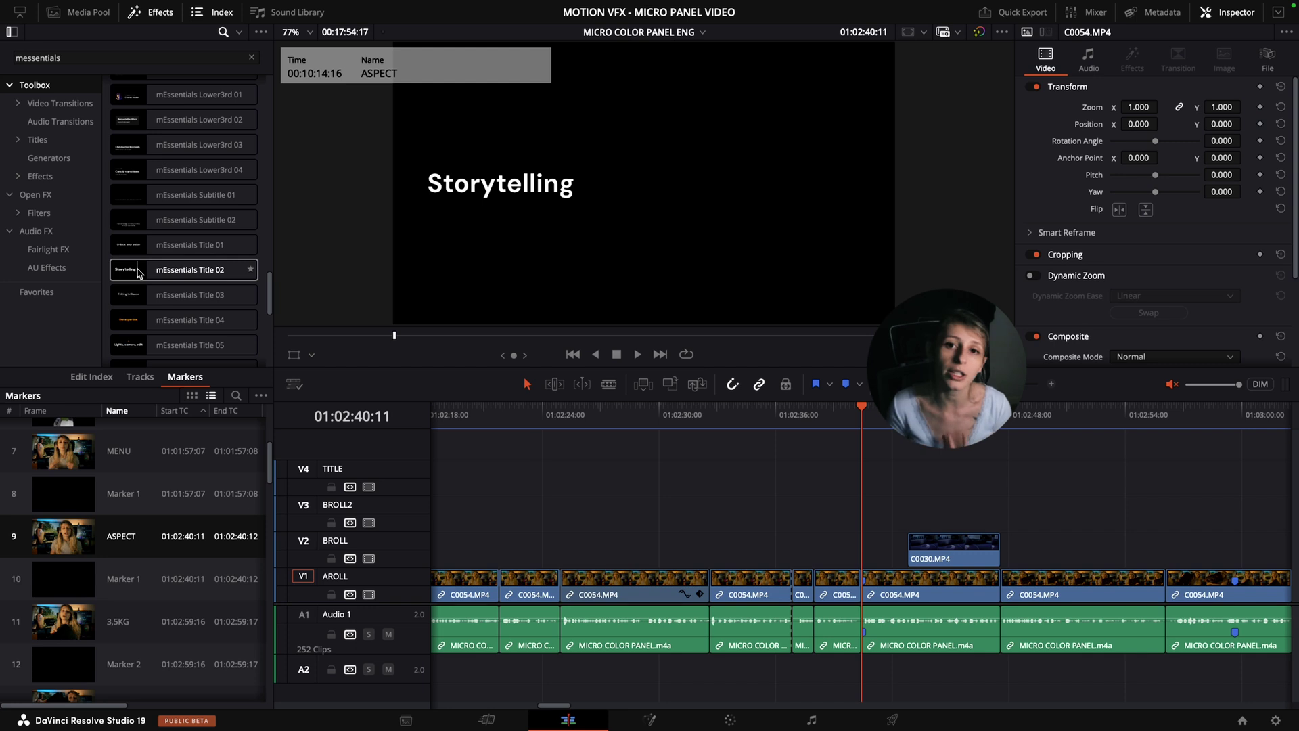
left_click_drag(140, 271, 867, 491)
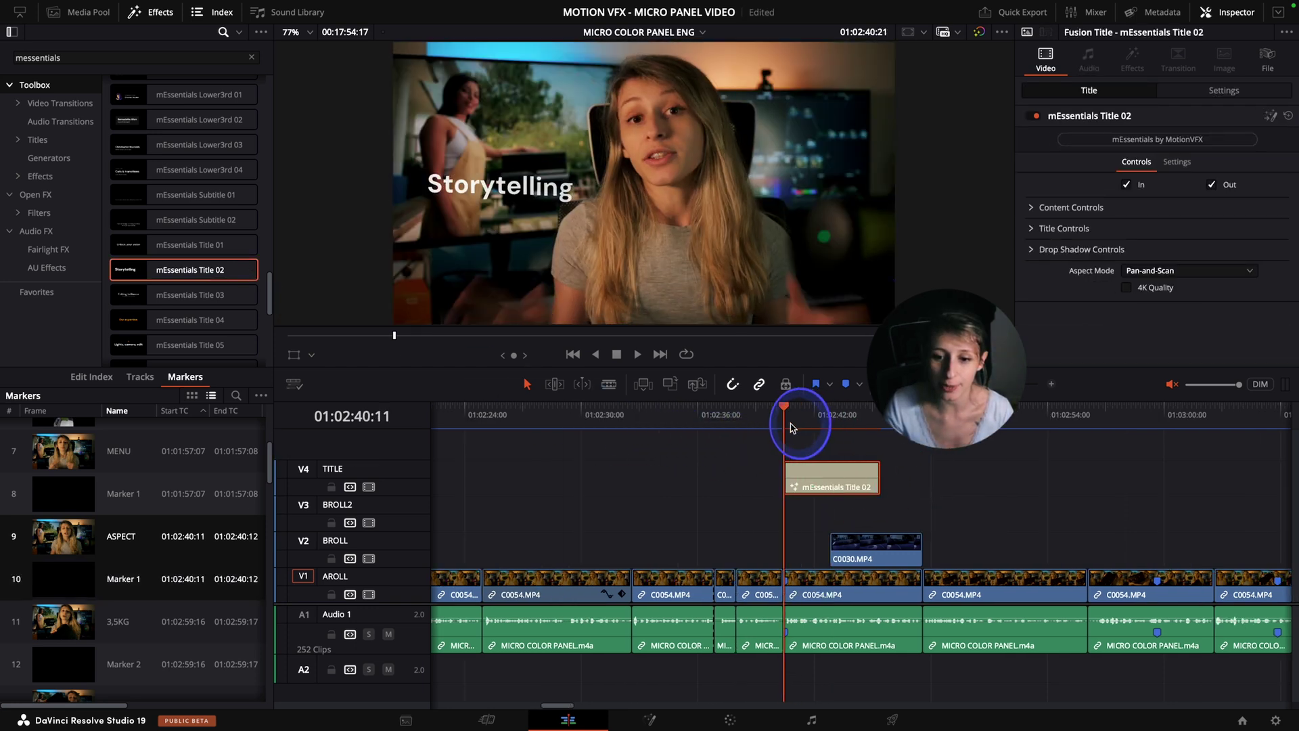
- Replace the text of the mEssentials Title 02 clip with Aspect in its title controls
left_click(816, 479)
left_click(1035, 208)
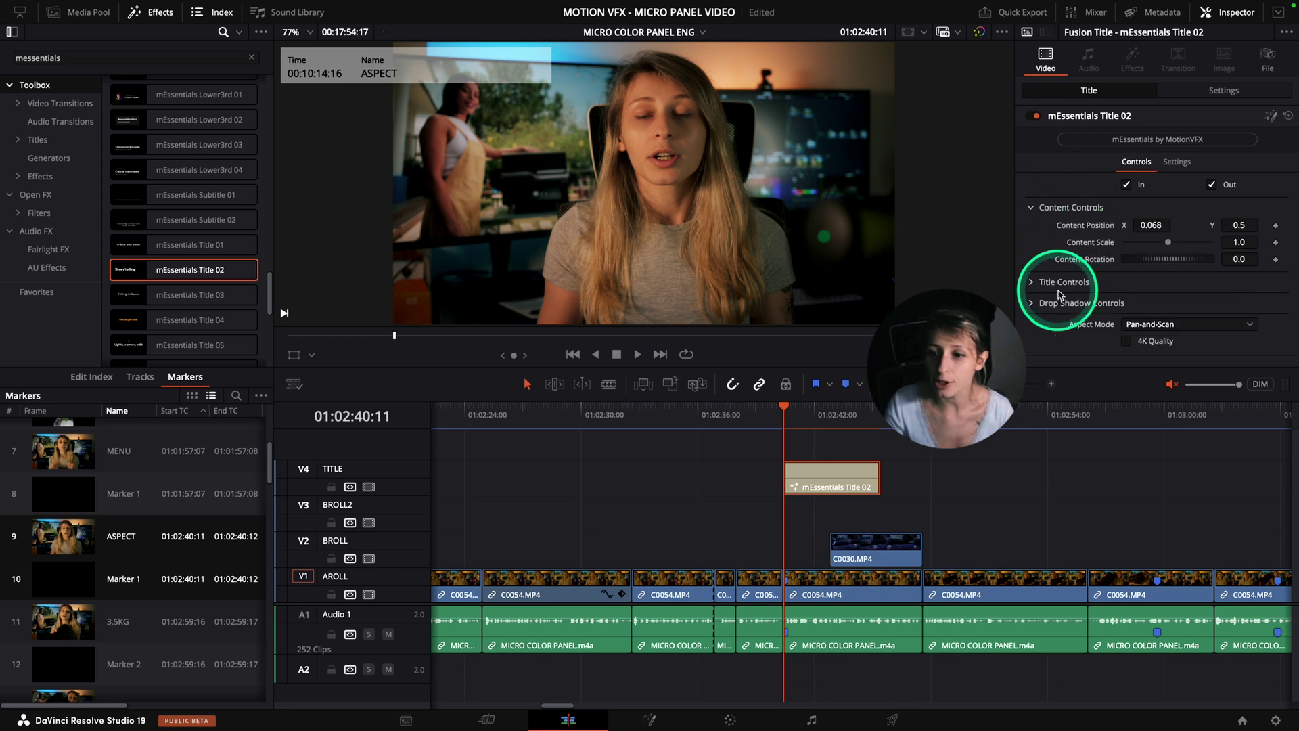
left_click(1042, 282)
scroll(1089, 284, "down", 3)
left_click(1075, 240)
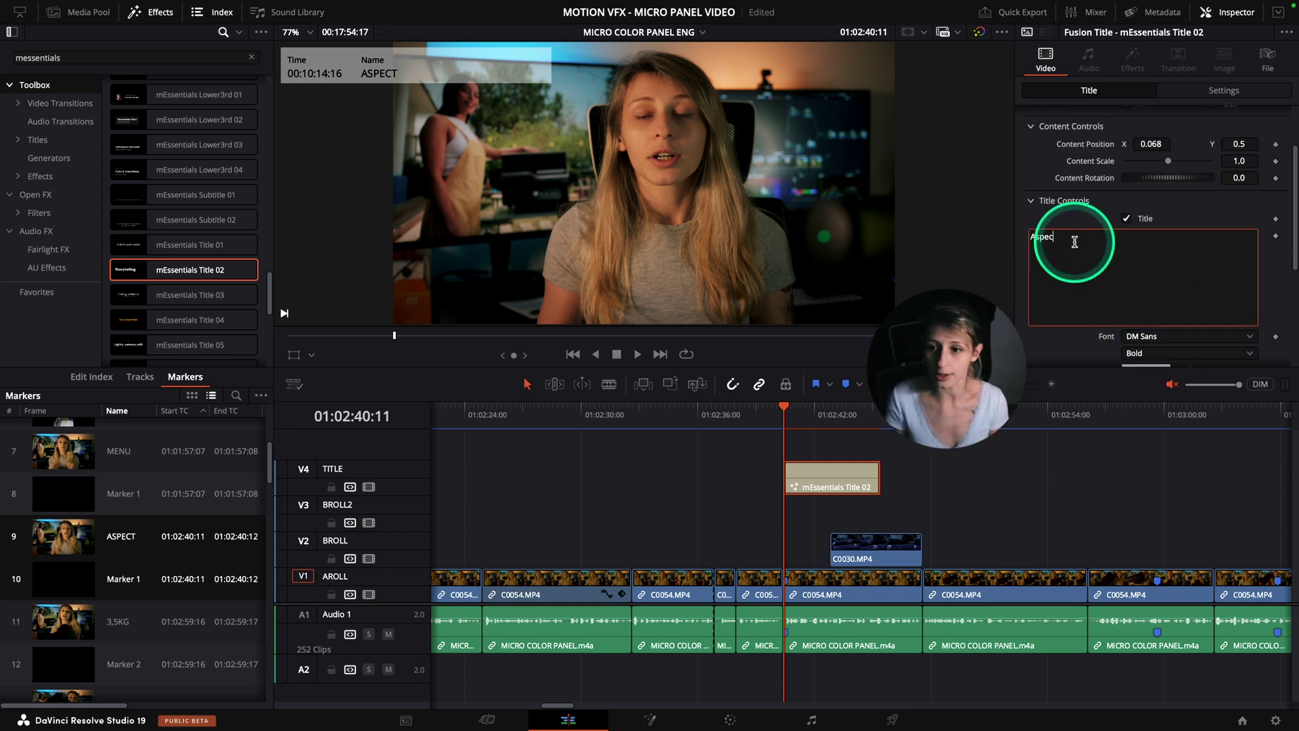
type("Aspect")
- Play back the Aspect title from its start to check its animation over the footage
left_click(1015, 494)
key("space")
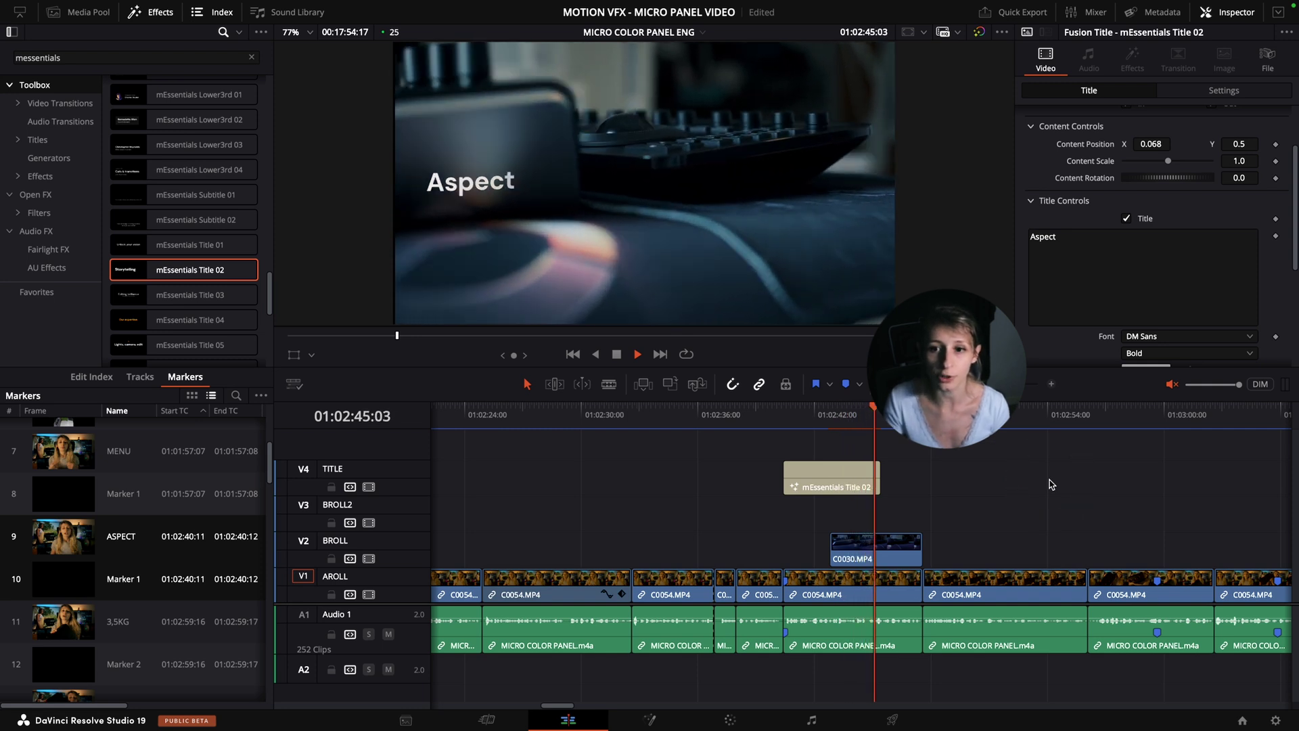
mouse_move(938, 418)
left_mouse_down()
mouse_move(943, 433)
mouse_move(778, 419)
left_mouse_up()
left_click(968, 495)
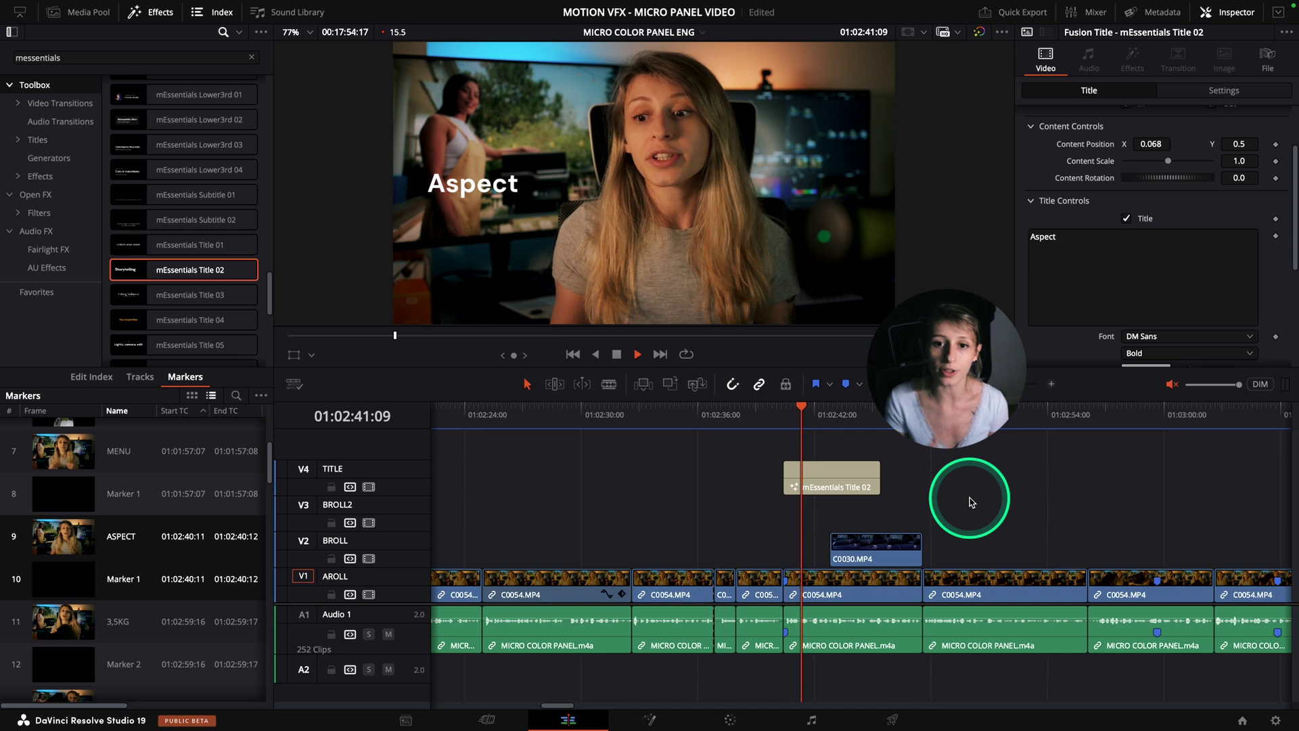
left_click(875, 488)
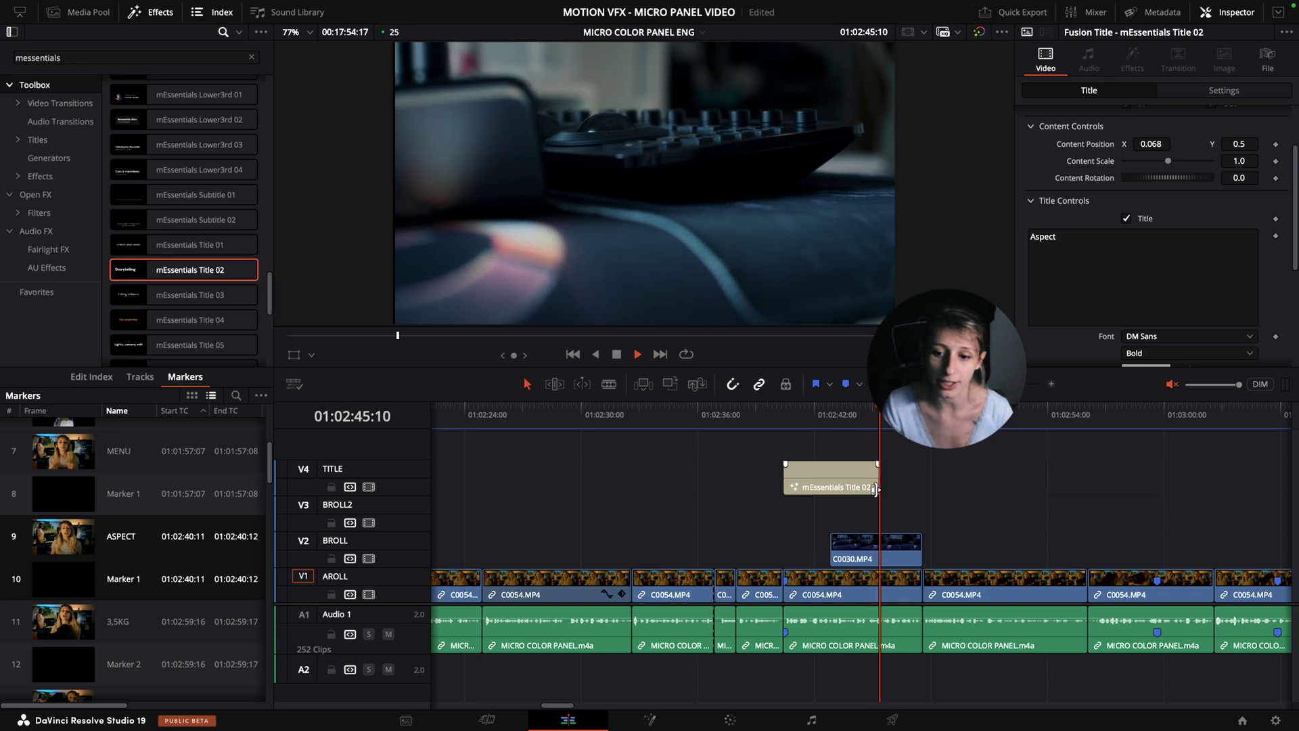
- Go to the 3,5KG marker and review the footage around it and at the 1,18KG marker
left_click(121, 639)
scroll(121, 638, "down", 2)
left_click(132, 542)
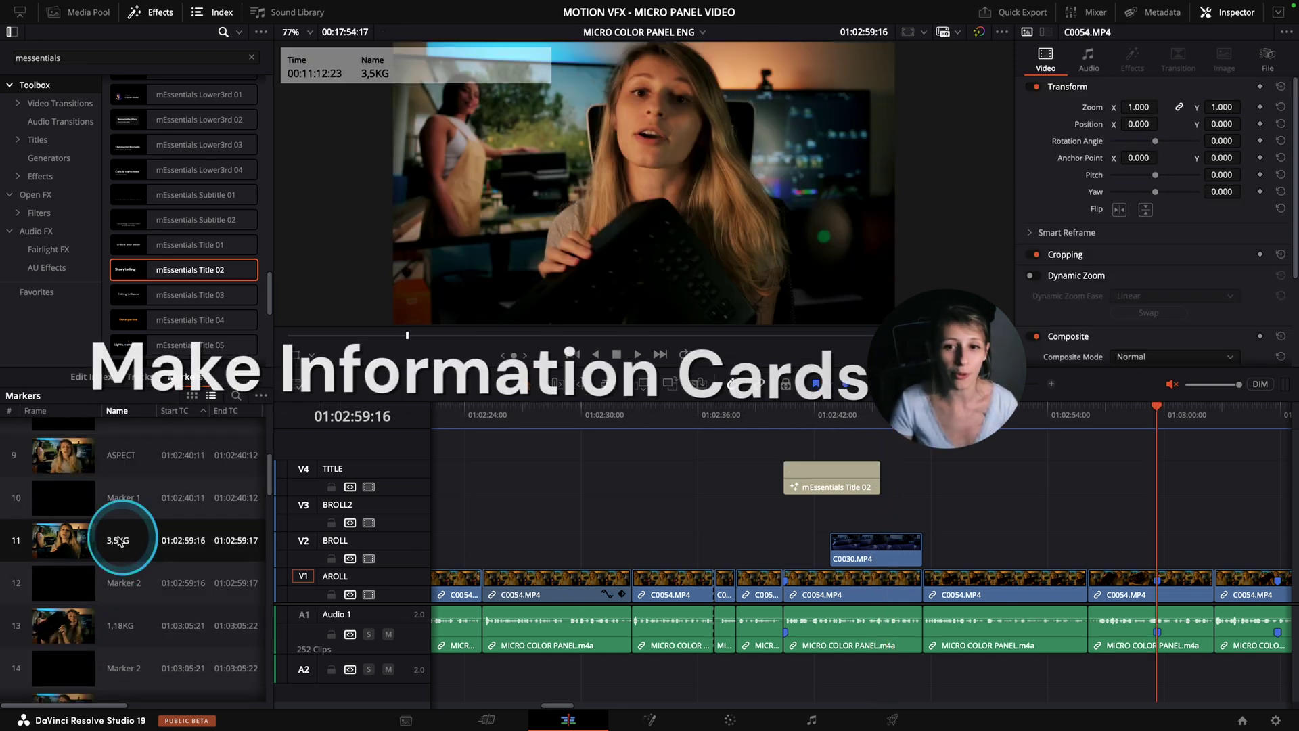
left_click_drag(1232, 531, 839, 498)
left_click_drag(785, 427, 758, 429)
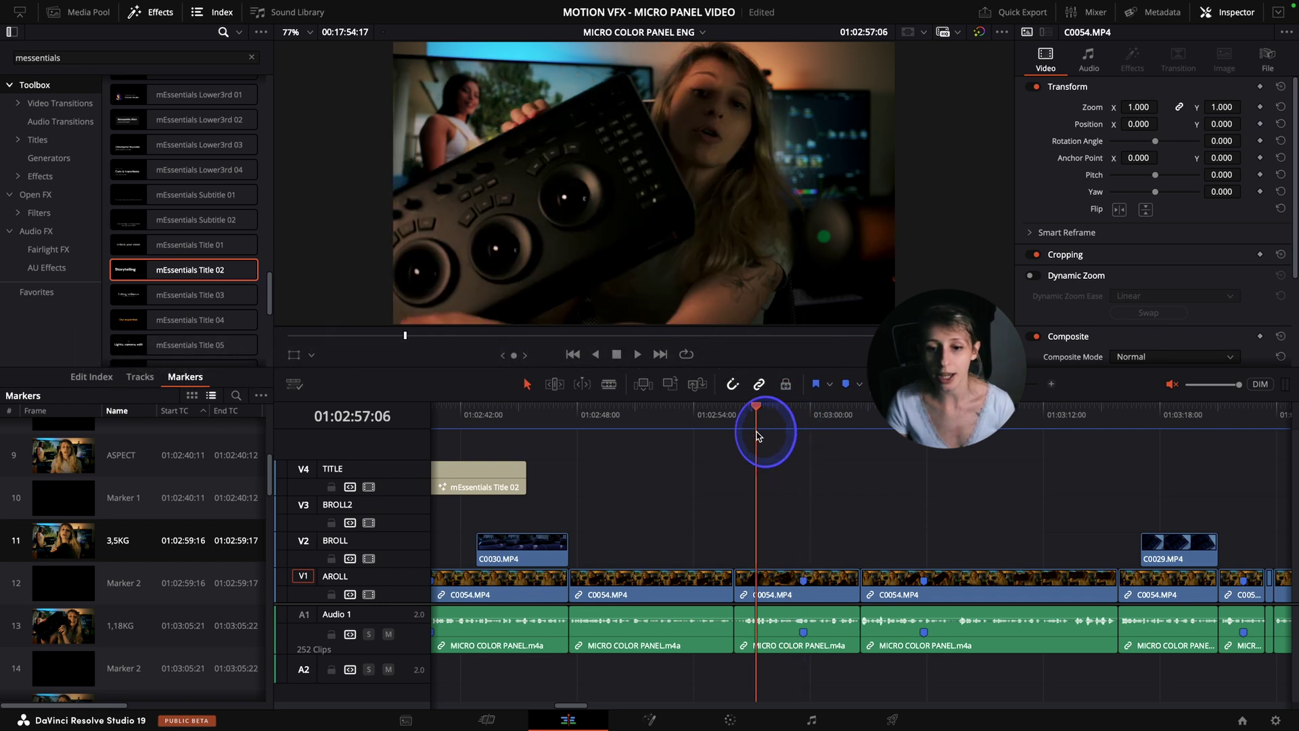
key("space")
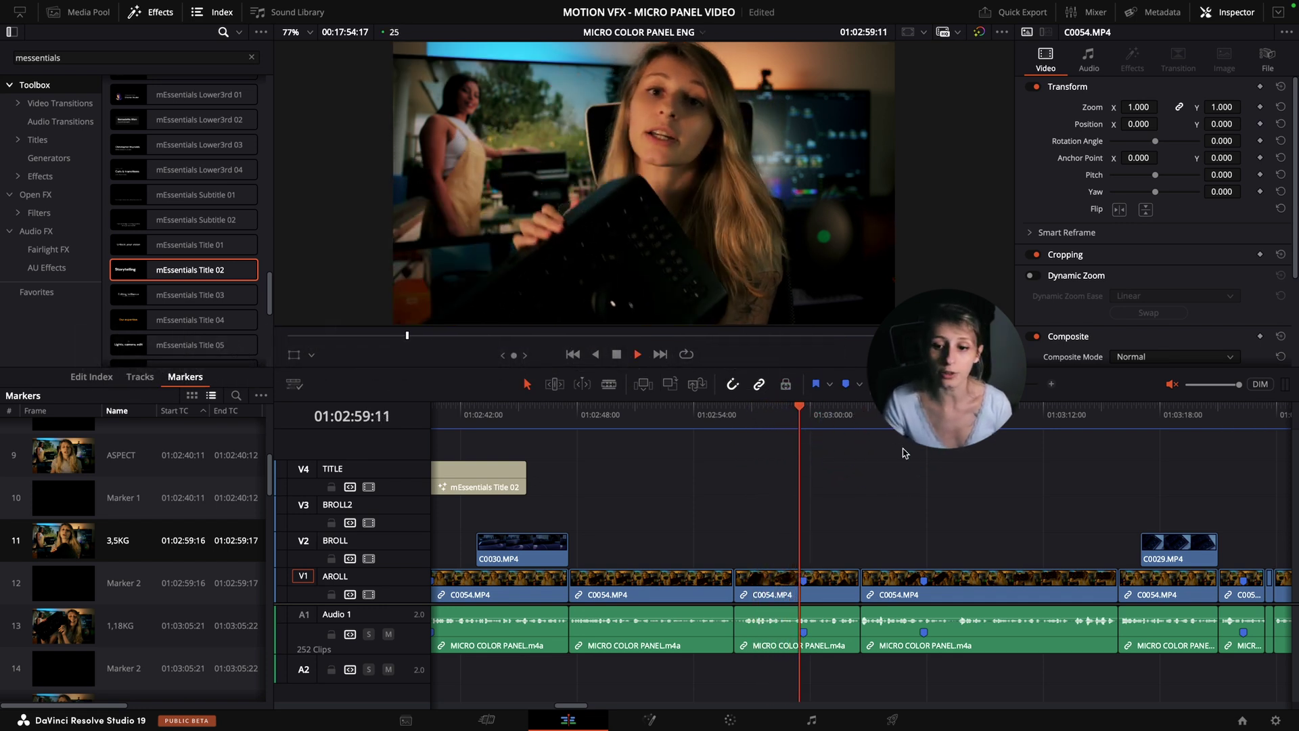
left_click(923, 439)
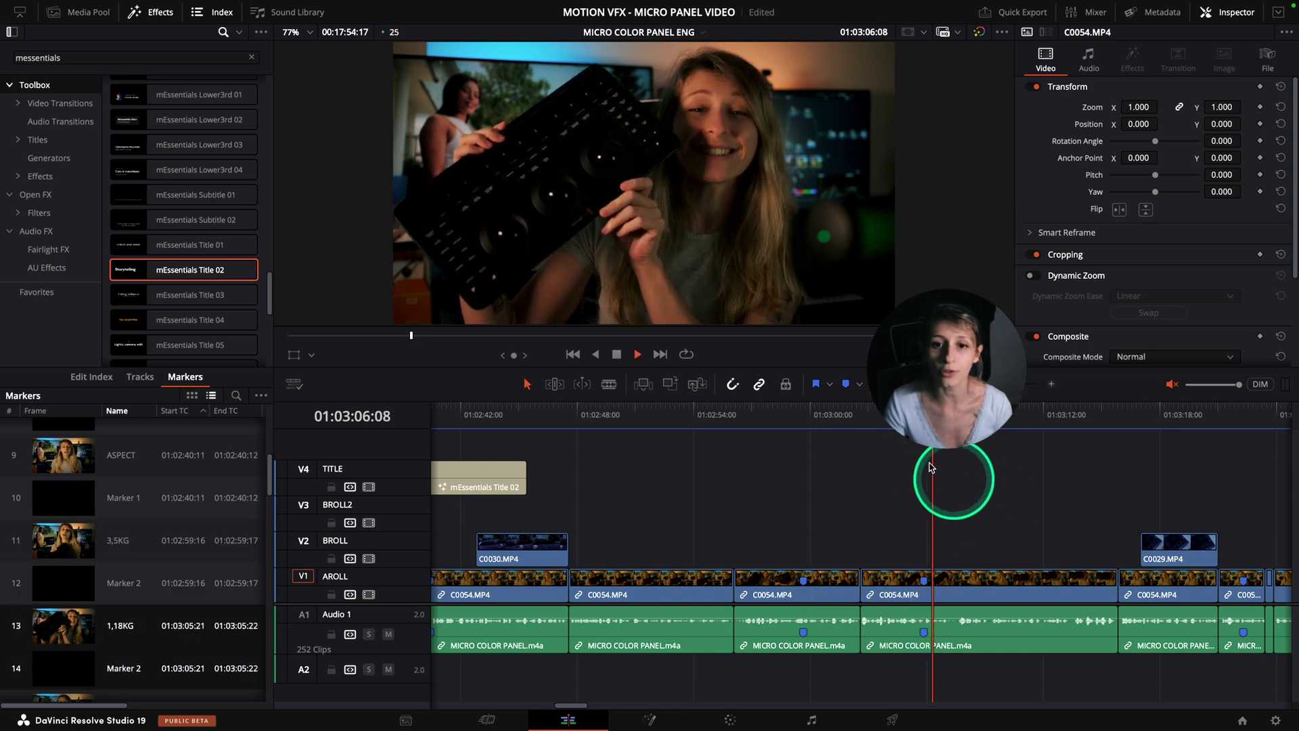
left_click(1007, 486)
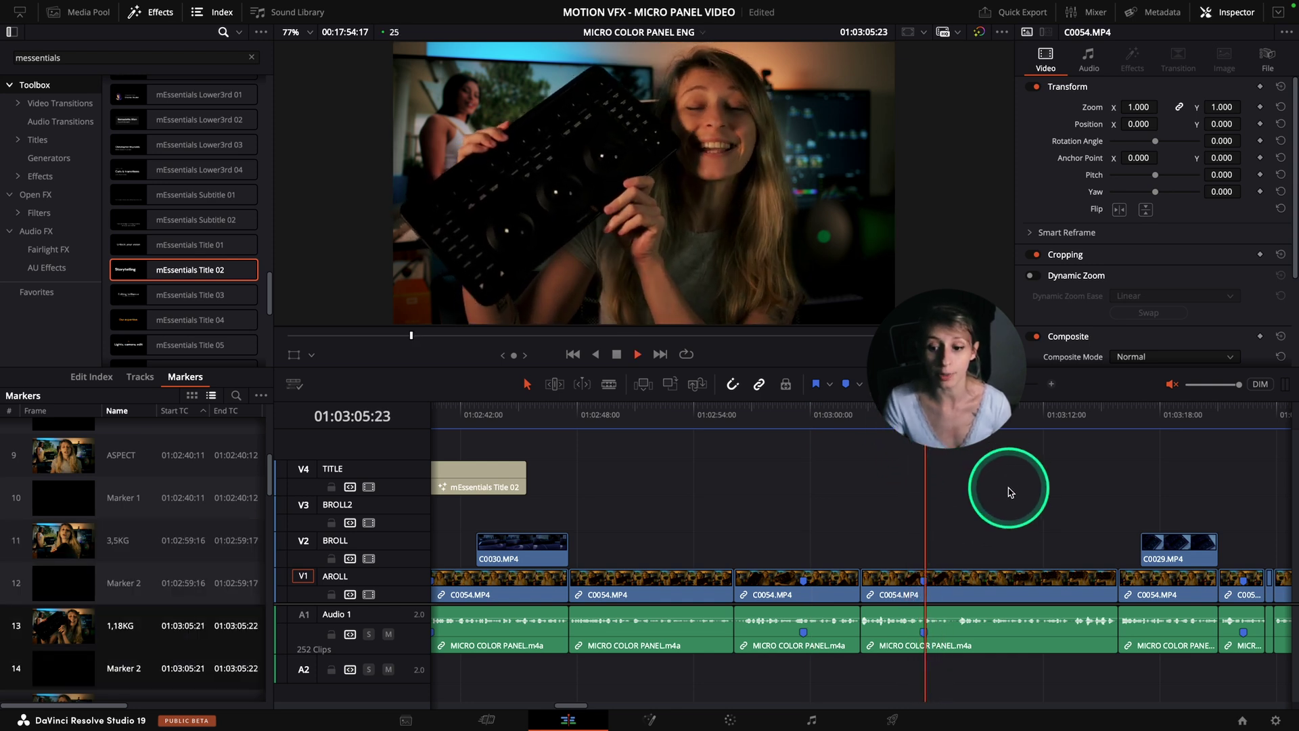
- Return to the 3,5KG marker and place mEssentials Specs on V2 across it, ending at the next A-roll cut
key("shift+Up")
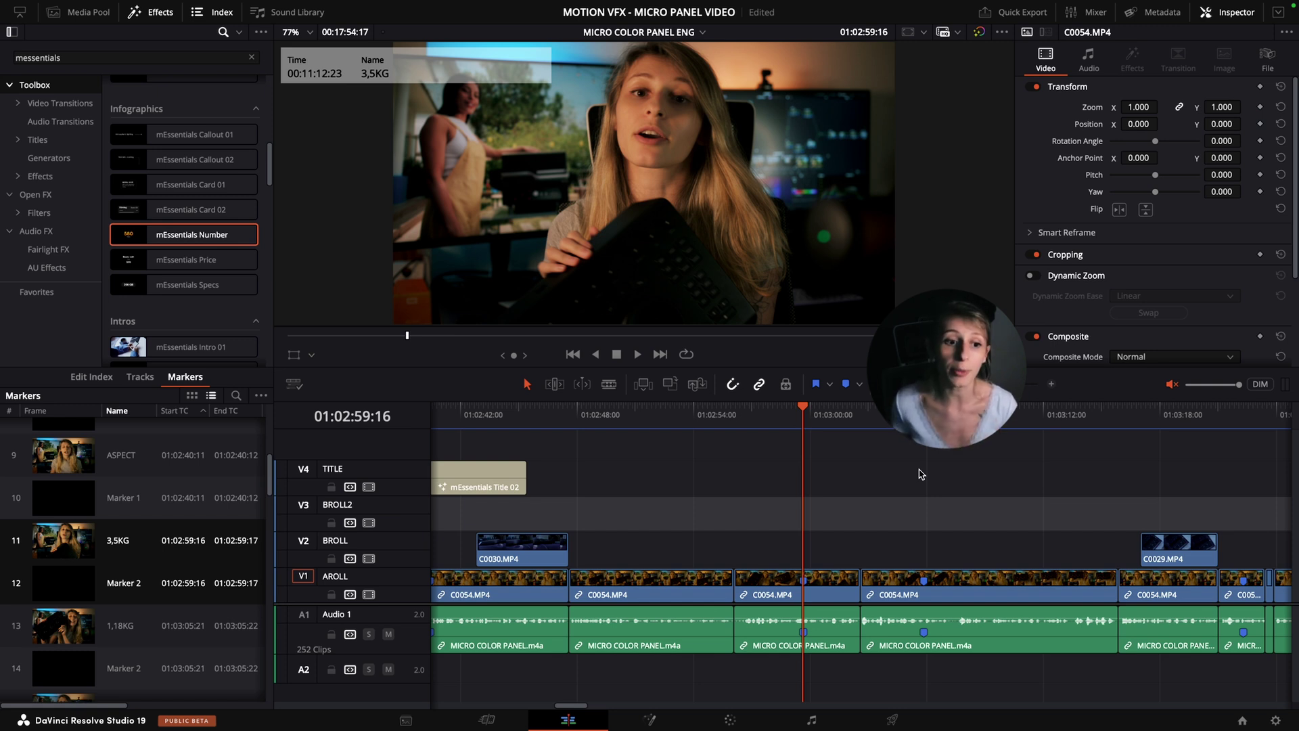
mouse_move(169, 290)
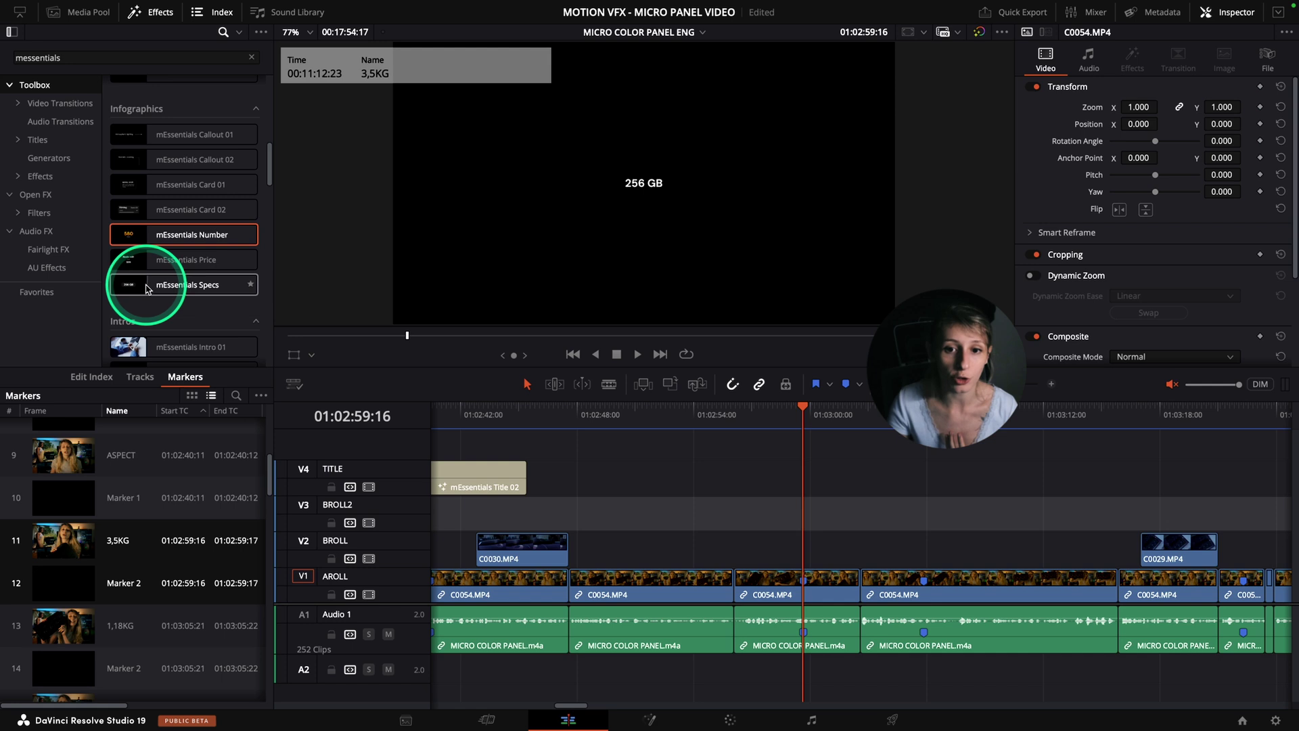
left_click_drag(135, 290, 819, 521)
- Play back the Specs graphic to check its animation and placement over the footage
left_click(761, 422)
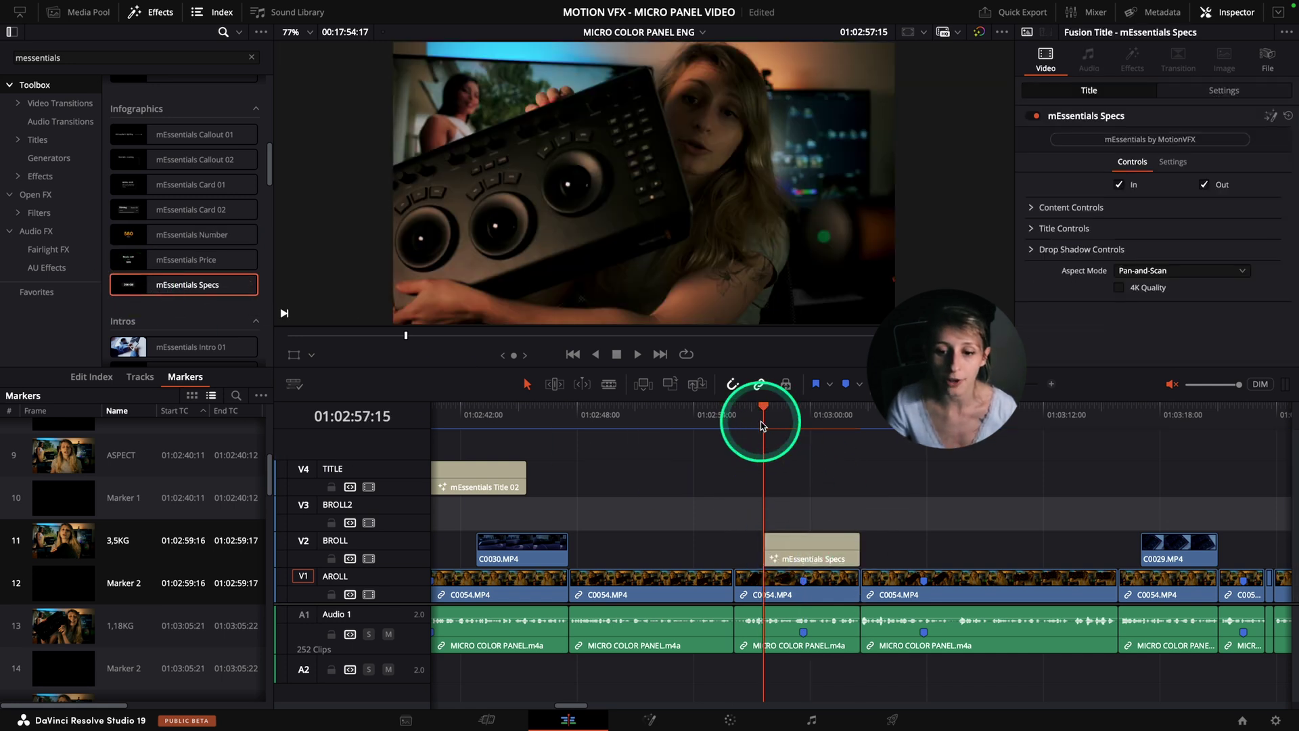
key("space")
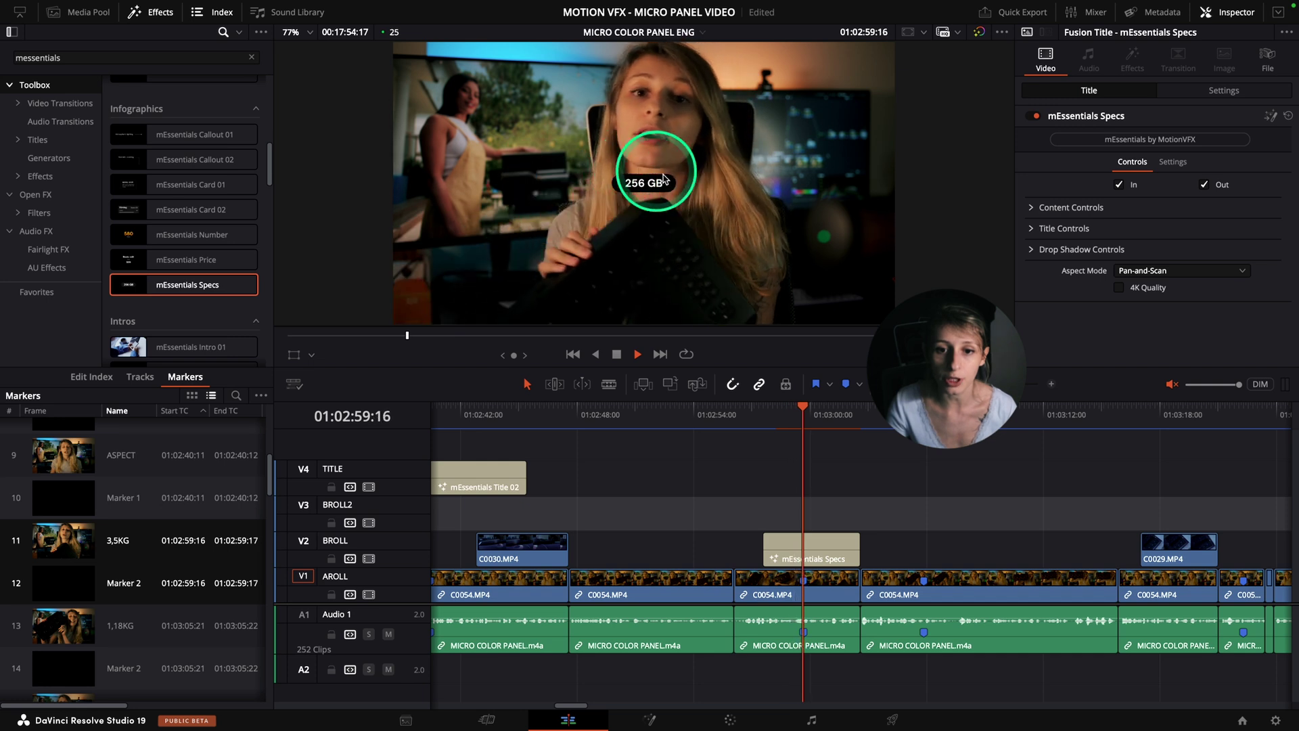
left_click(786, 421)
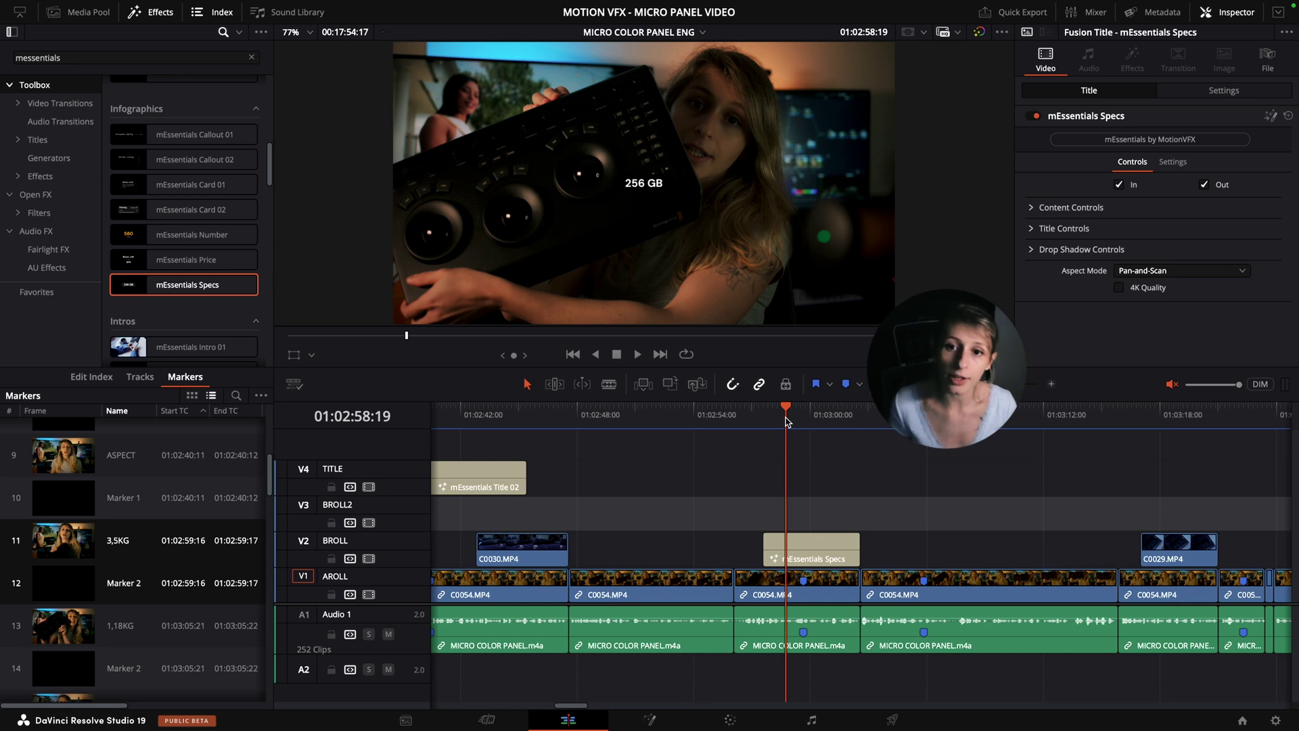
left_click(771, 416)
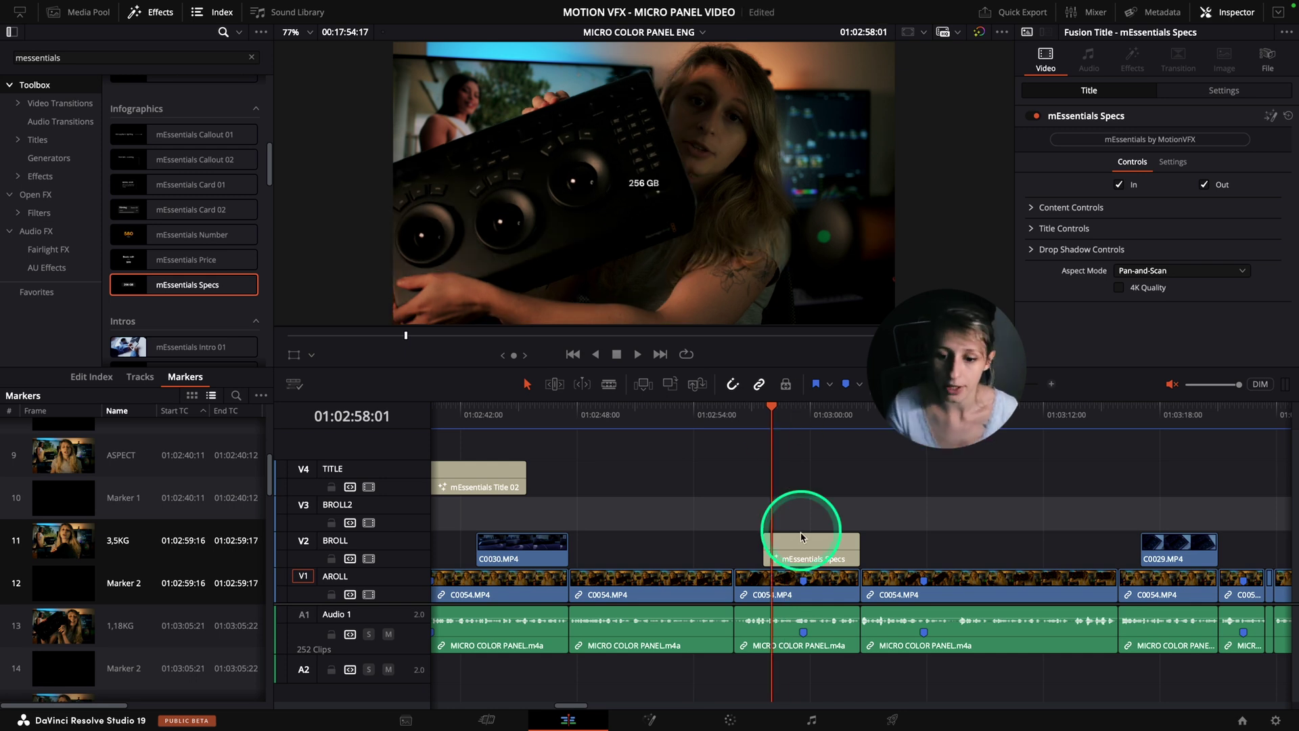
- Replace the Specs graphic's title text with 3,5kg
left_click(806, 552)
left_click(1077, 228)
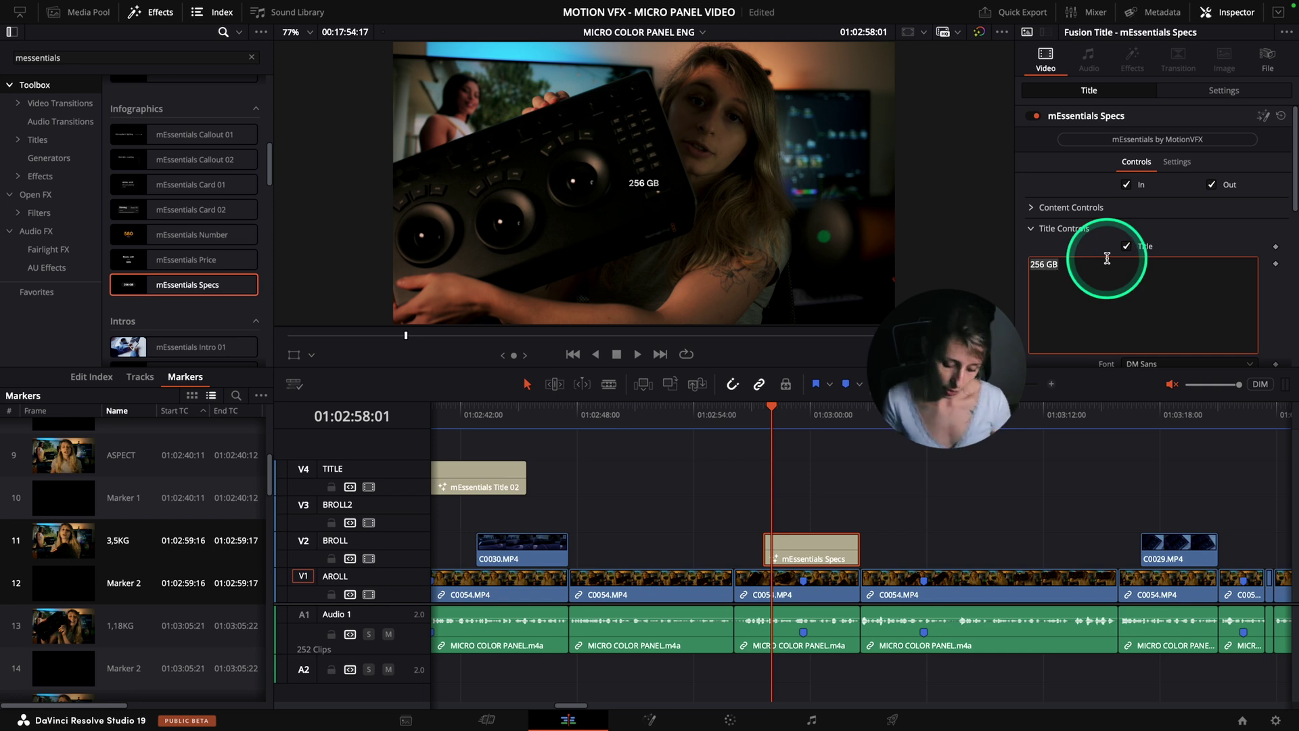
type("3")
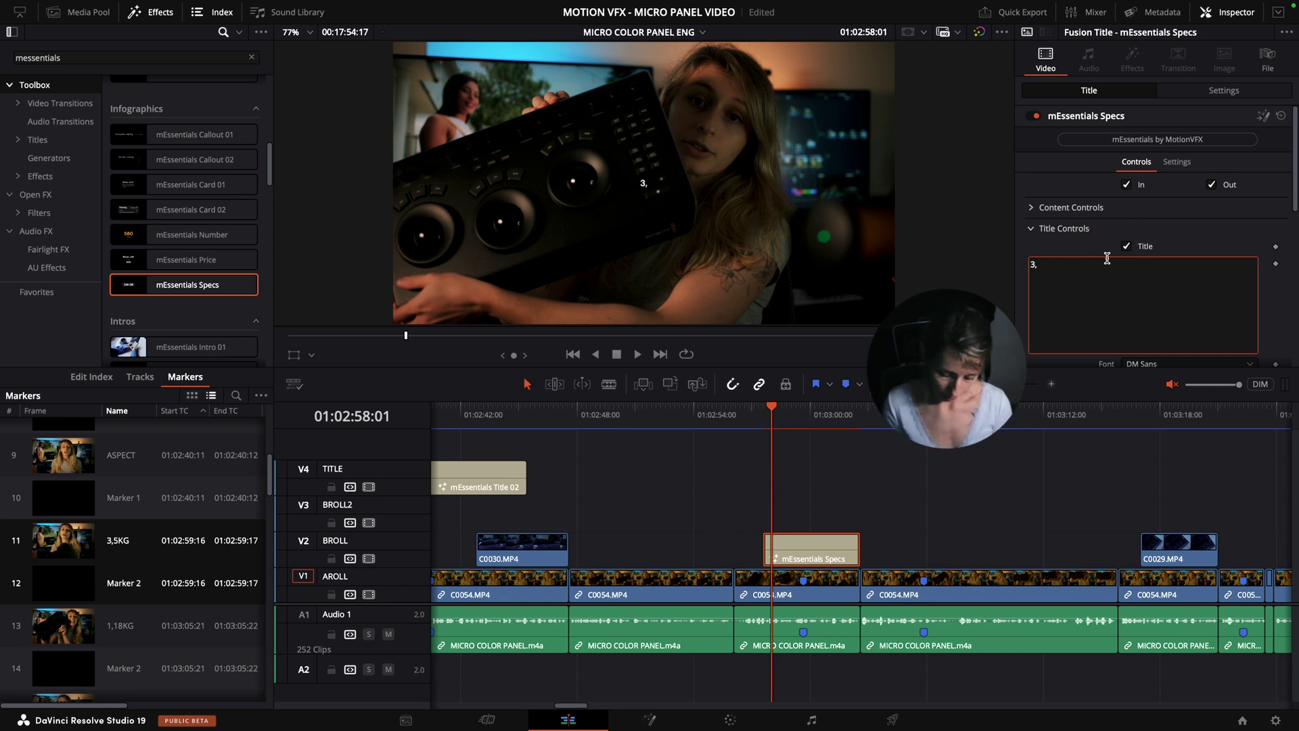
type(",5kg")
- Set the 3,5kg text's size to 0.093 and play the graphic back
scroll(1211, 223, "down", 4)
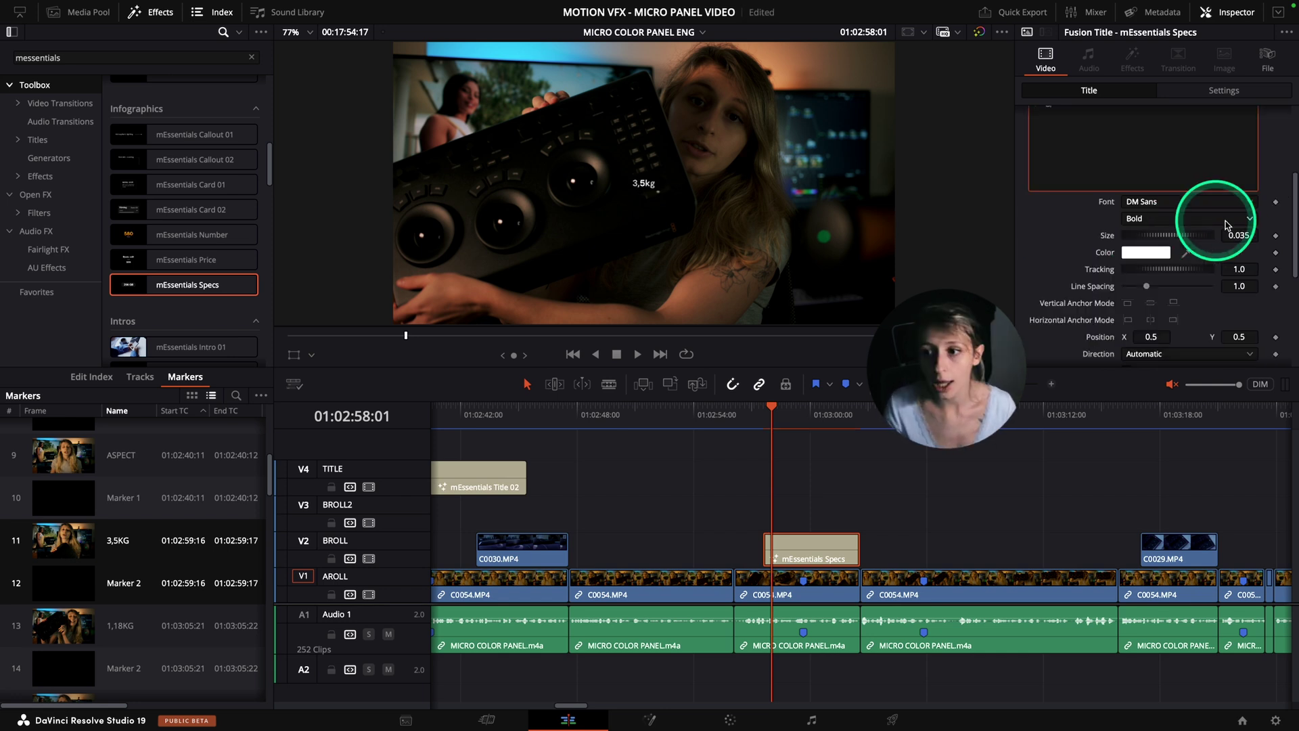
left_click(1163, 237)
left_click_drag(1163, 239, 1155, 240)
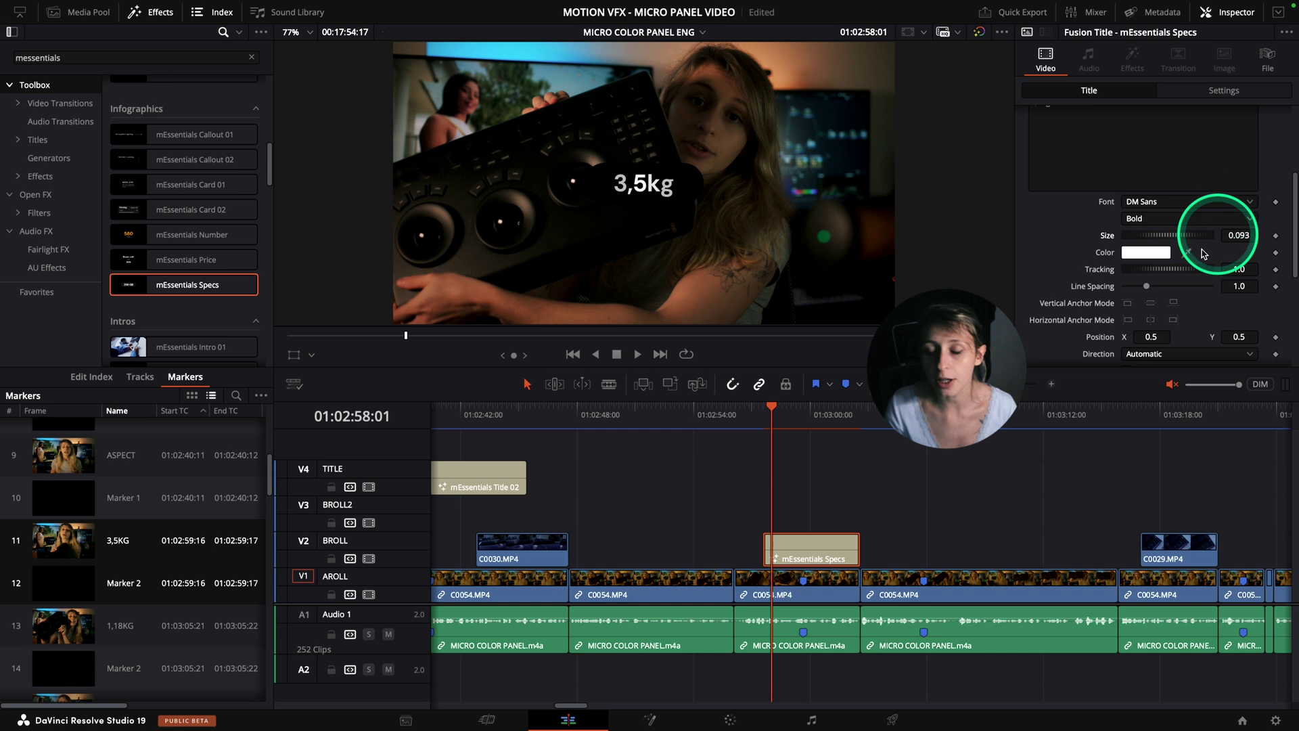
left_click(763, 415)
key("space")
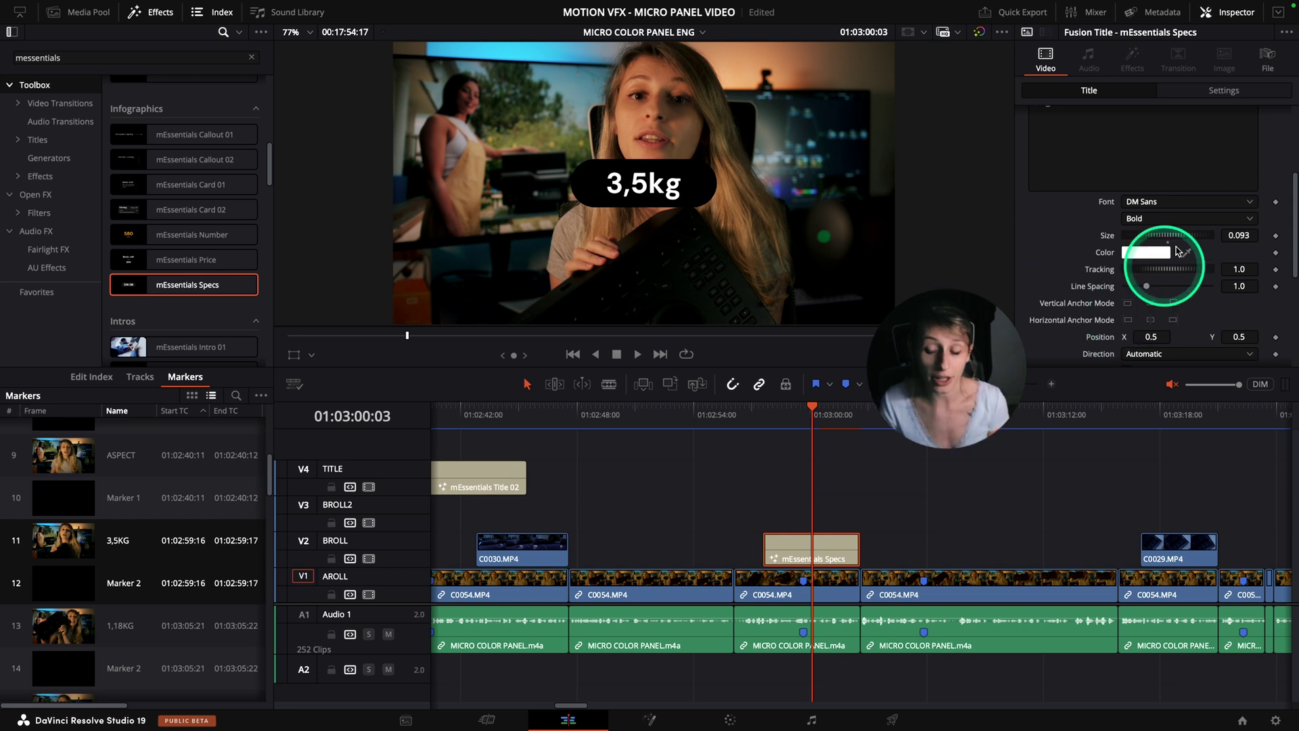
- Set the Specs graphic's content position X to 0.205 and play it back from its start
scroll(1100, 250, "up", 5)
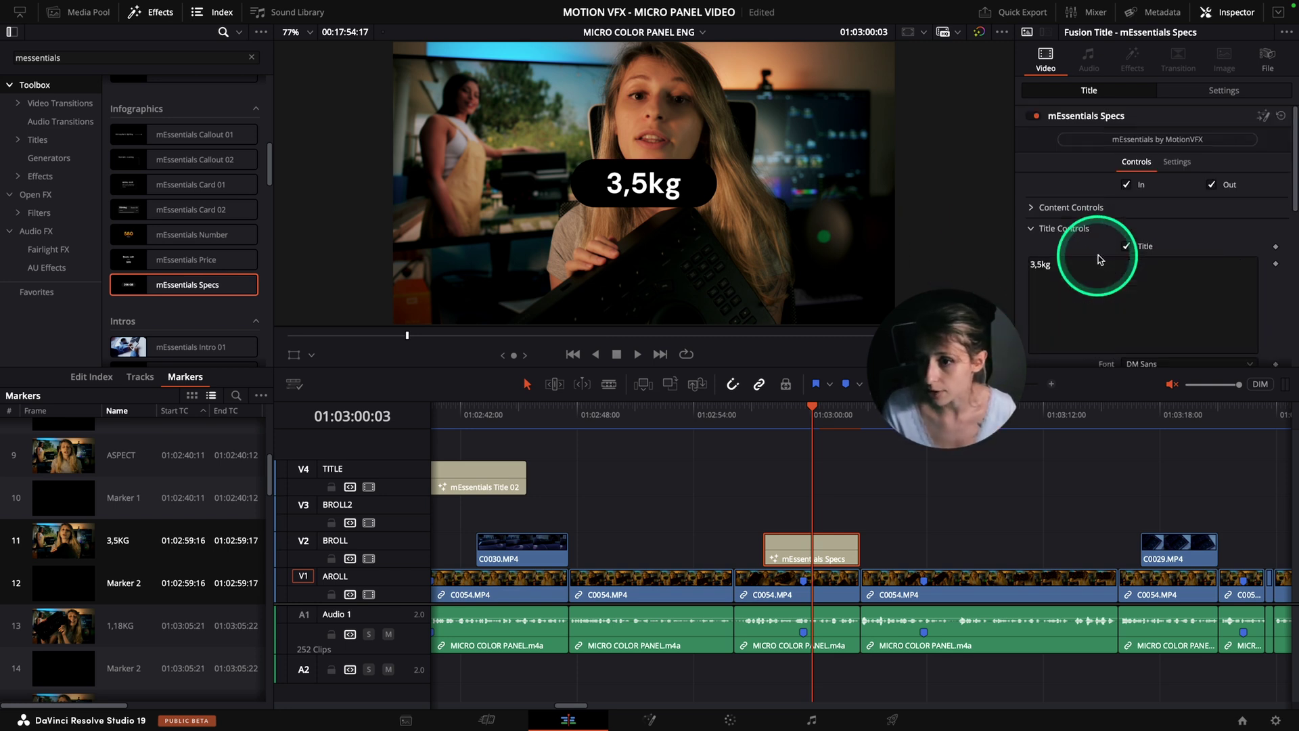
left_click(1031, 210)
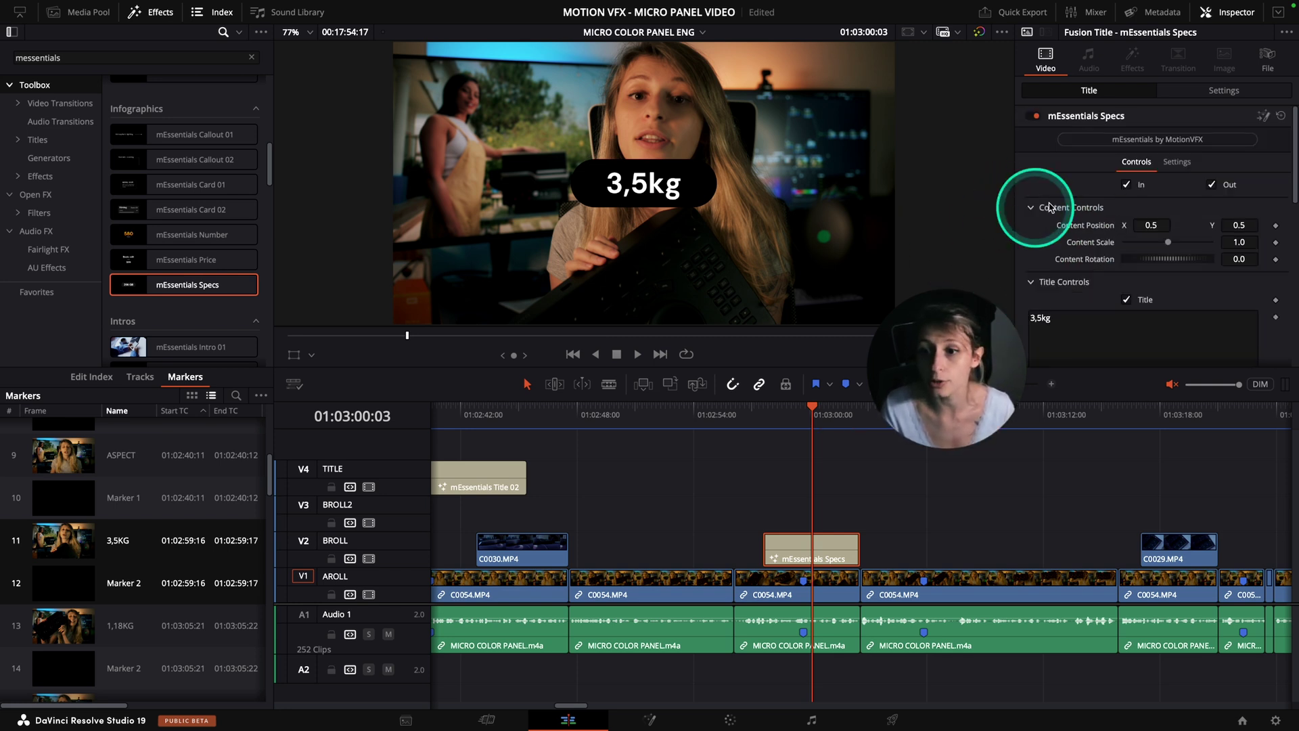
left_click_drag(1160, 226, 974, 240)
left_click(806, 428)
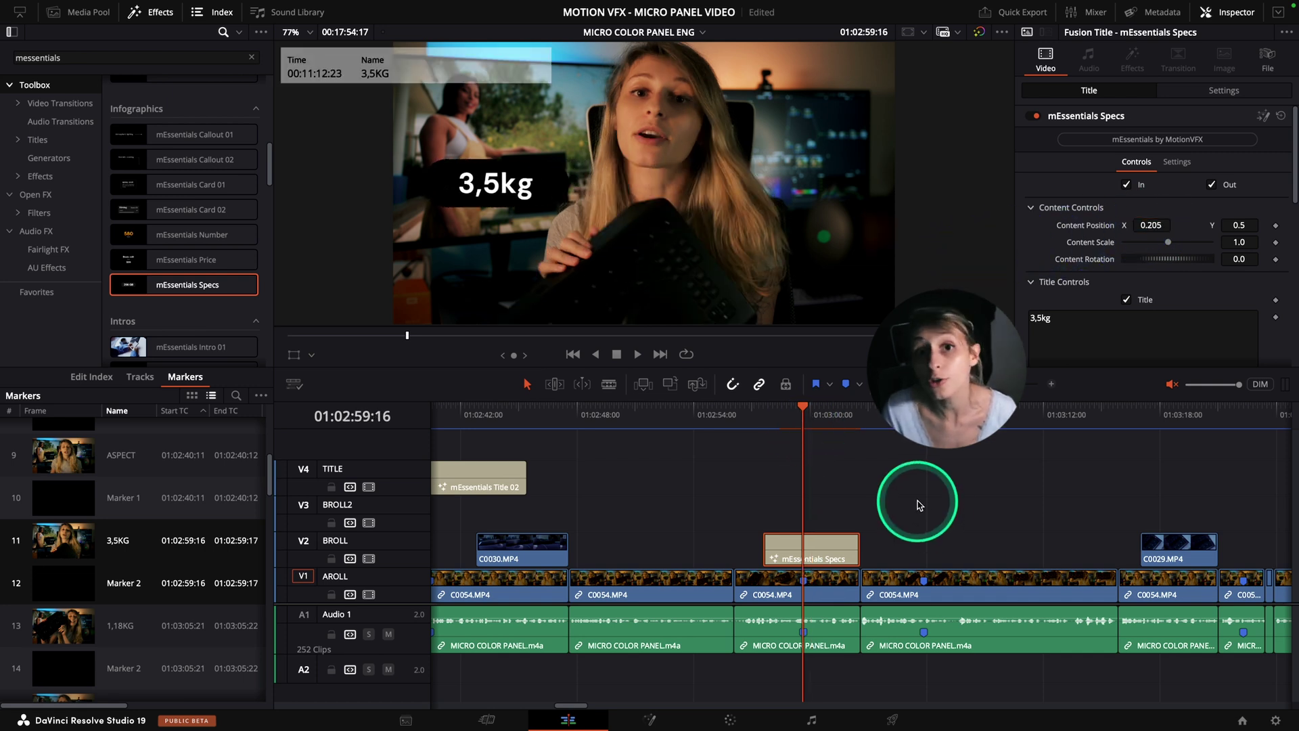
left_click(764, 428)
key("space")
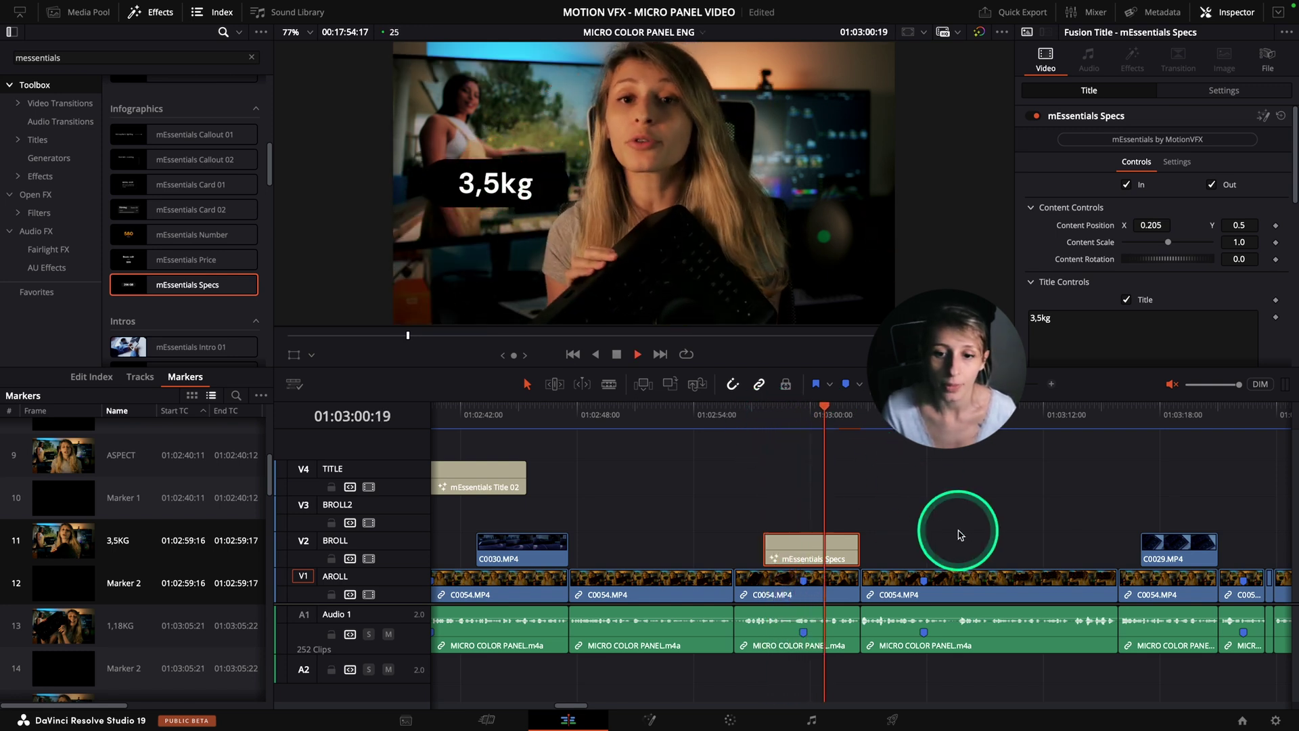
- Place a copy of the 3,5kg Specs graphic on the BROLL track at the 1,18KG marker, 01:03:05:21
left_click_drag(914, 416, 928, 421)
key("space")
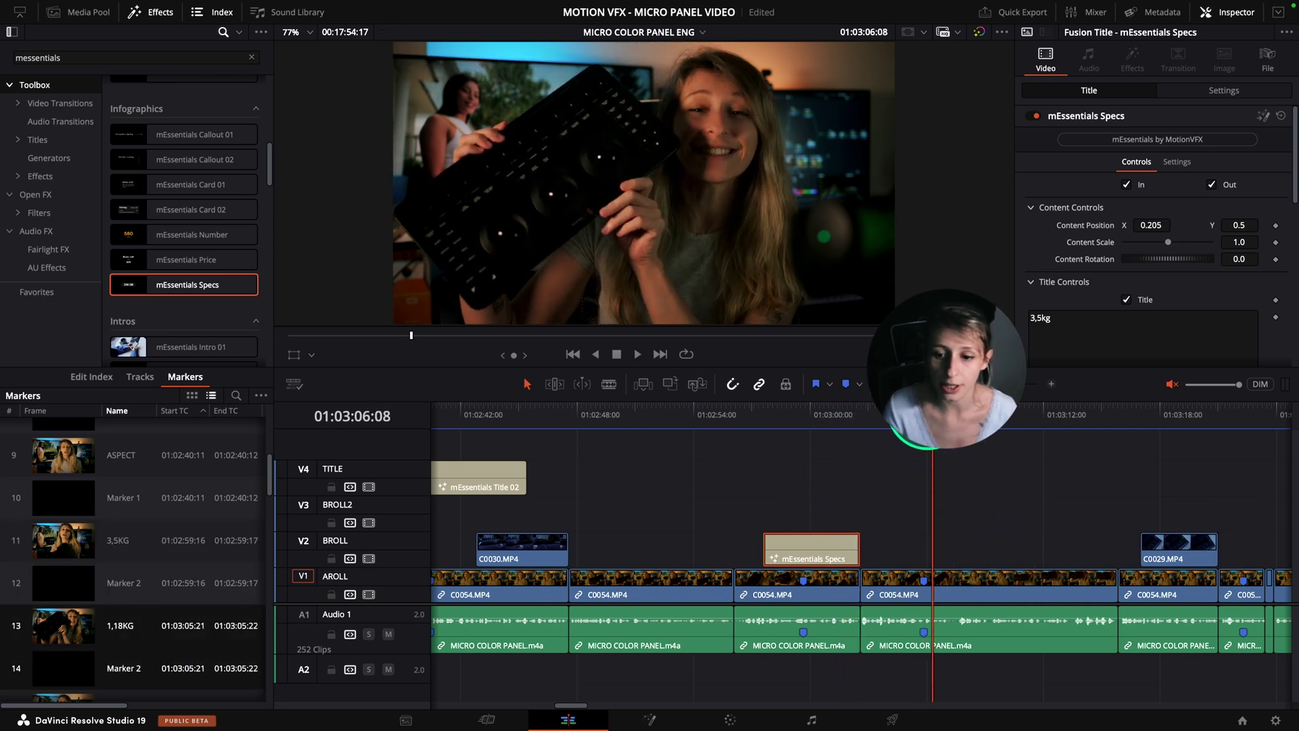
key("space")
scroll(122, 609, "down", 2)
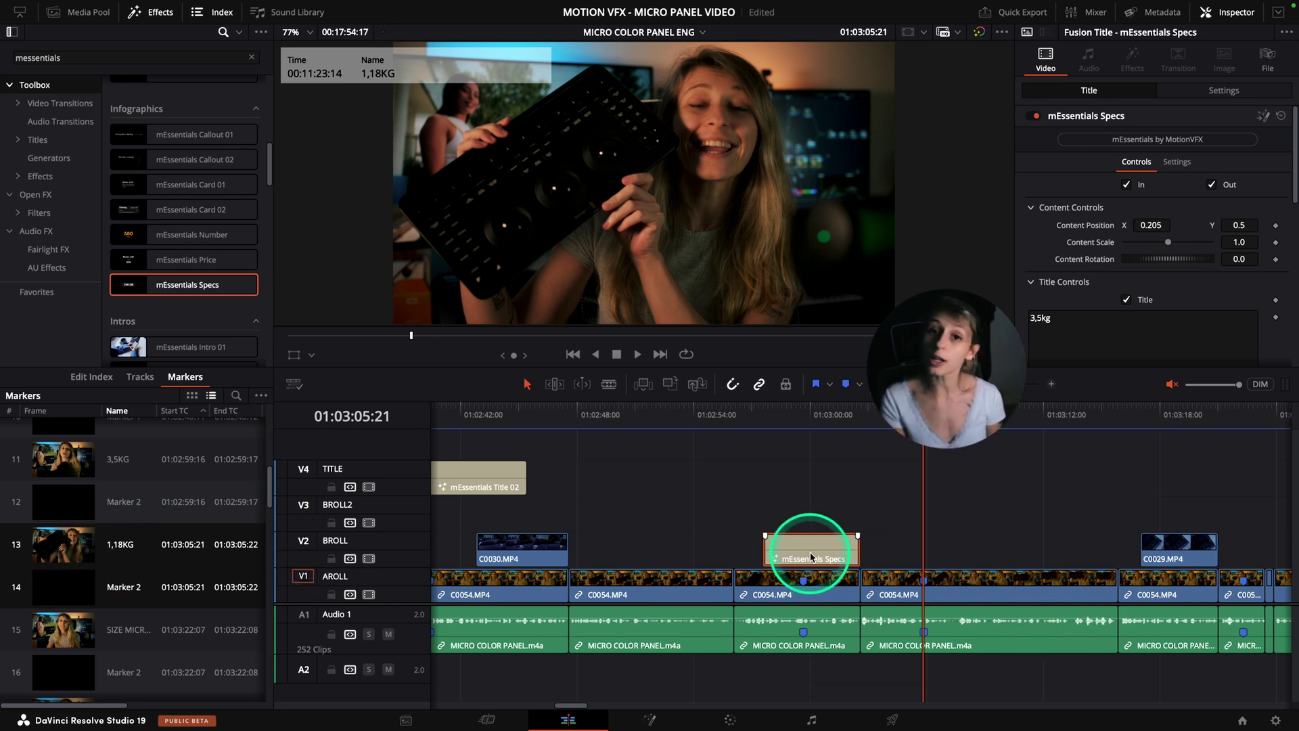
left_click_drag(811, 557, 962, 547)
- Replace the copied Specs graphic's title text with 1,18kg and play it back
left_click(1056, 311)
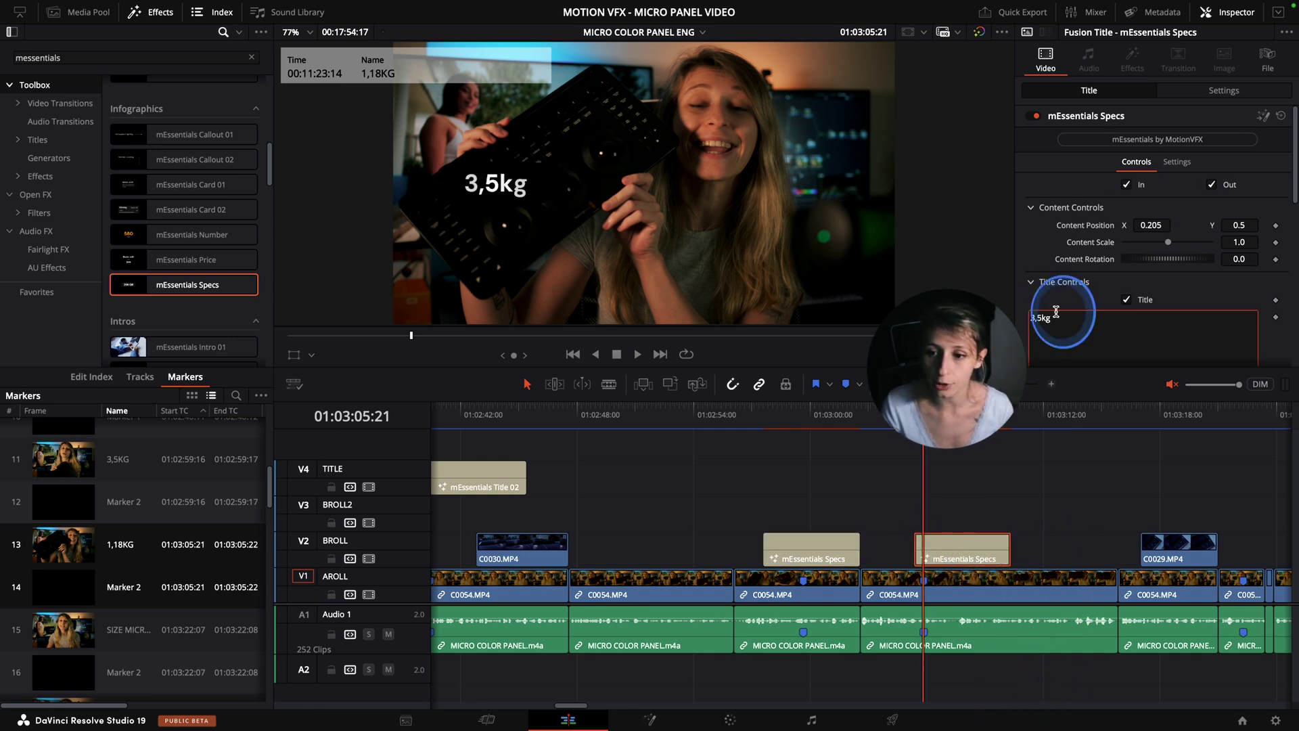
triple_click(1047, 315)
type("1")
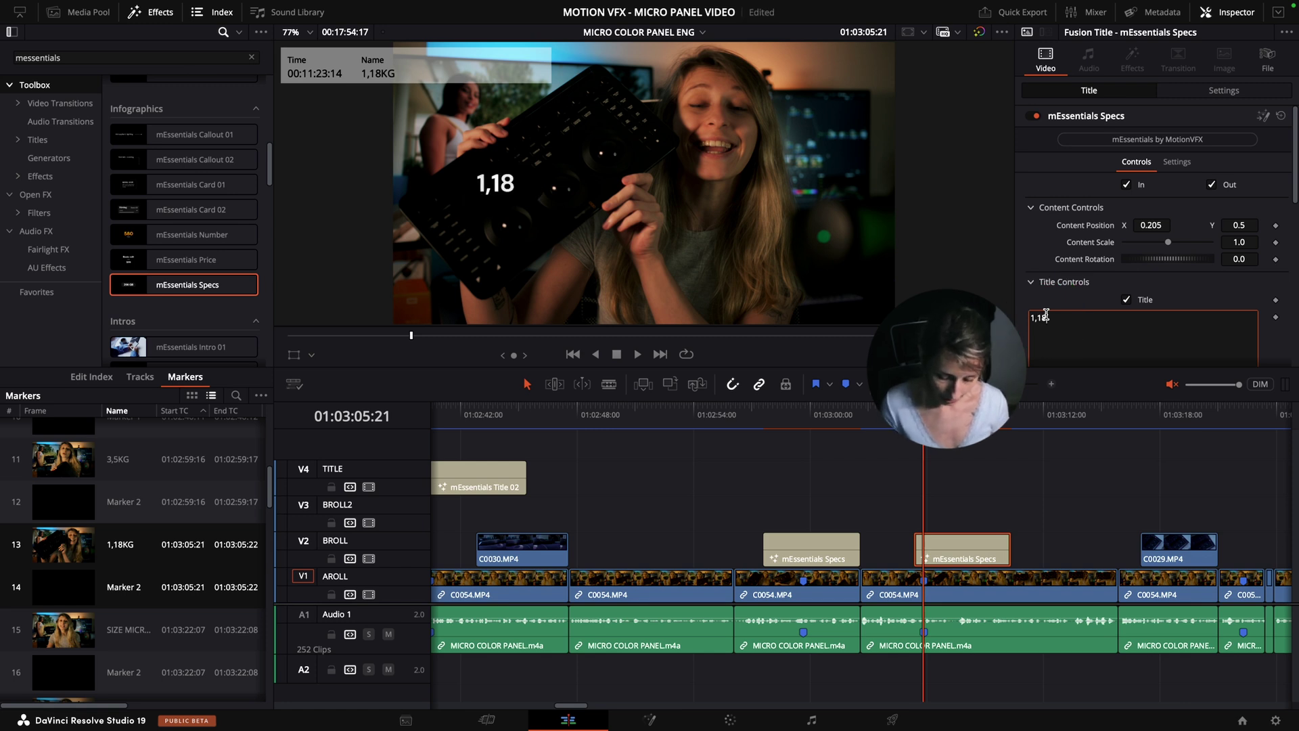
left_click(1004, 529)
key("space")
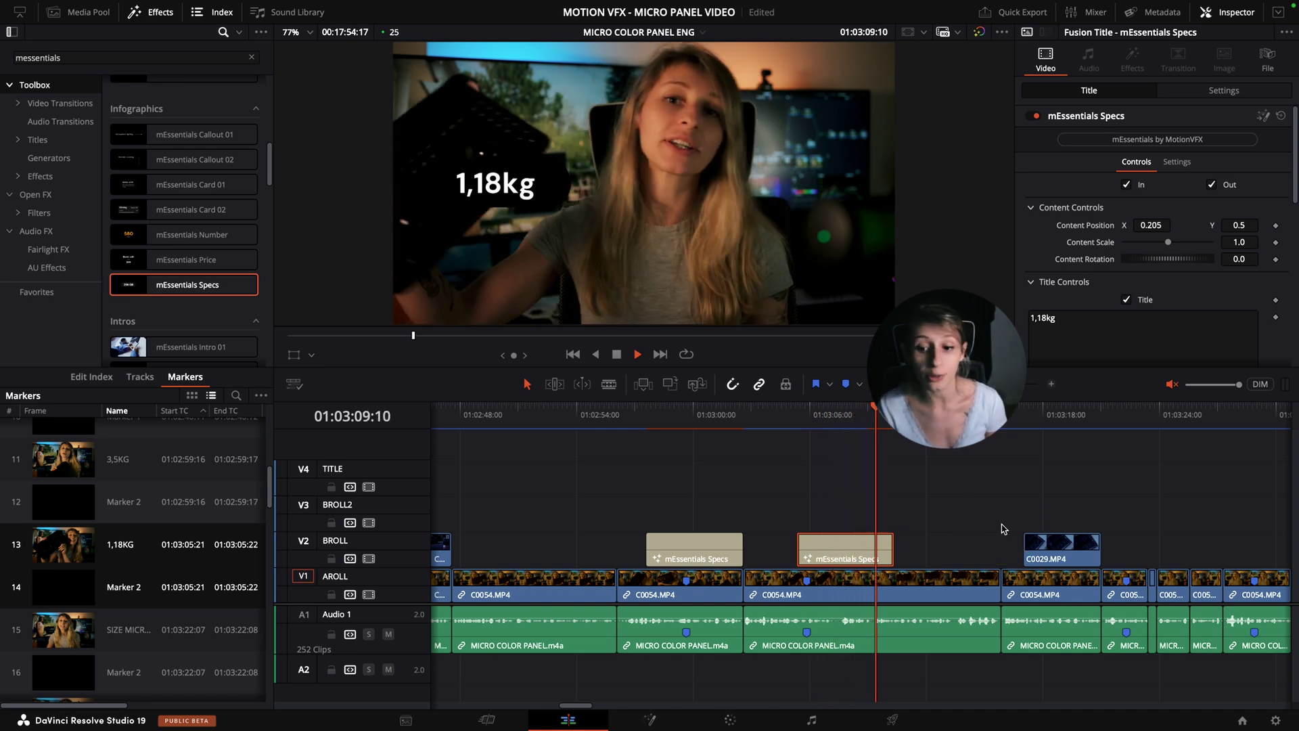
- Add the mEssentials Card 02 graphic to the BROLL track over the 98% marker at 01:04:27:01
scroll(113, 519, "down", 3)
left_click(113, 519)
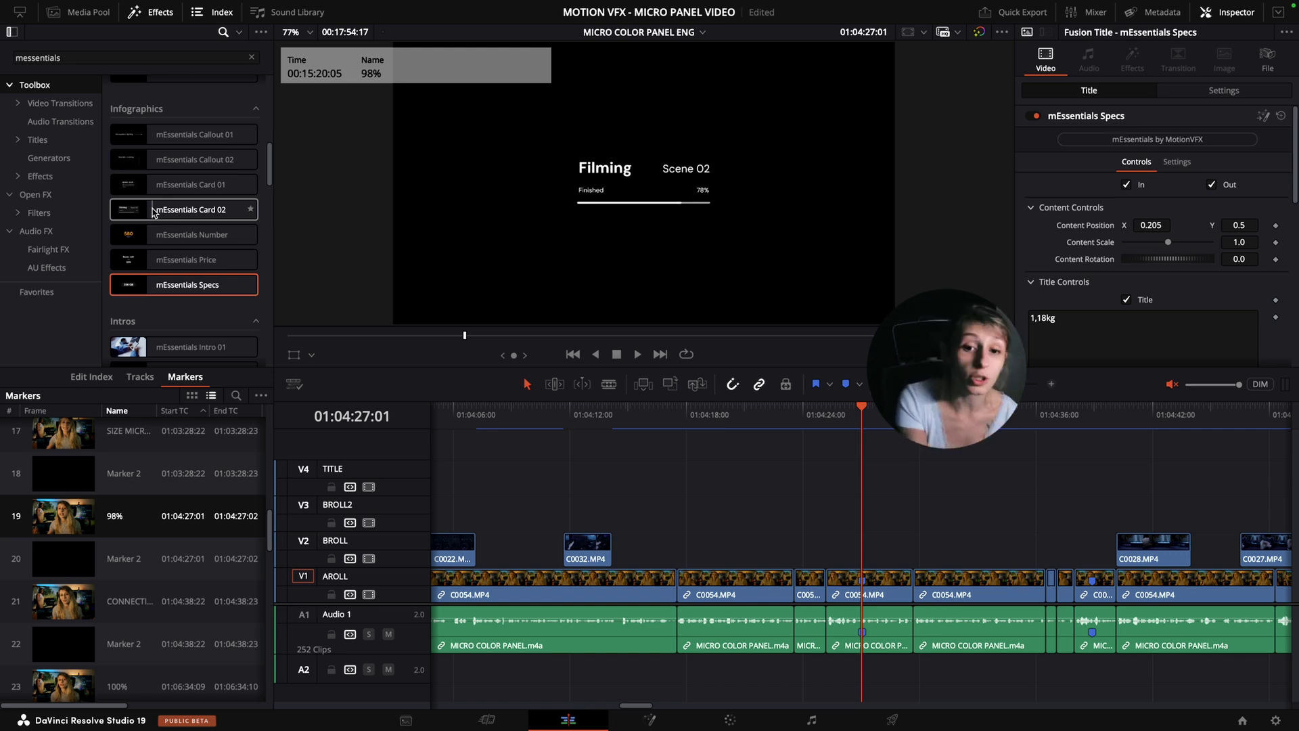
left_click_drag(155, 212, 843, 543)
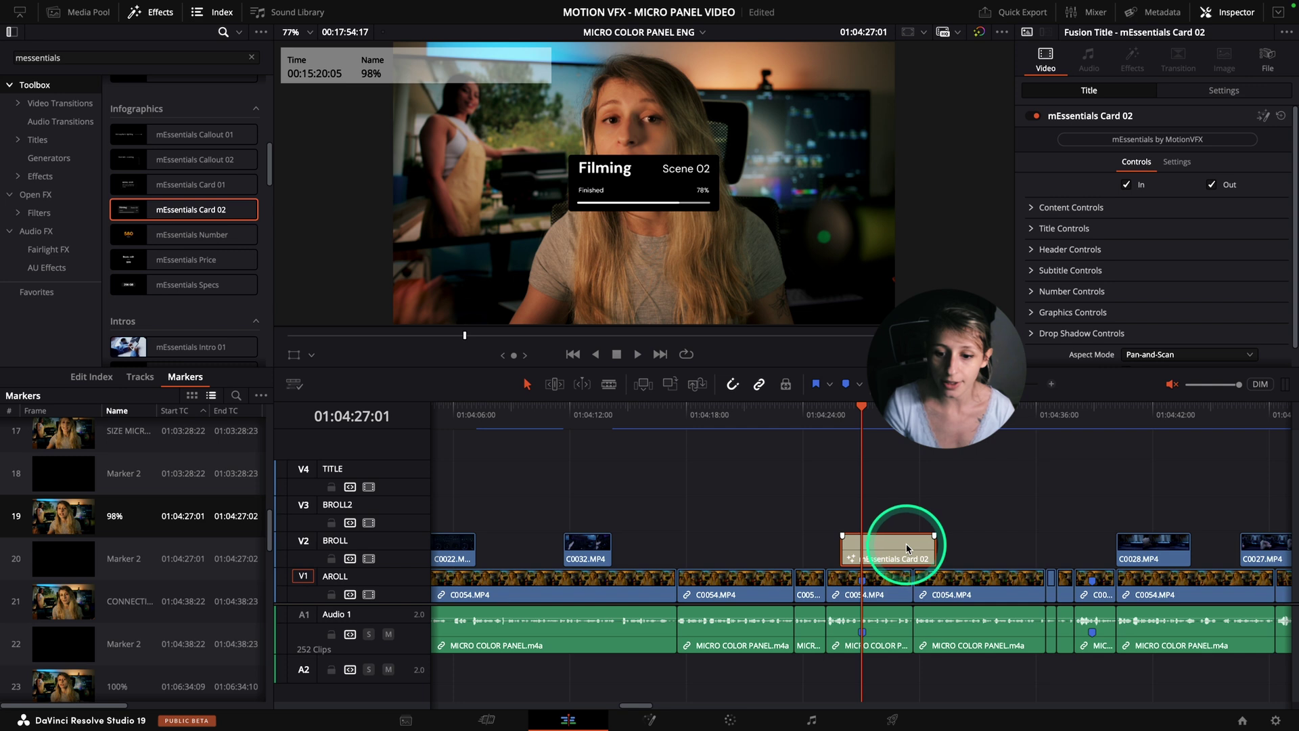
- Replace the Card 02 graphic's title text with Aspect
left_click(1031, 229)
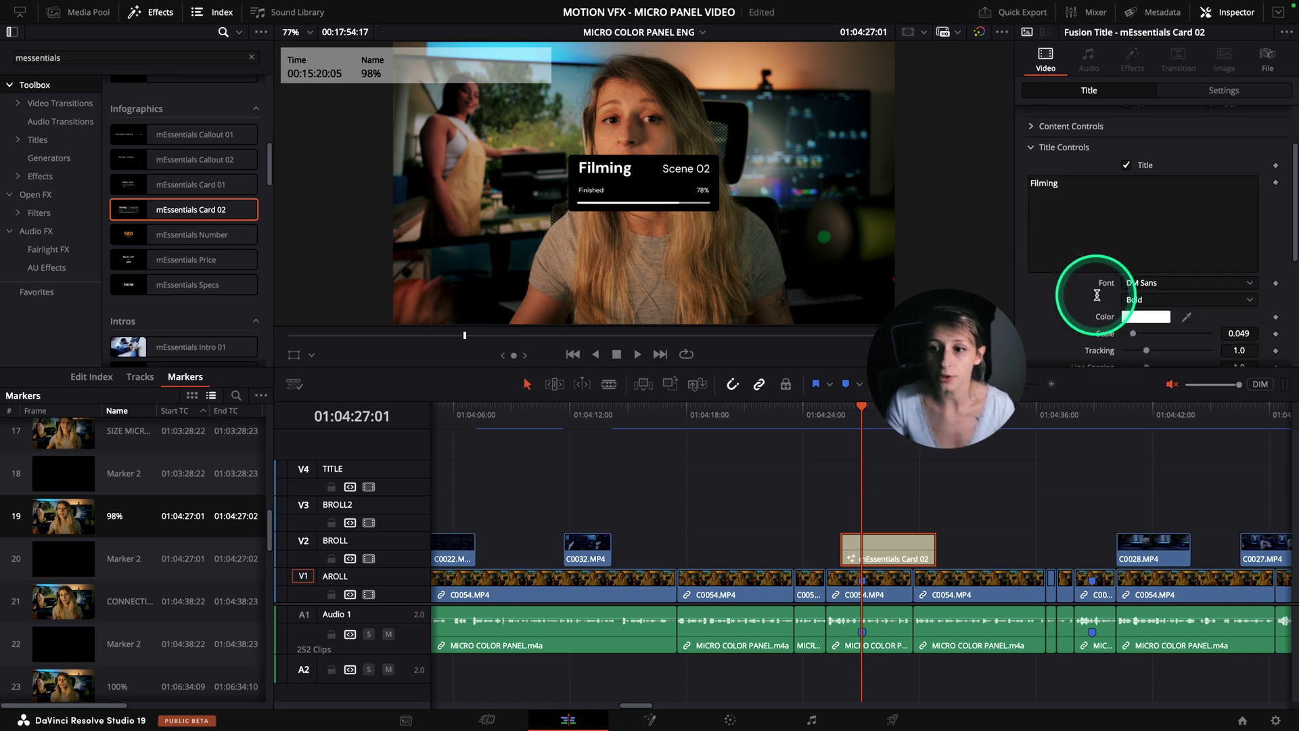
scroll(1091, 283, "down", 1)
double_click(1048, 226)
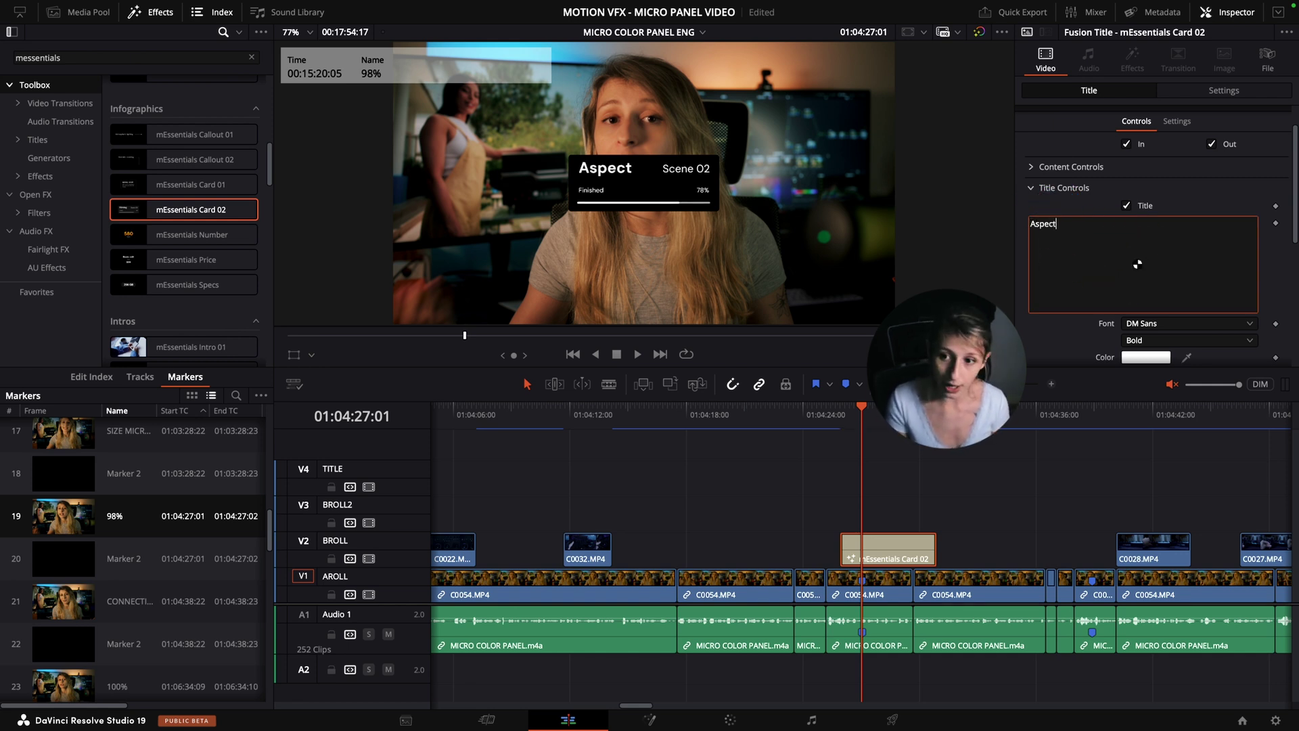
type("Aspect")
left_click(1049, 282)
- Replace the card's header text with #1
scroll(1051, 284, "down", 6)
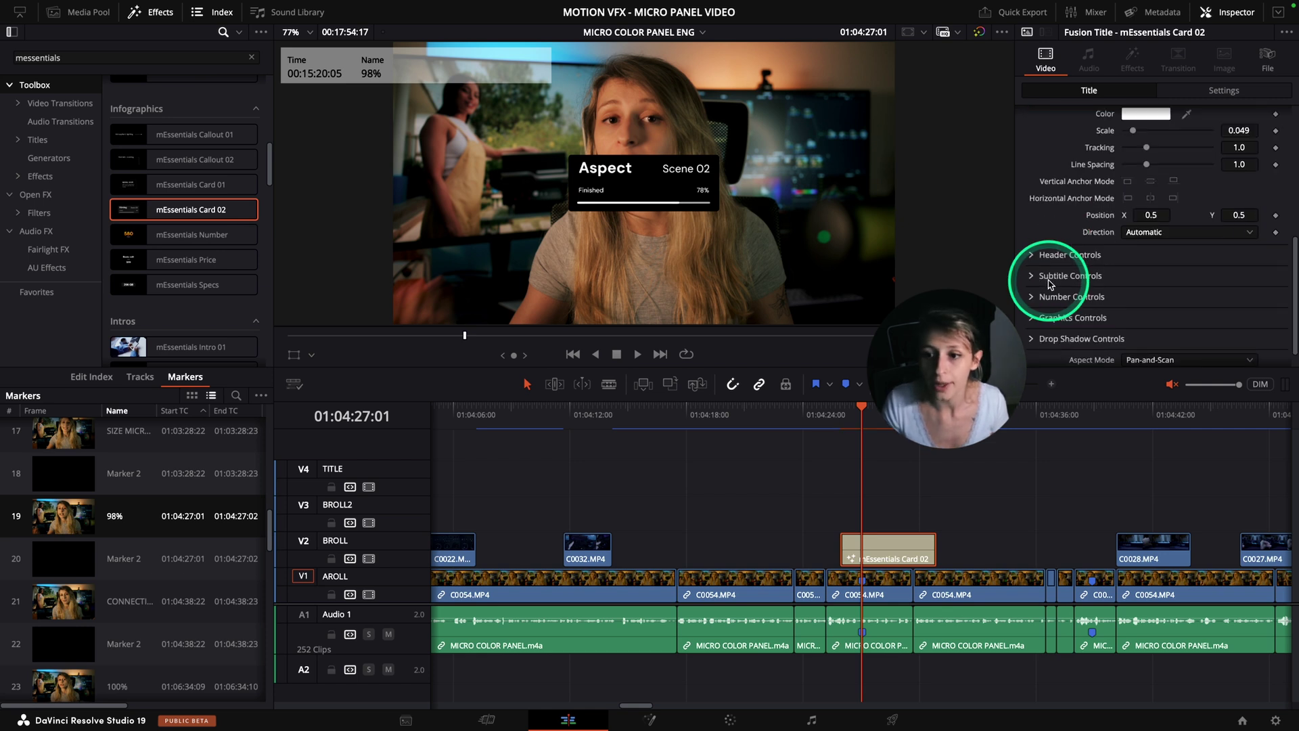
left_click(1059, 255)
scroll(1067, 241, "down", 2)
triple_click(1061, 215)
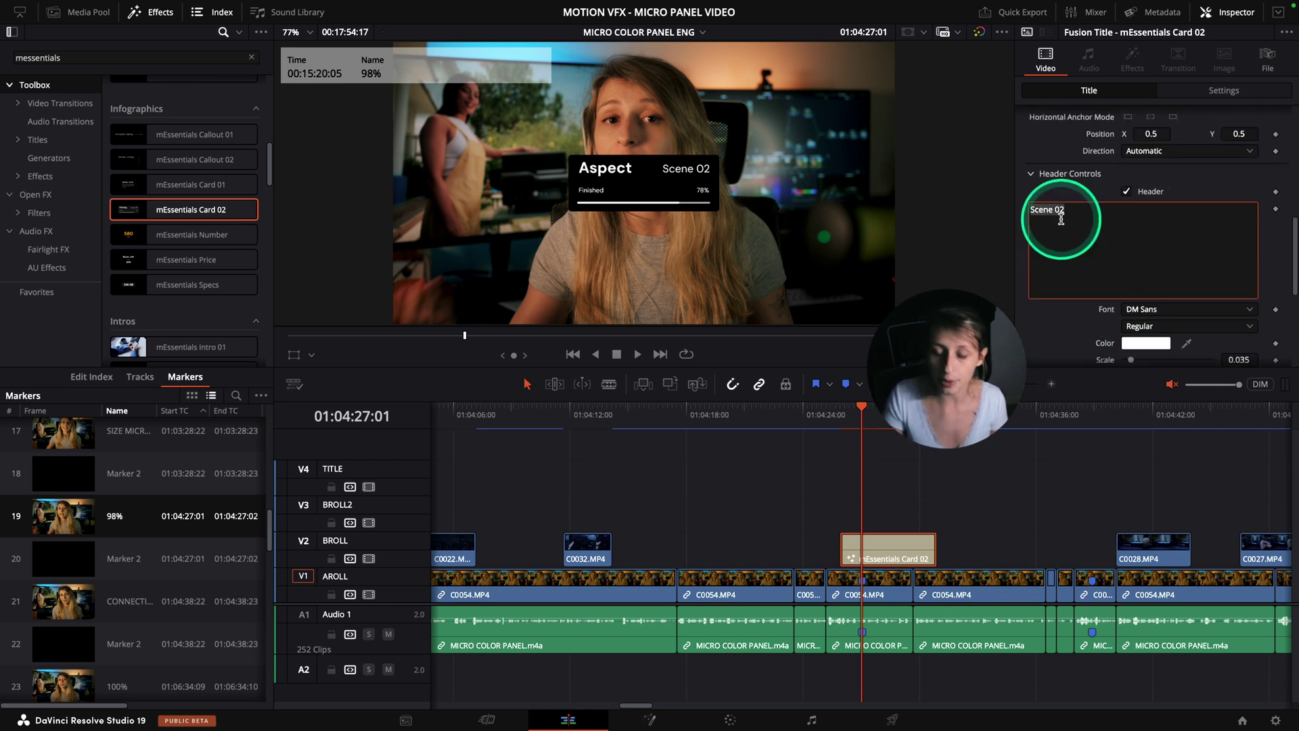
type("#")
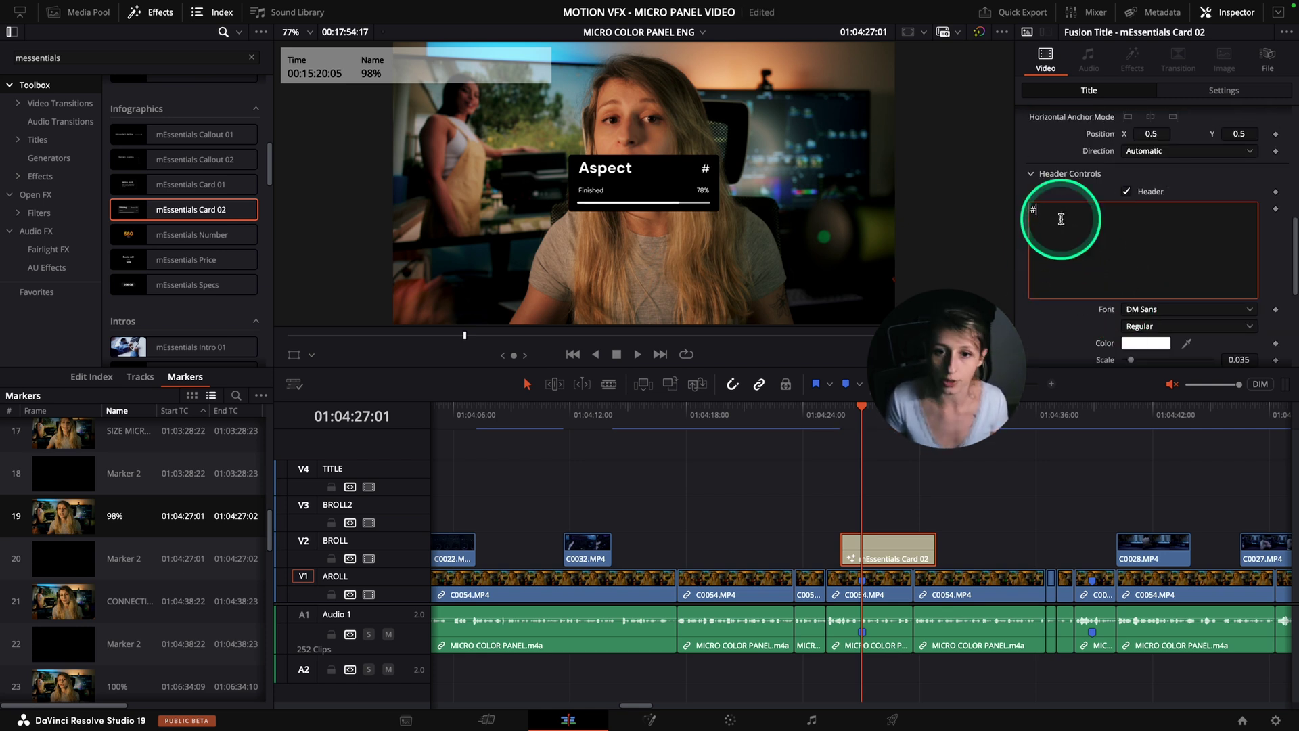
type("1")
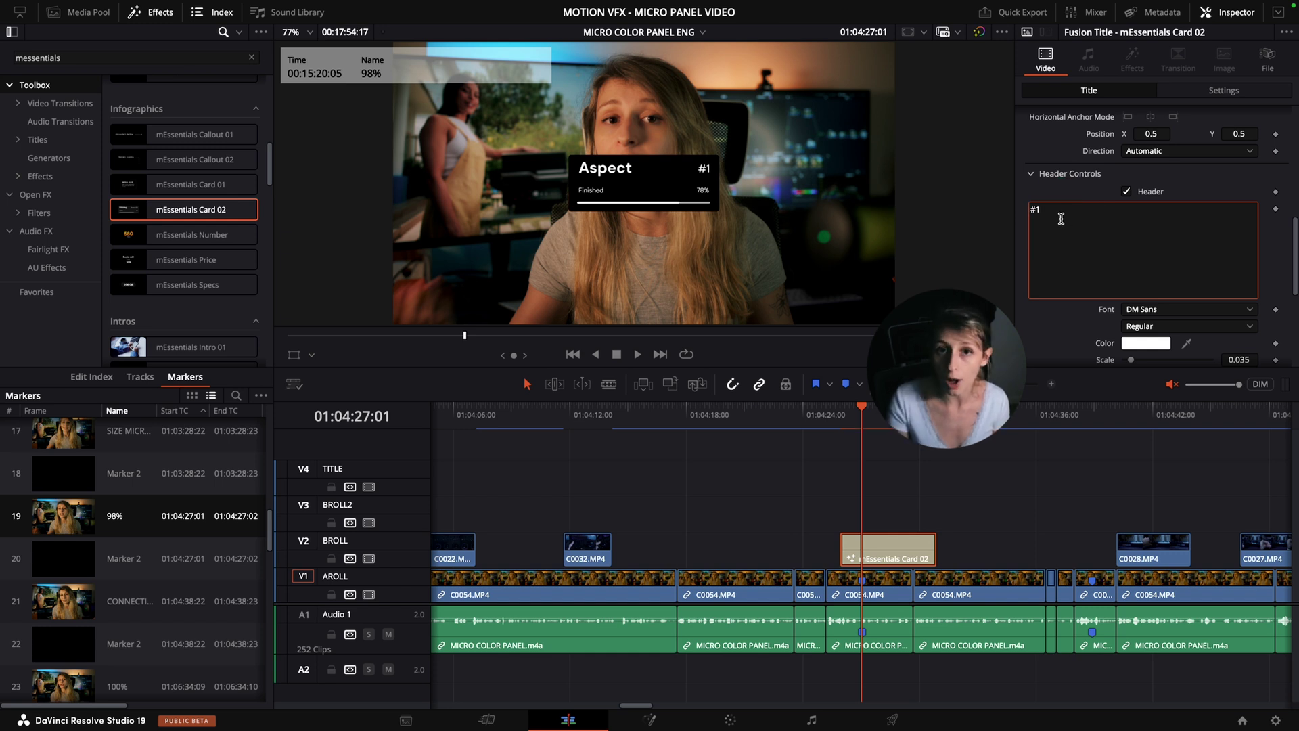
- Replace the card's subtitle text with Satisfaction
left_click(1035, 252)
left_click(1058, 266)
scroll(1067, 237, "down", 2)
triple_click(1053, 212)
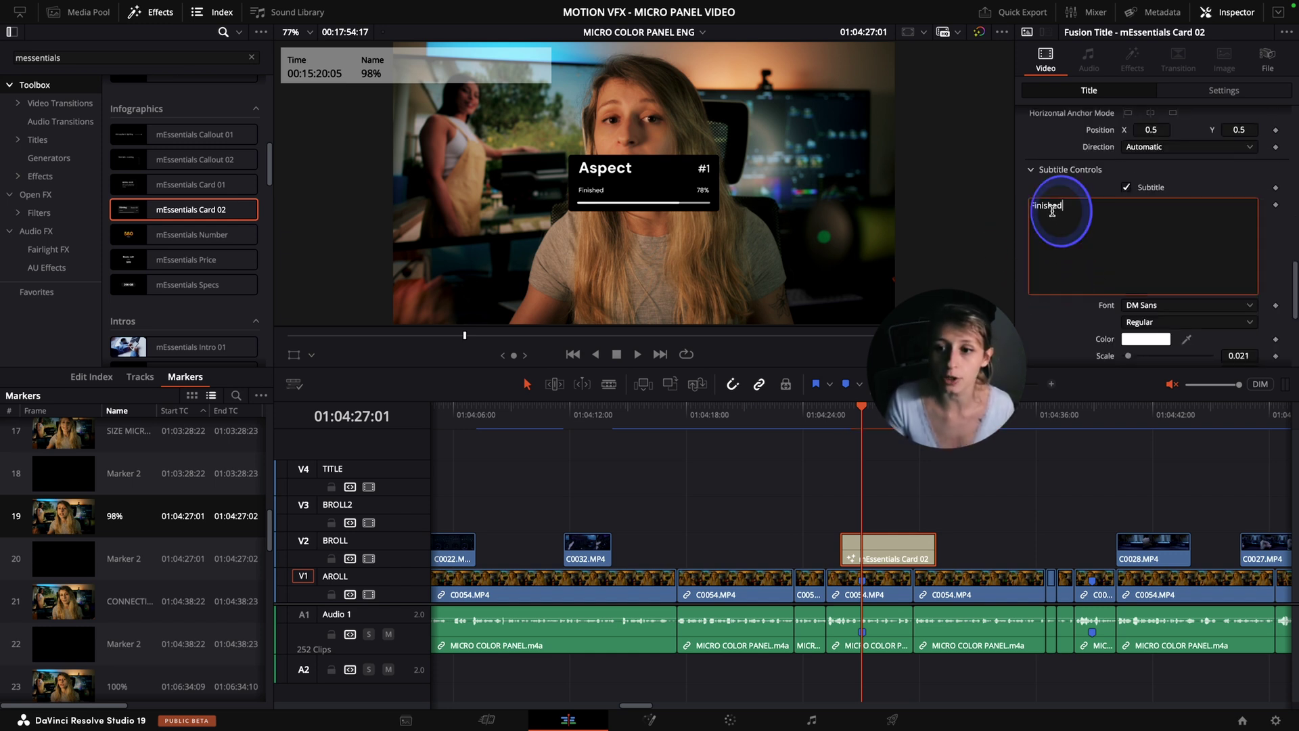
double_click(1053, 212)
type("Satisfaction")
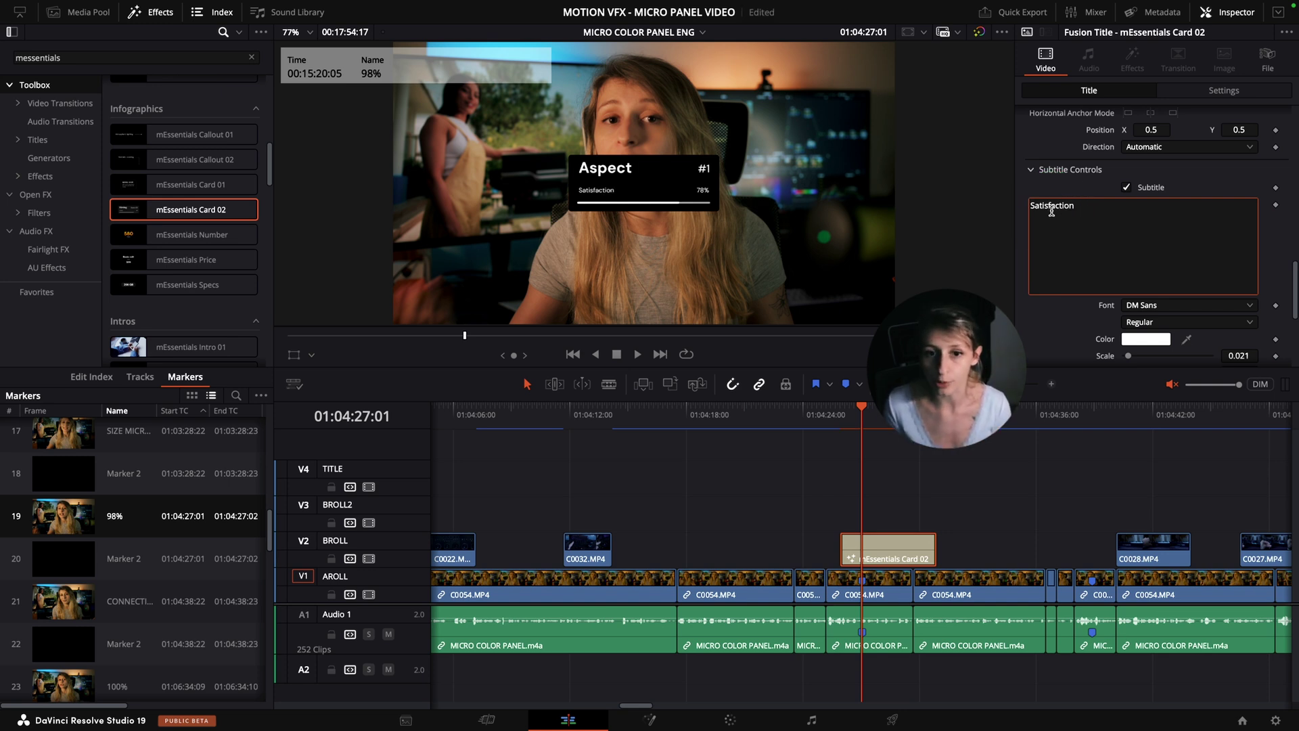
- Set the card's percentage number to 98
left_click(1038, 282)
scroll(1073, 284, "down", 4)
left_click(1236, 194)
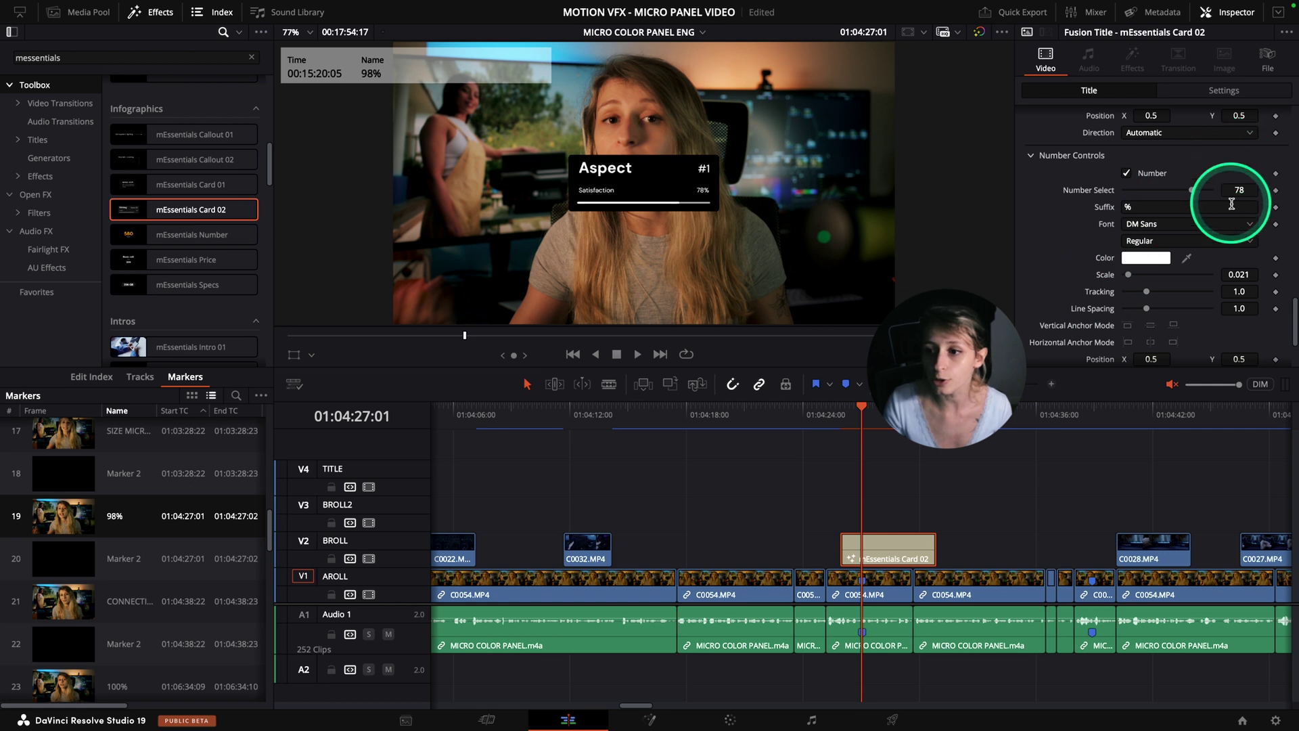
left_click(1245, 190)
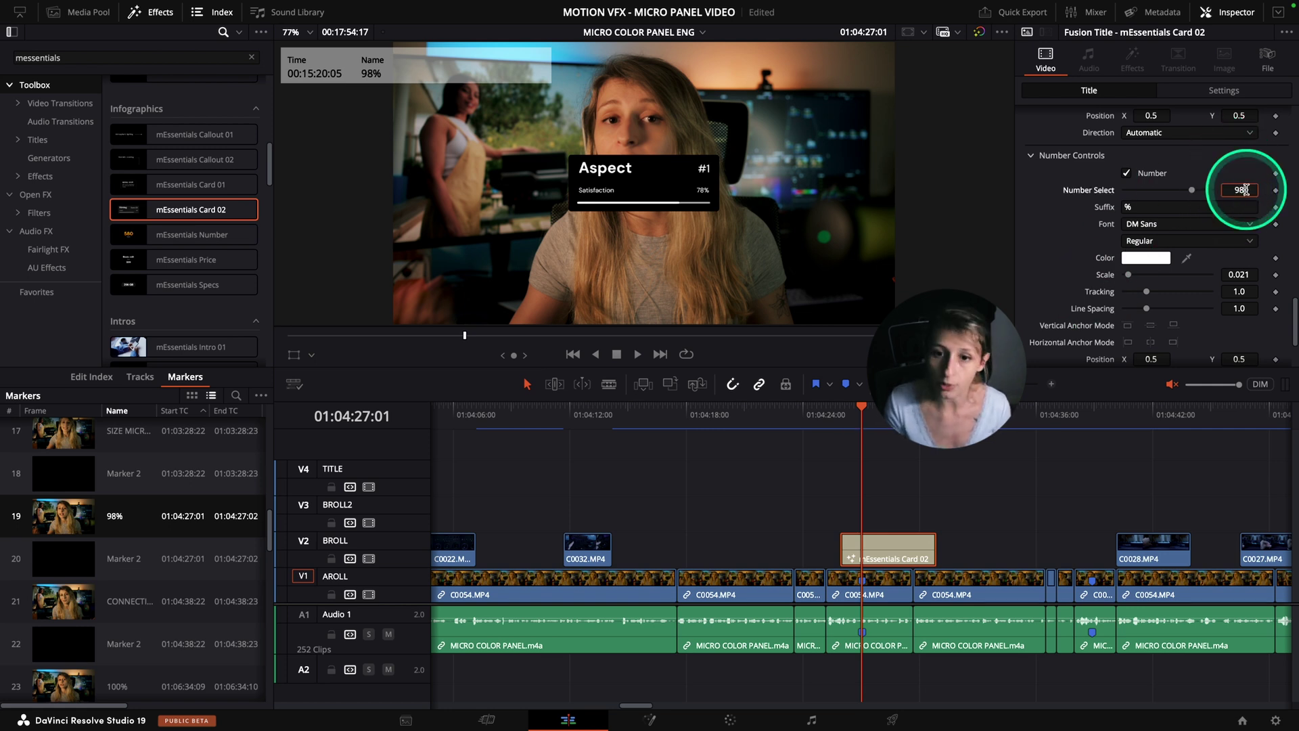
type("98")
key("Return")
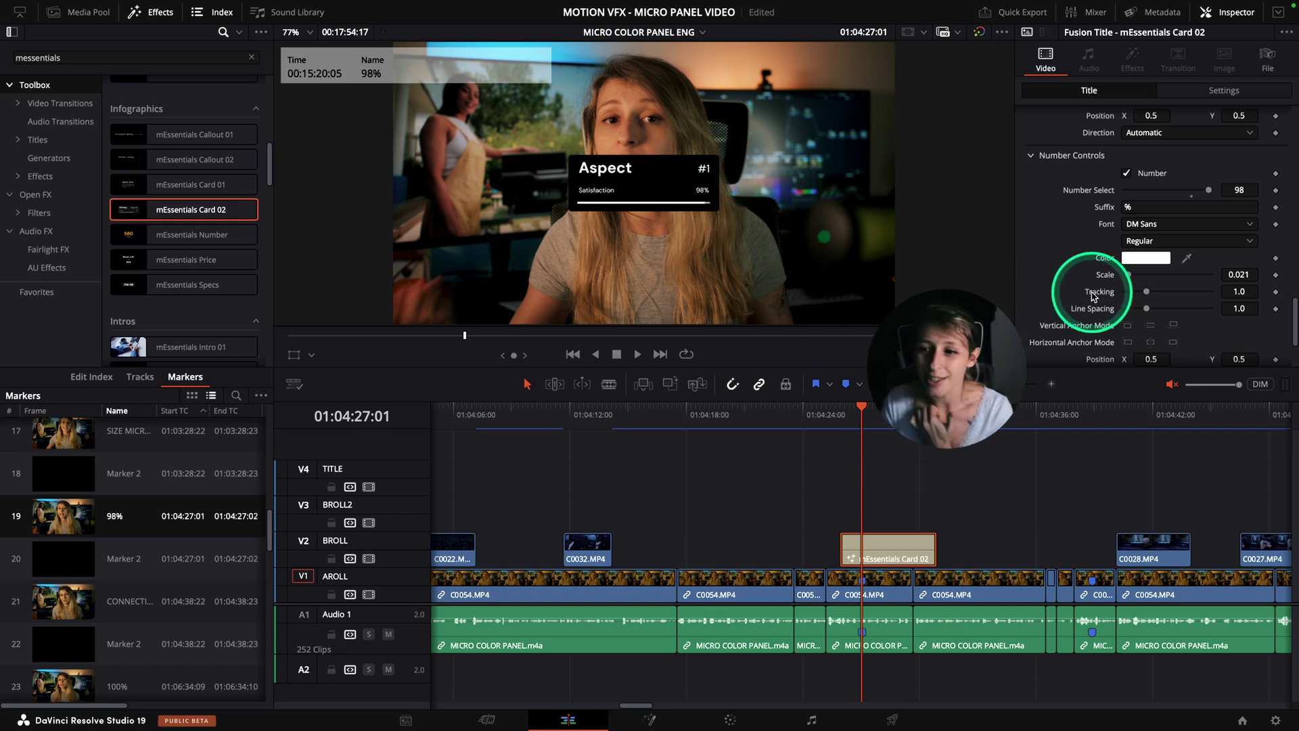
- Try switching the card's progress bar off and on, and review its bar and box settings
scroll(1048, 291, "down", 3)
scroll(1047, 291, "down", 1)
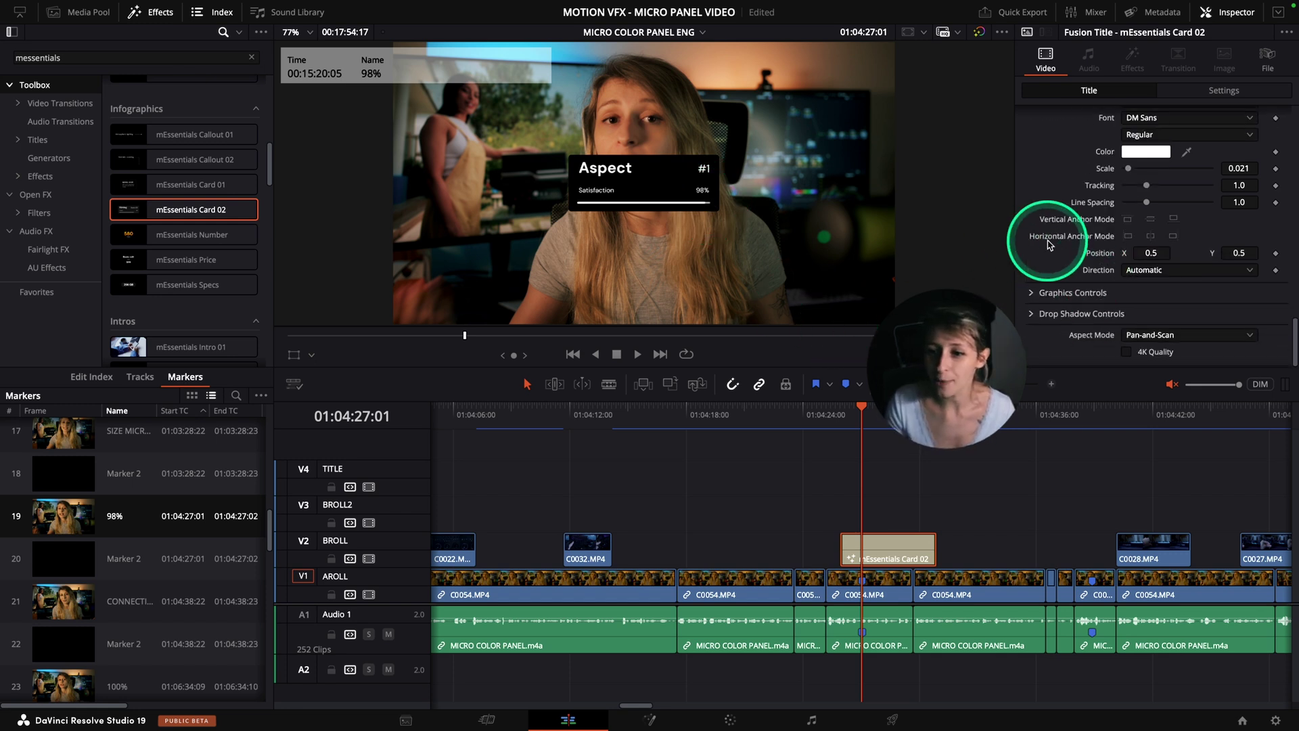
left_click(1030, 293)
scroll(1042, 291, "down", 4)
left_click(1126, 189)
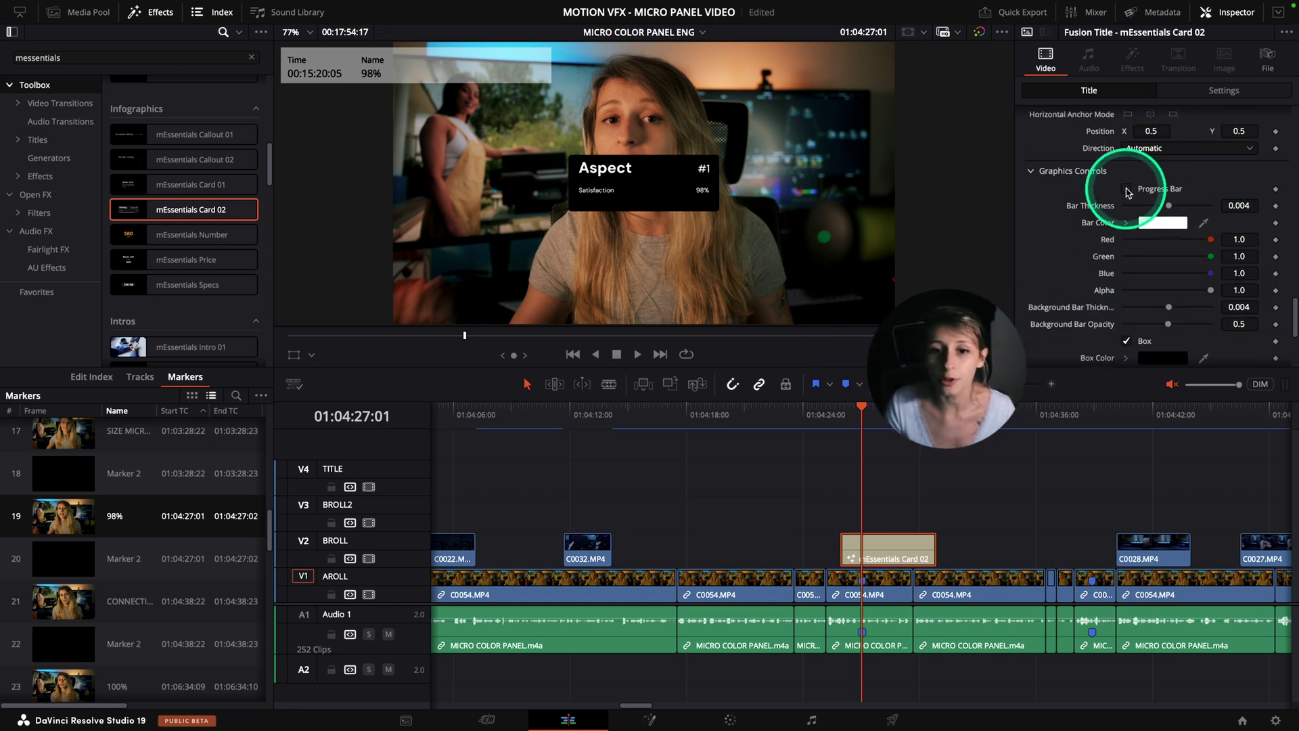
left_click(1127, 189)
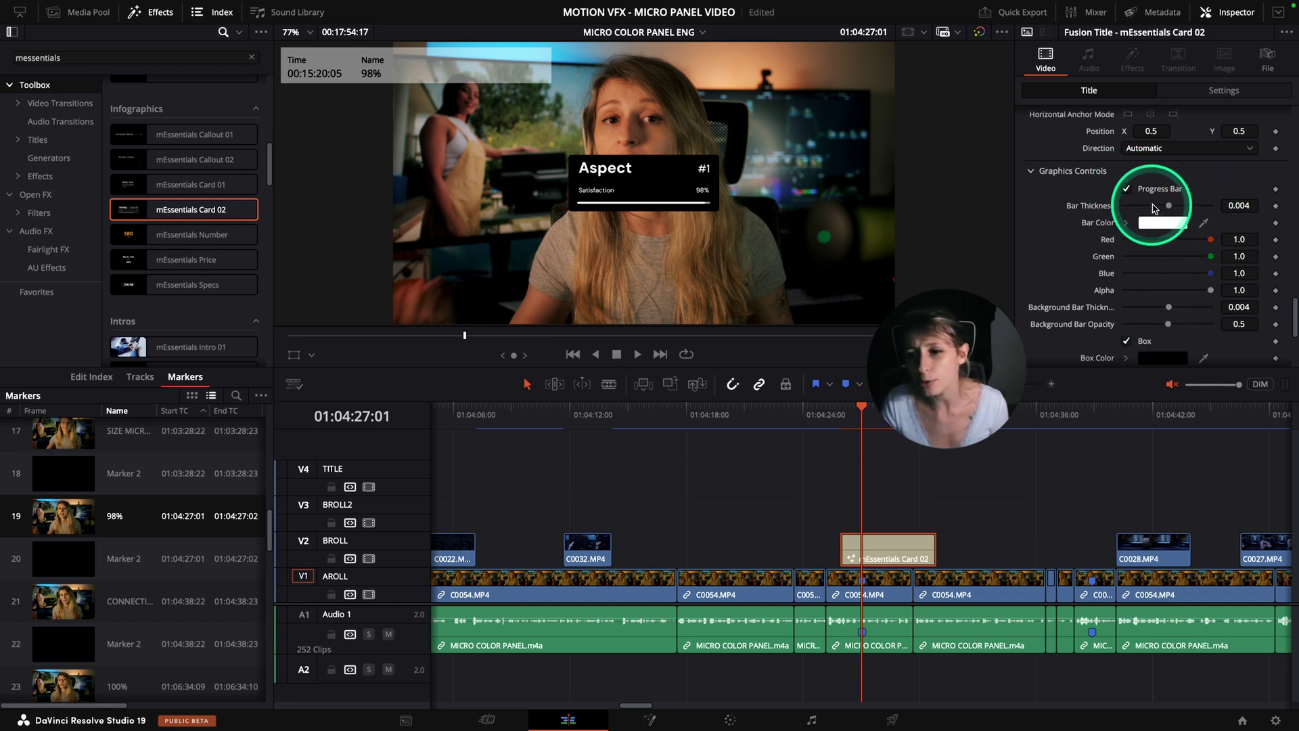
left_click_drag(1170, 207, 1169, 207)
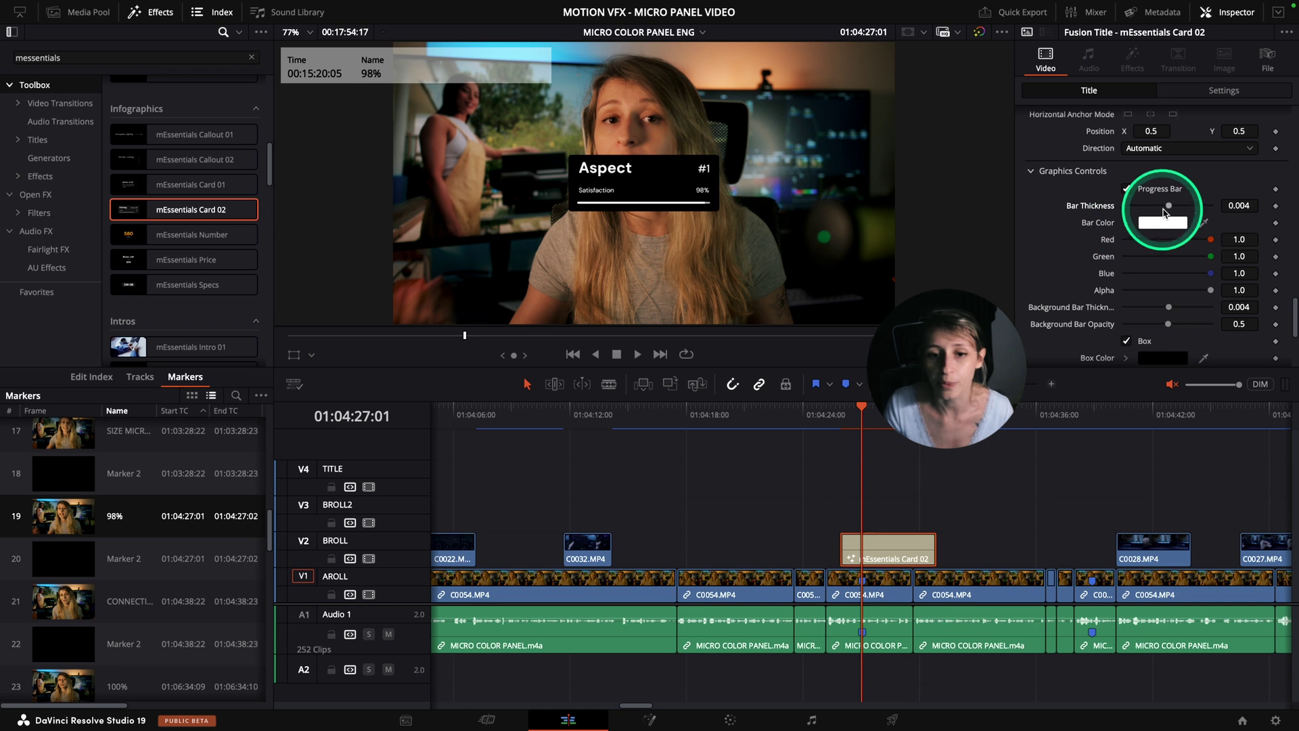
scroll(1057, 305, "down", 5)
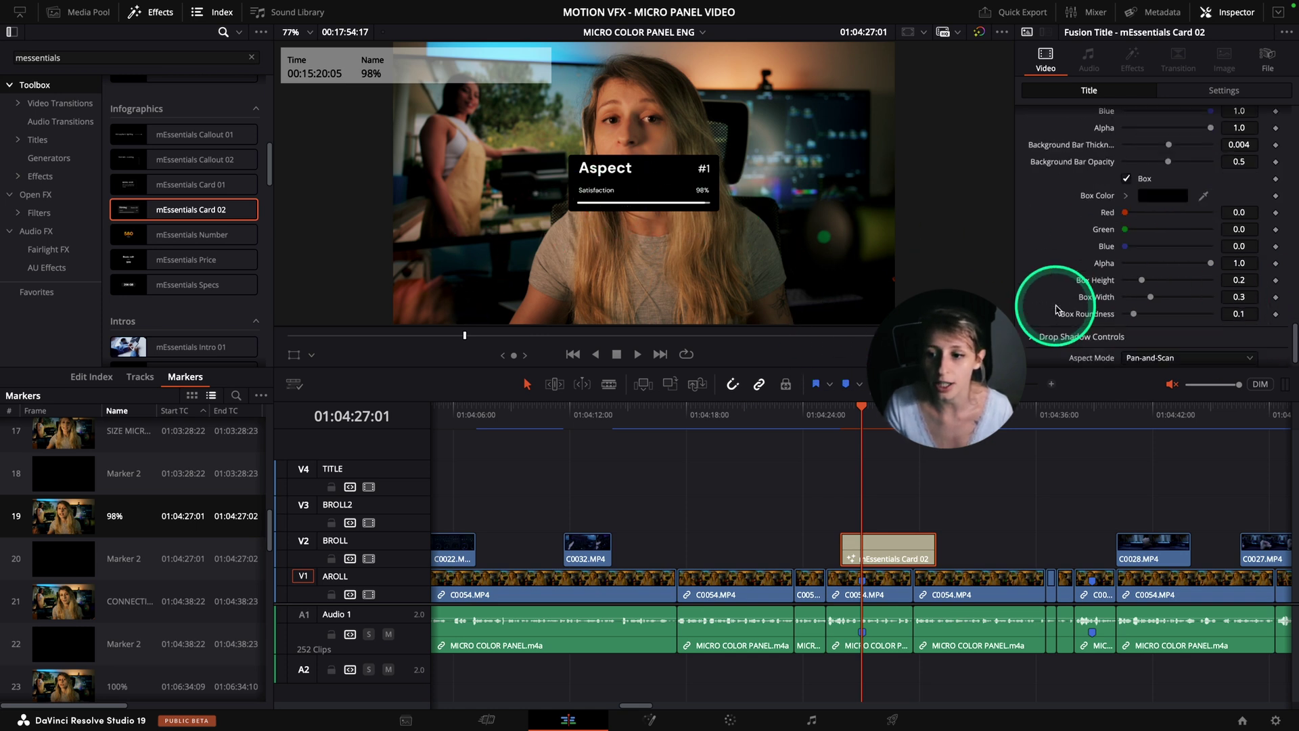
scroll(1052, 303, "up", 5)
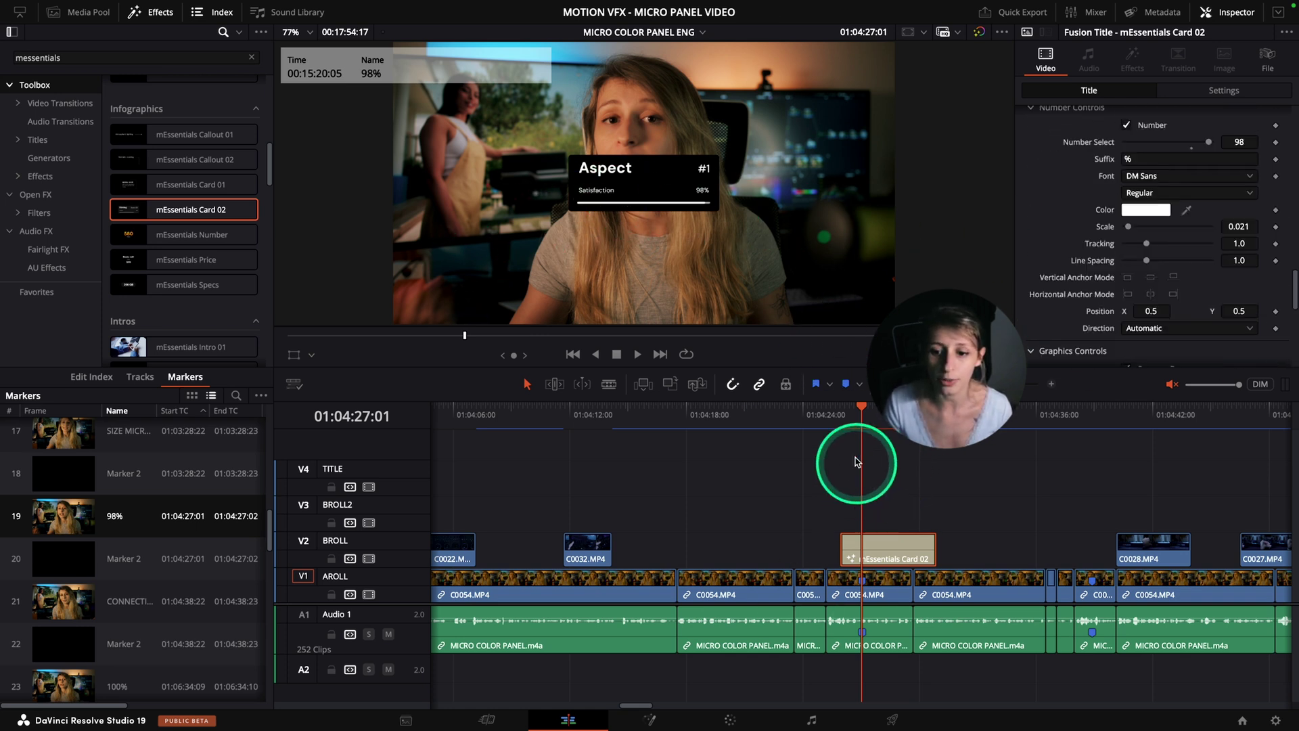
- Play the Aspect card back from its start to check the progress bar animation
key("Up")
key("space")
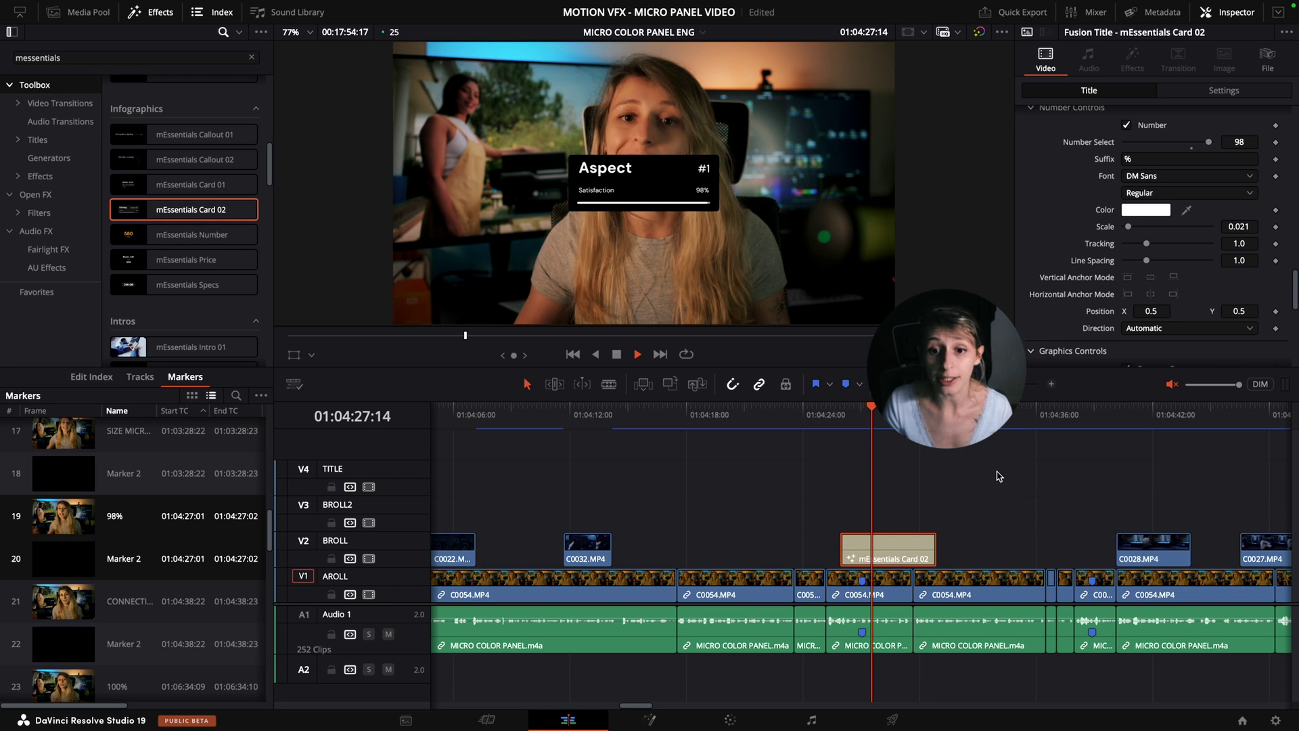
left_click(879, 479)
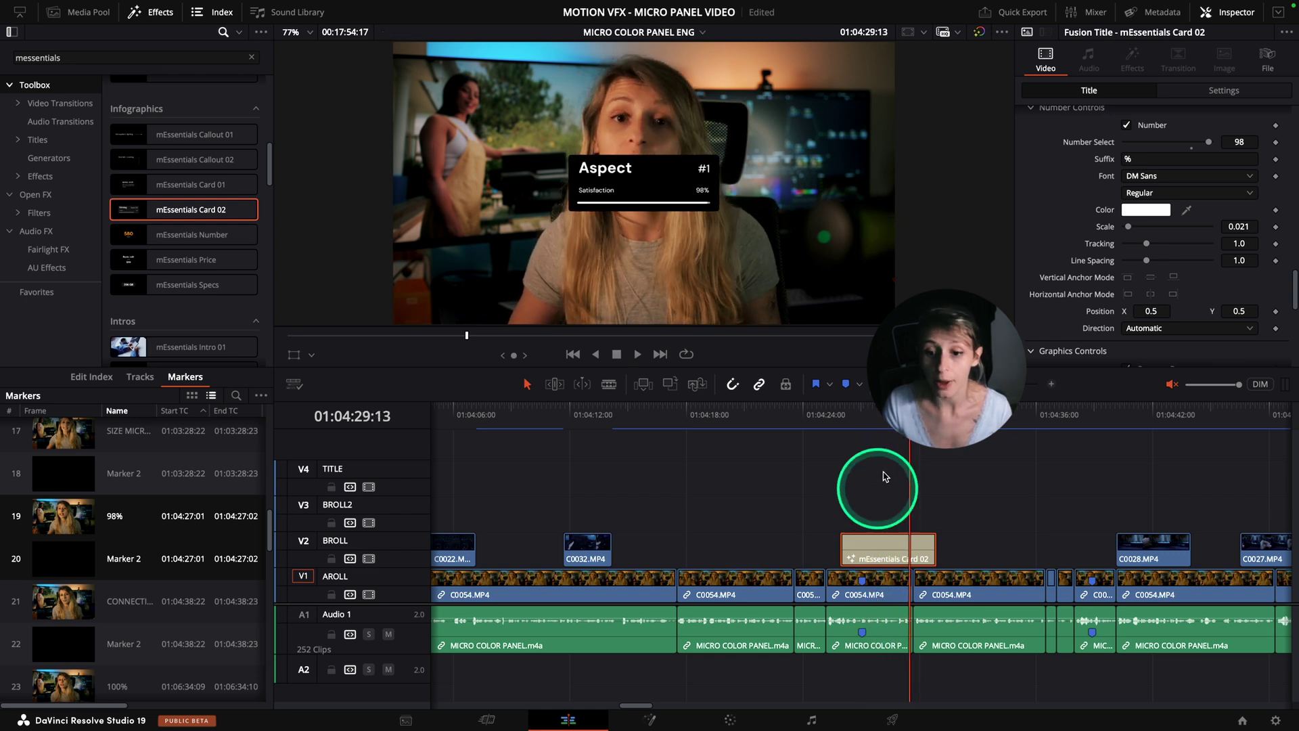
- Set the Aspect card's content position to X 0.524 and Y 0.248, and play it back from just before its start
left_click(852, 415)
scroll(1099, 176, "down", 4)
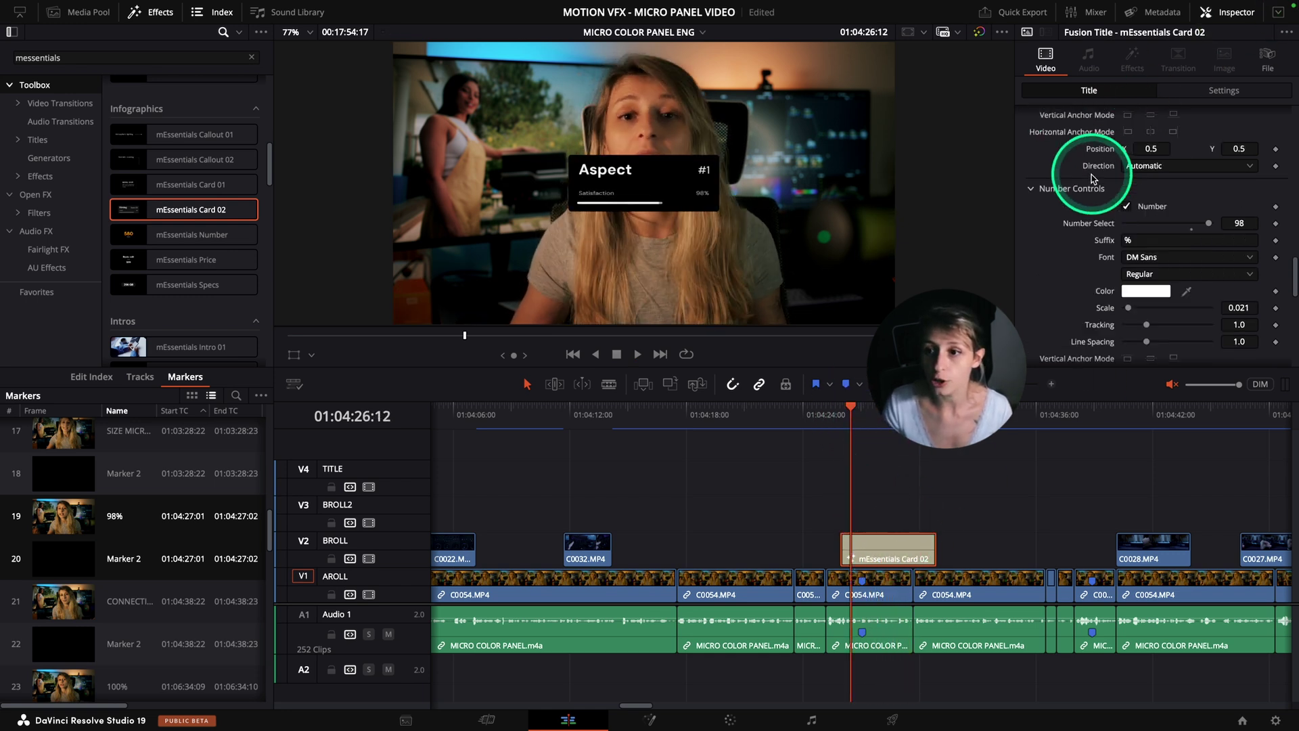
scroll(1098, 196, "up", 5)
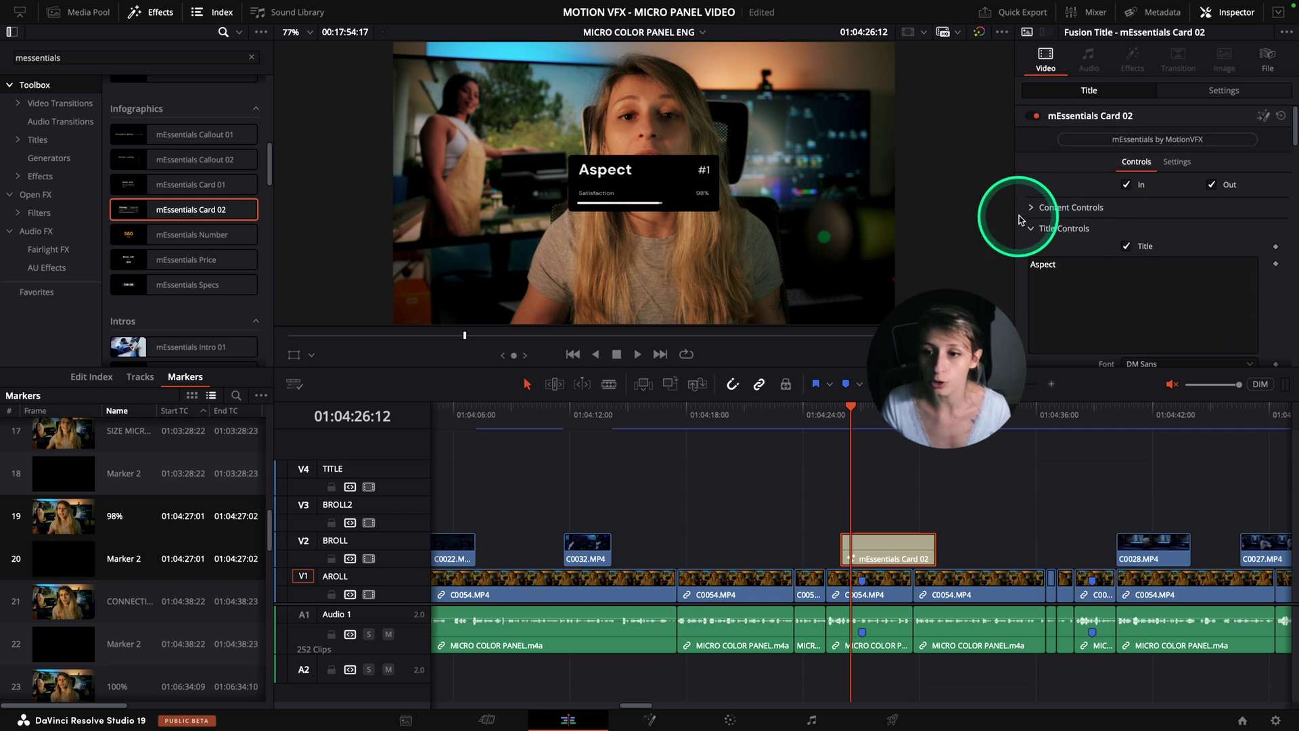
left_click(1040, 209)
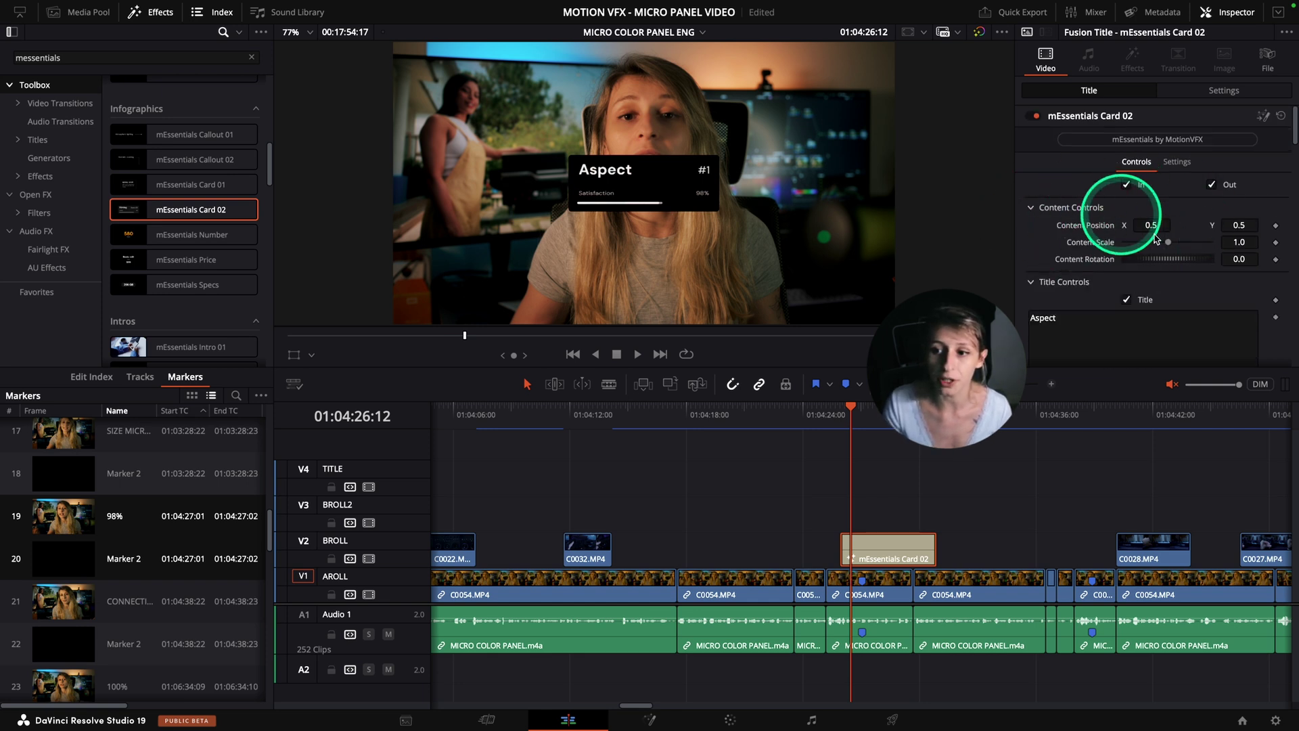
mouse_move(1225, 223)
left_mouse_down()
mouse_move(1049, 243)
mouse_move(1218, 227)
mouse_move(1157, 225)
mouse_move(1169, 226)
left_mouse_up()
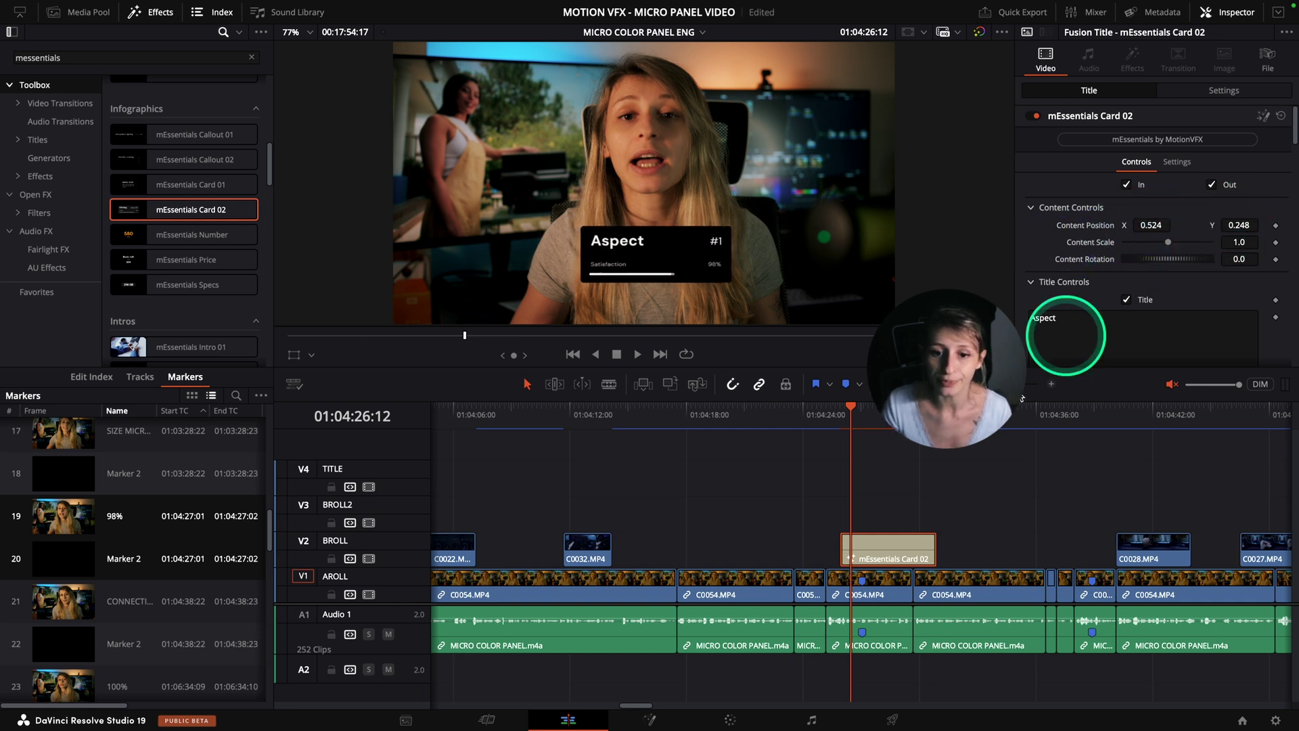
left_click(827, 416)
key("space")
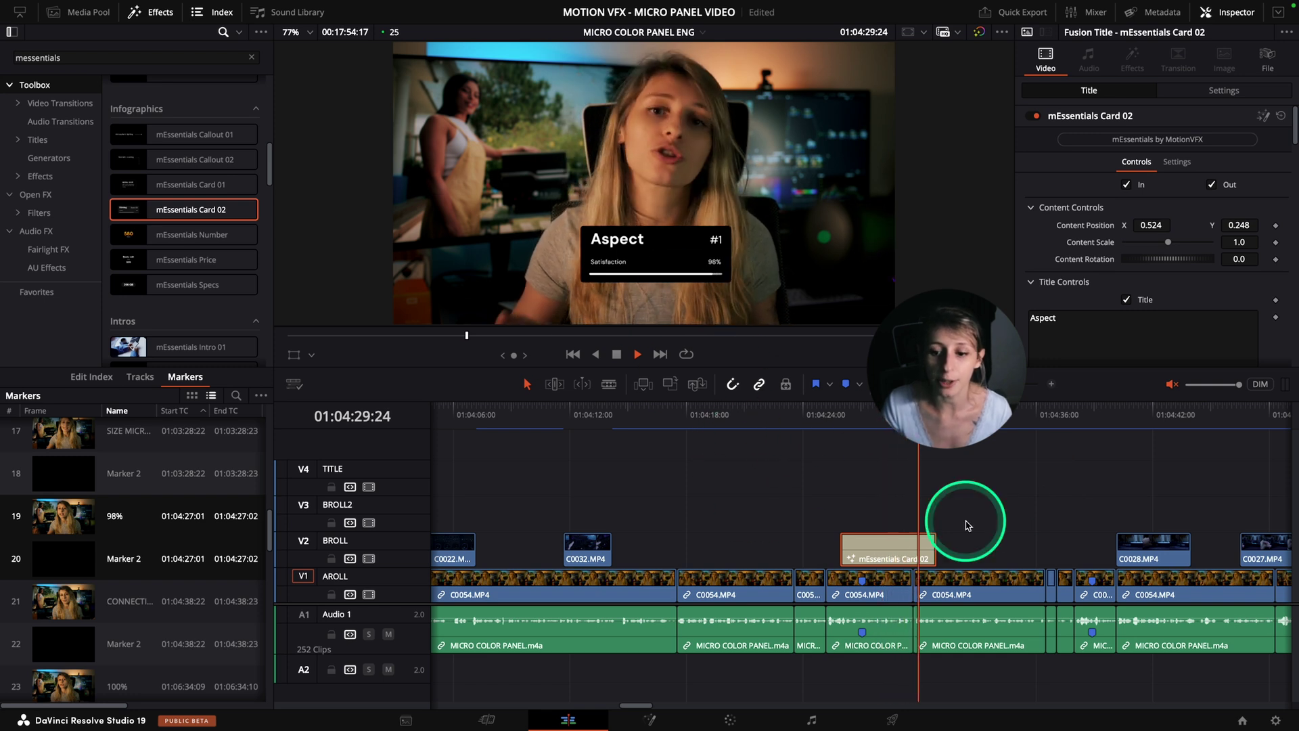
key("space")
- Go to the INSTAGRAM HANDLE marker at 01:00:39:22 and search the effects library for mtuber
scroll(151, 634, "down", 3)
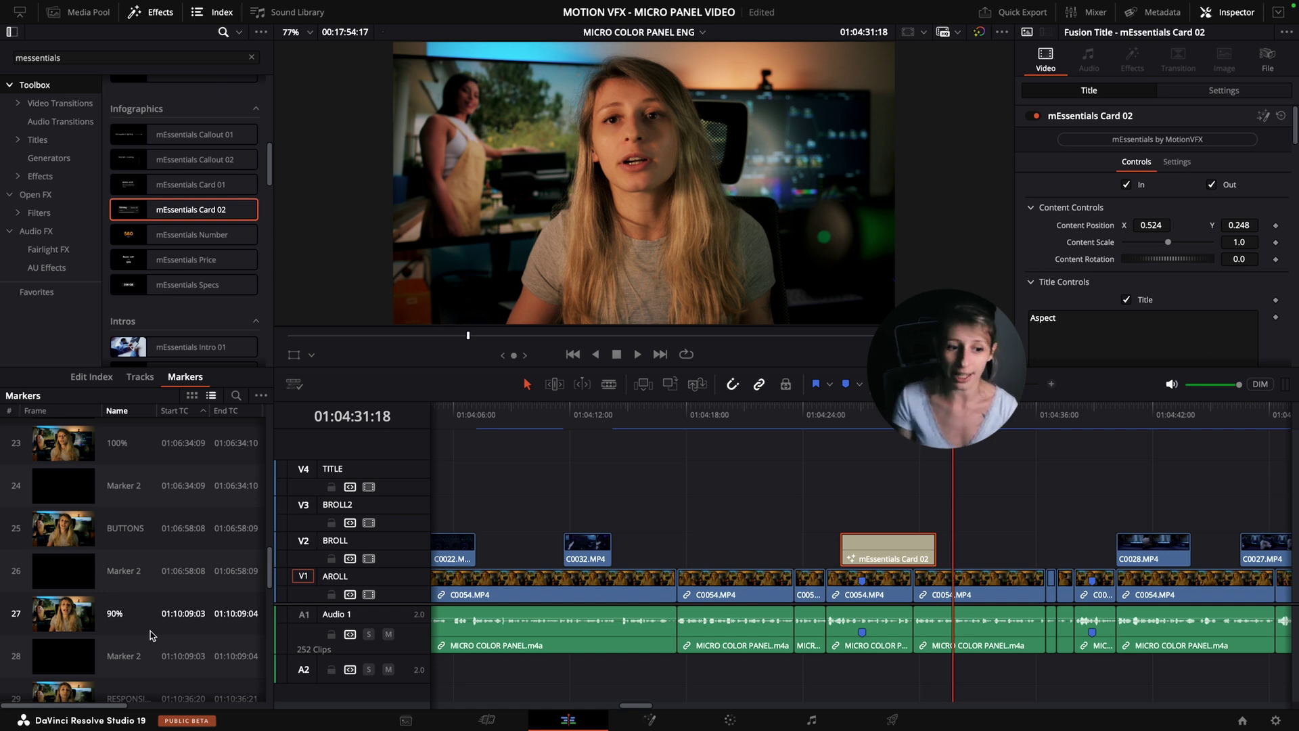
scroll(155, 629, "up", 15)
left_click(232, 526)
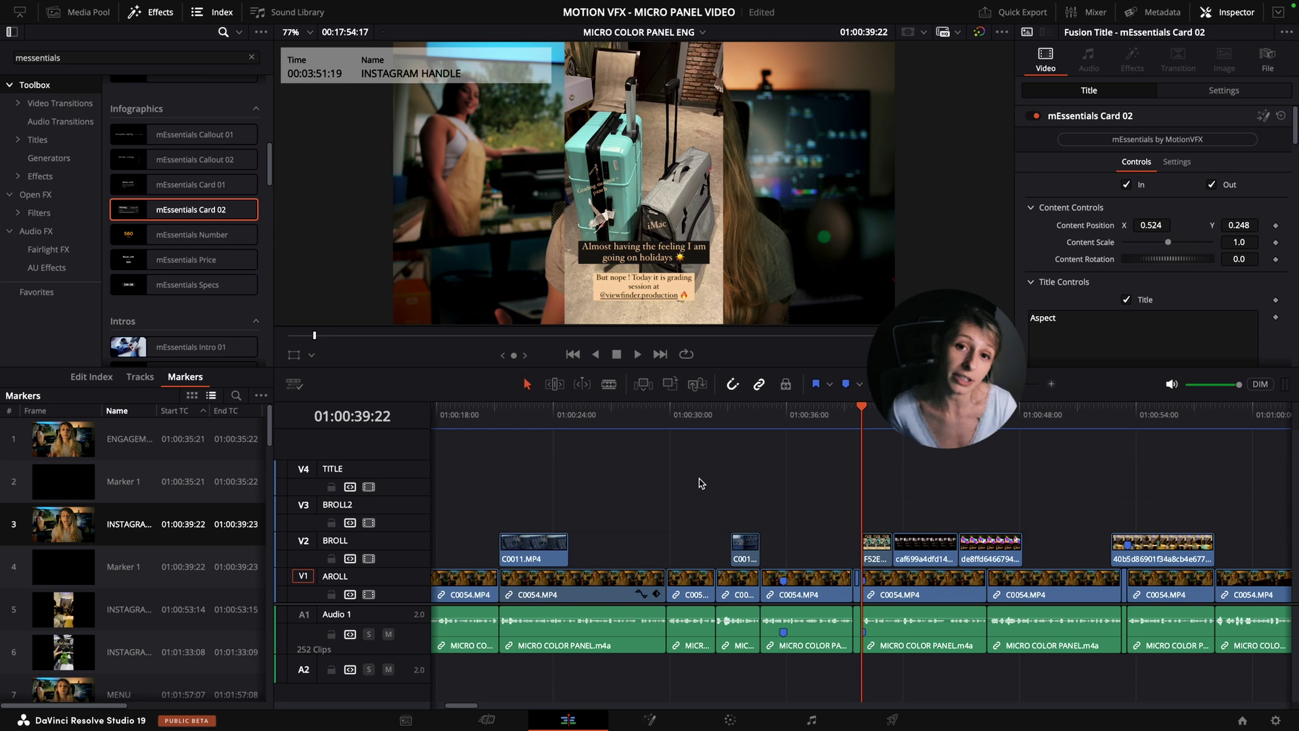
left_click(62, 59)
double_click(107, 61)
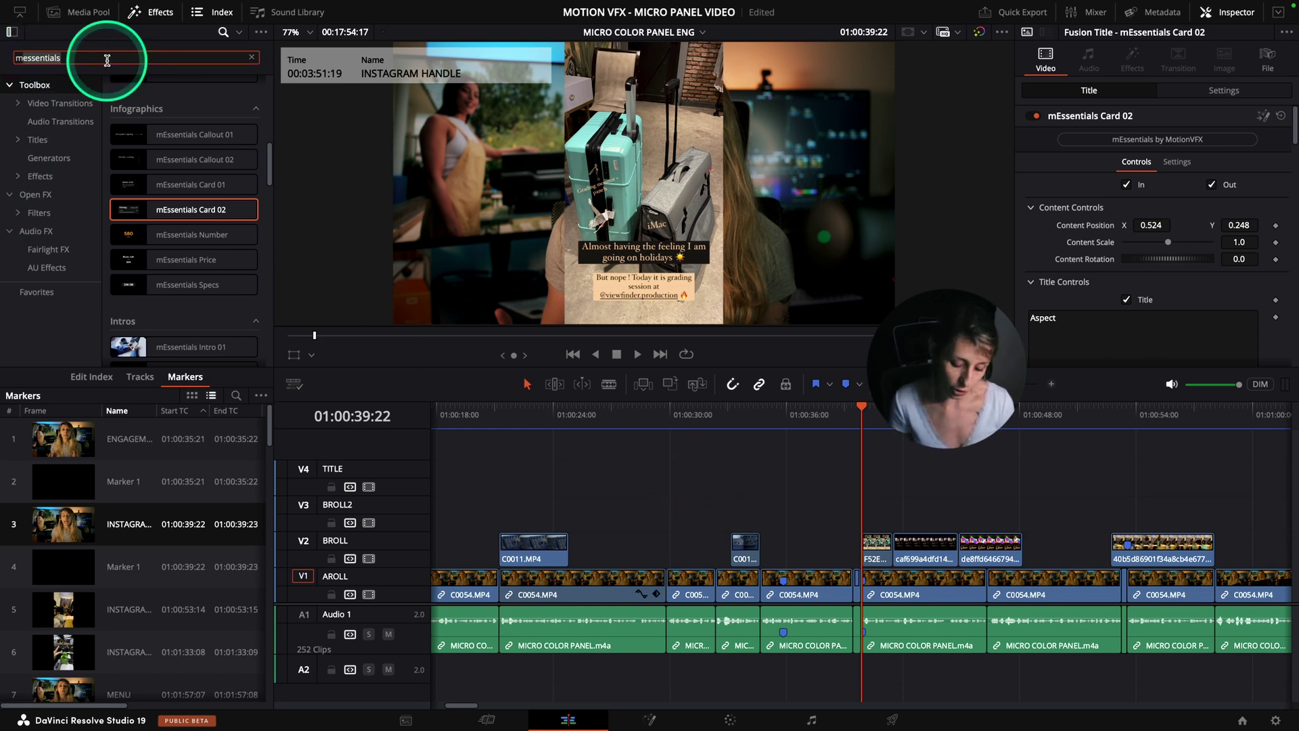
type("mtuber")
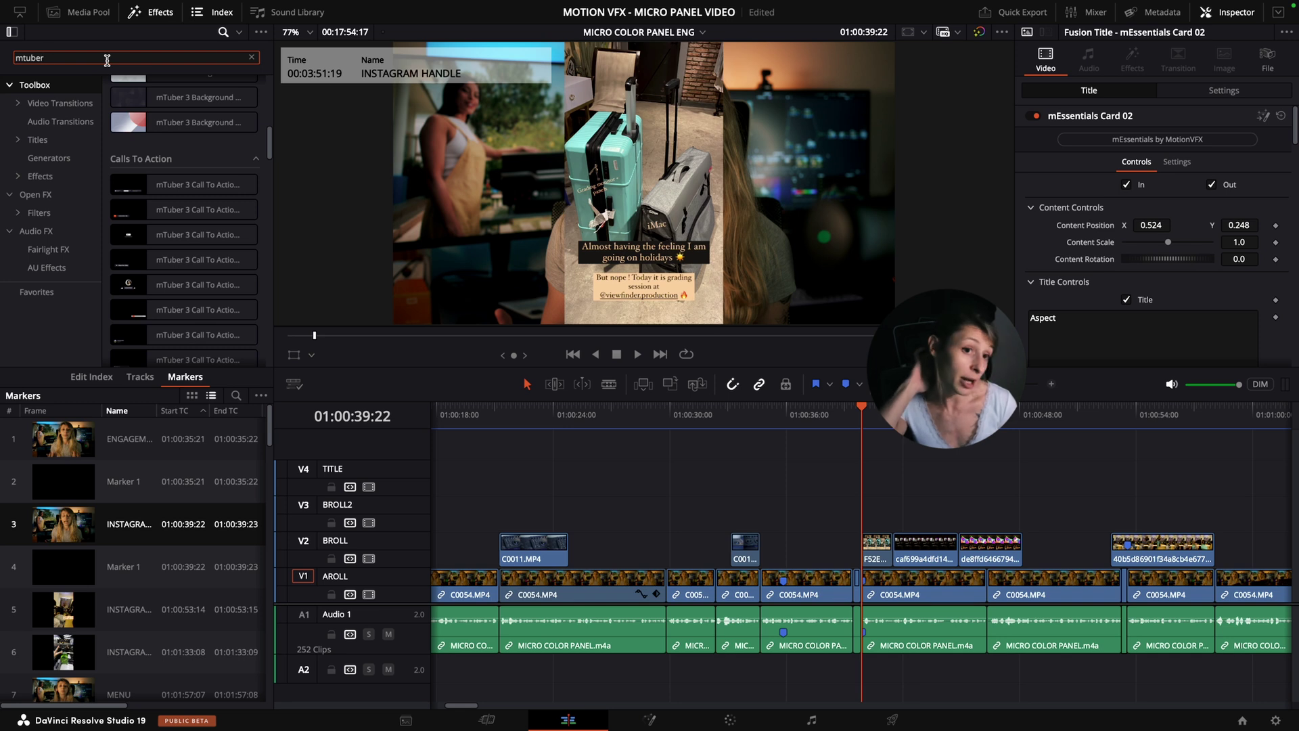
- Find the fifth mTuber 3 Social Media title and place it on the BROLL2 track at the INSTAGRAM HANDLE marker
scroll(174, 169, "up", 5)
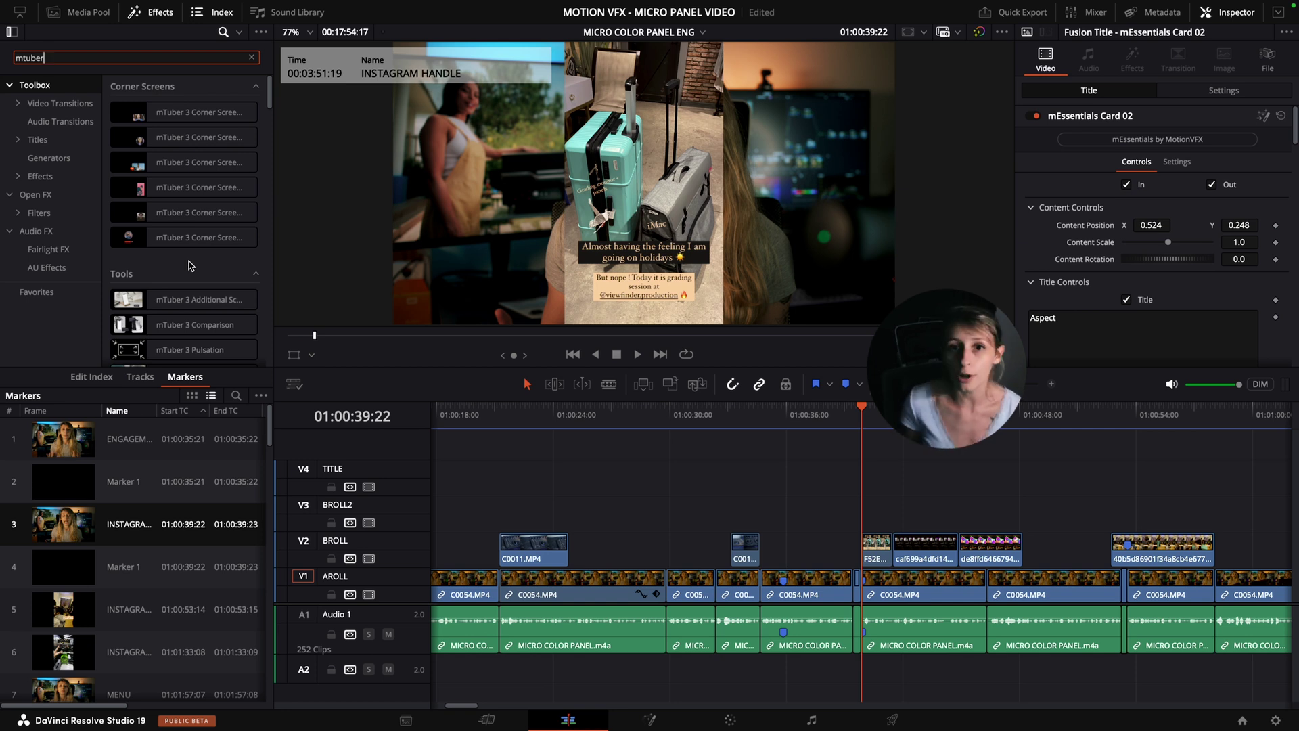
scroll(189, 265, "down", 3)
left_click(179, 364)
scroll(169, 250, "down", 2)
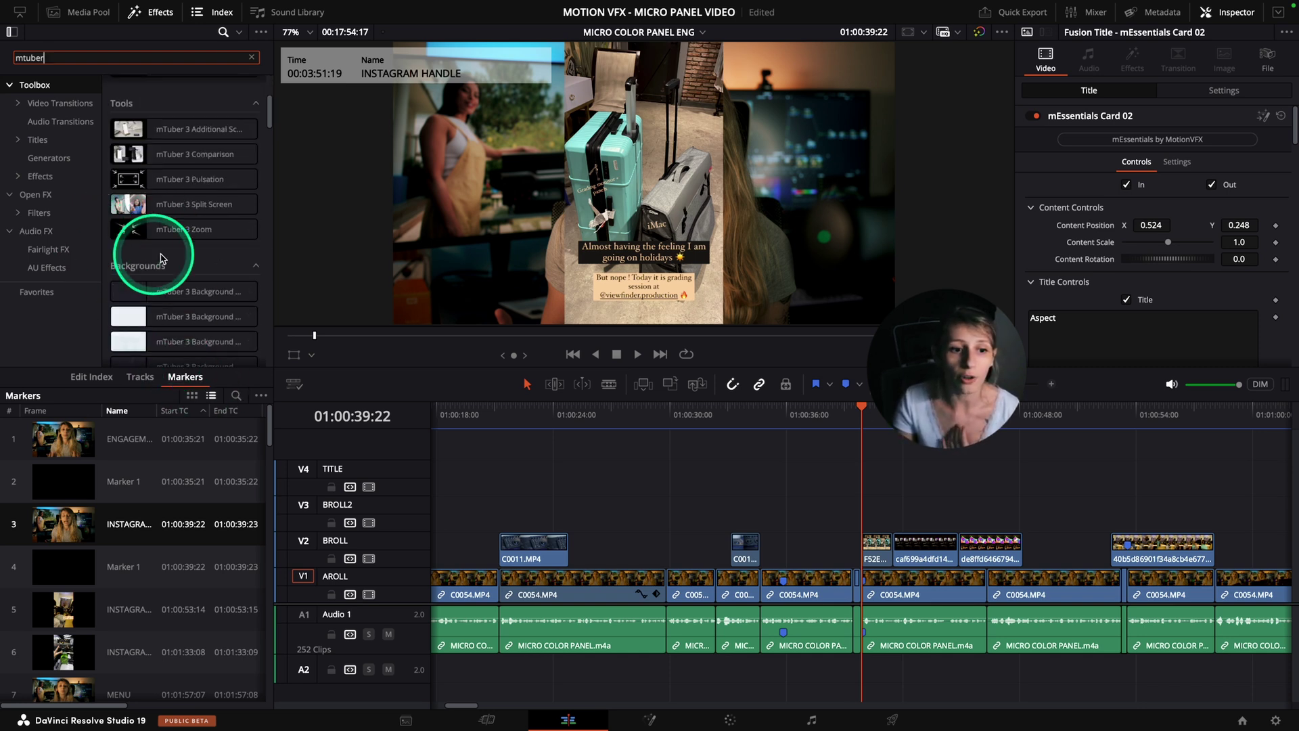
scroll(197, 275, "down", 5)
scroll(196, 334, "down", 3)
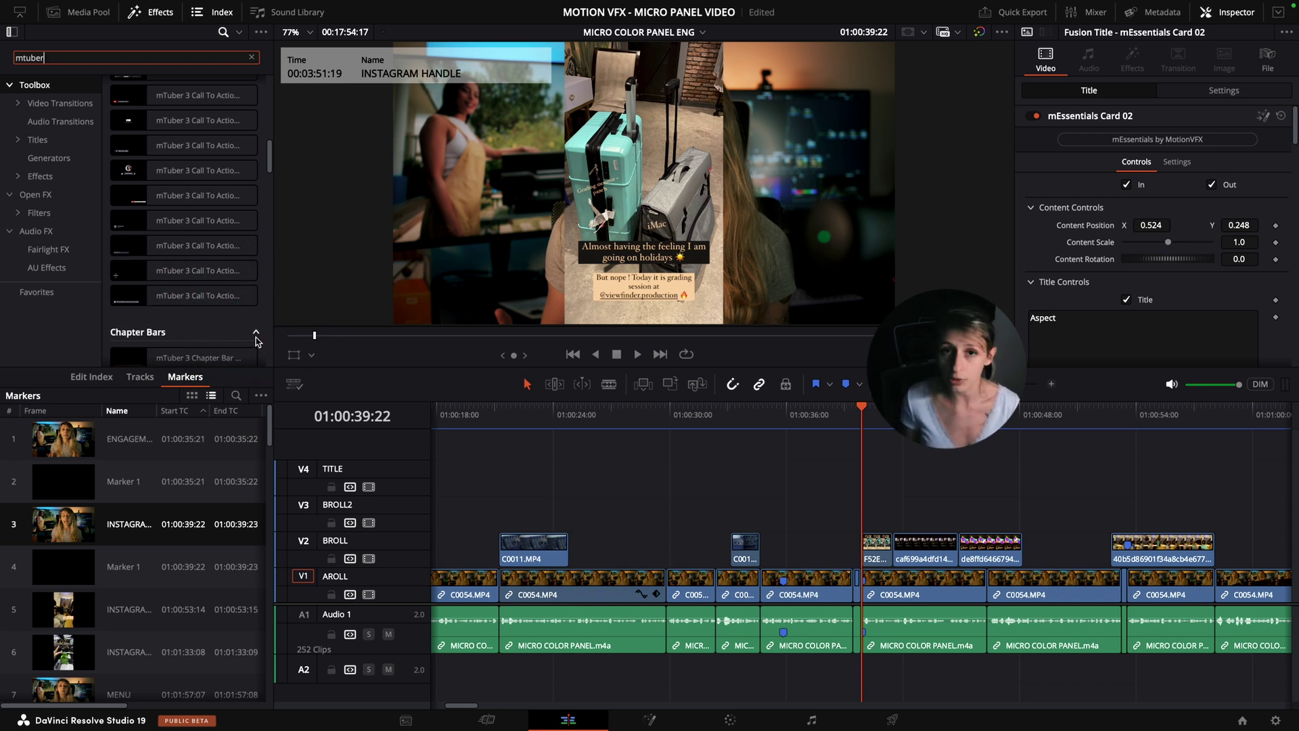
scroll(256, 340, "down", 10)
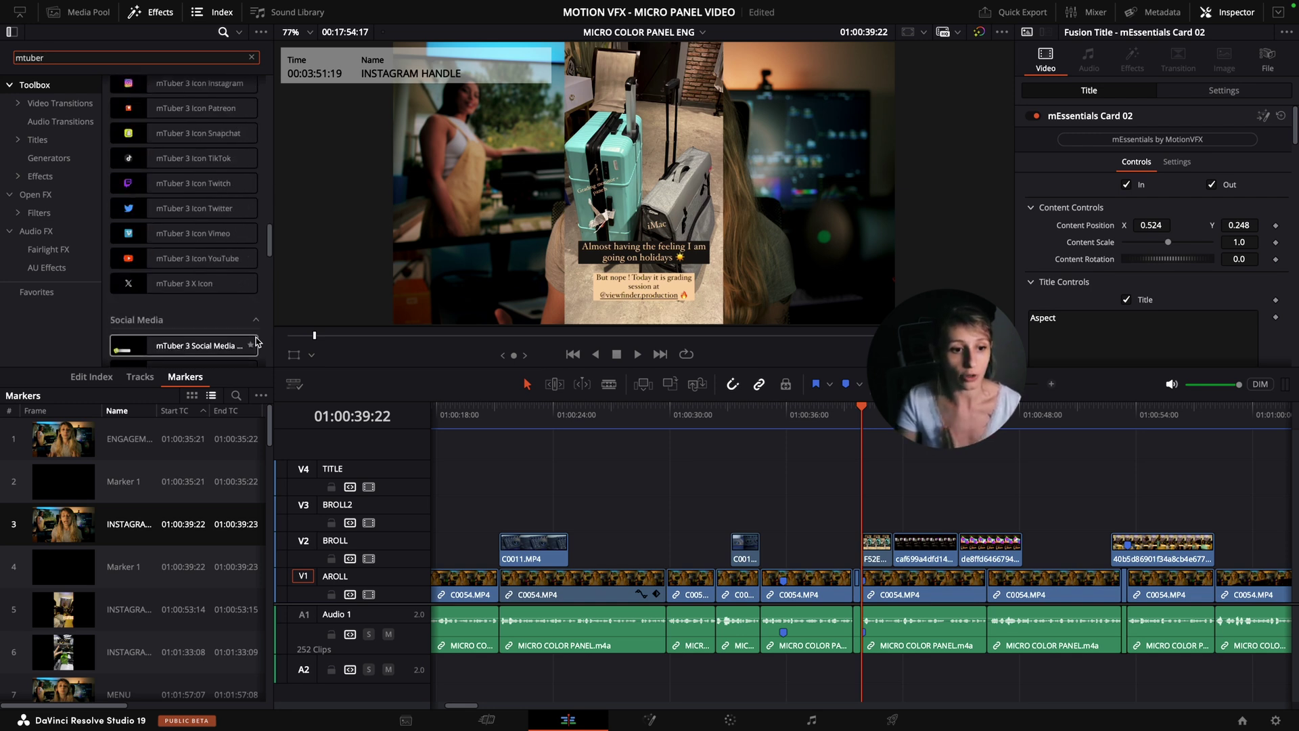
scroll(227, 322, "down", 1)
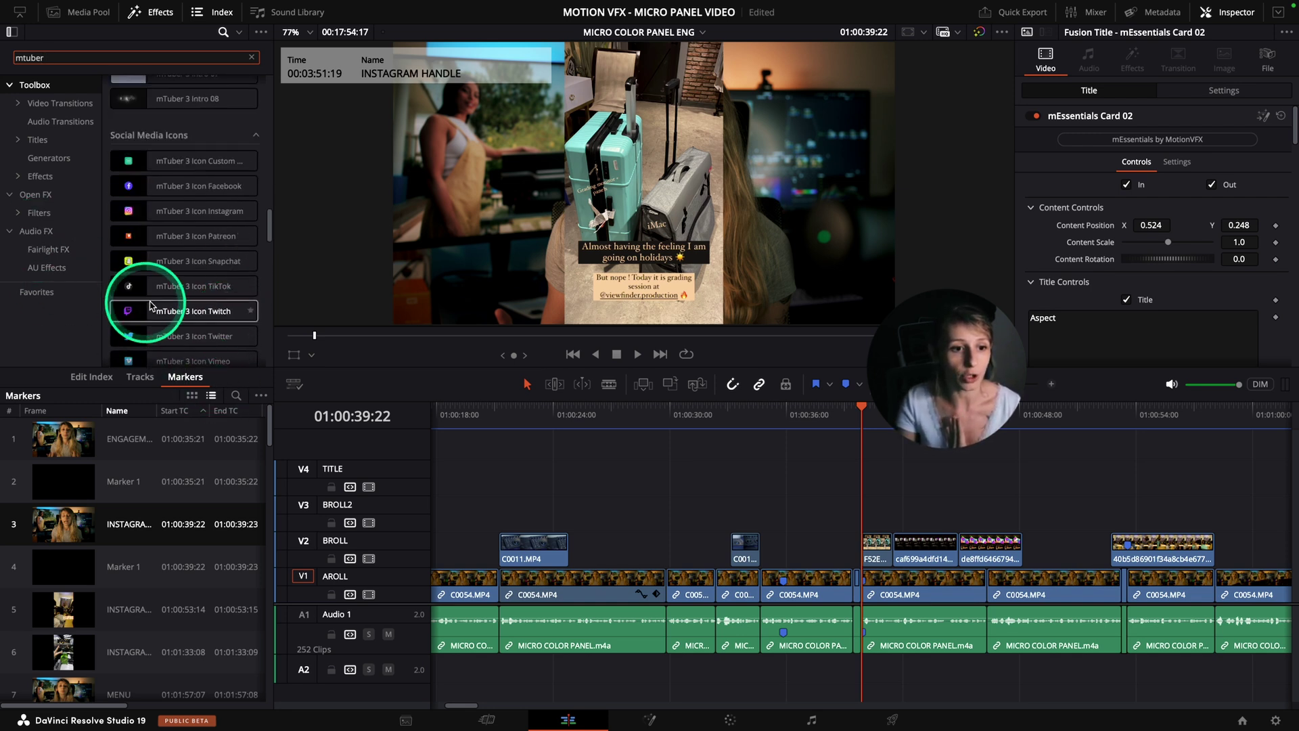
scroll(155, 302, "down", 4)
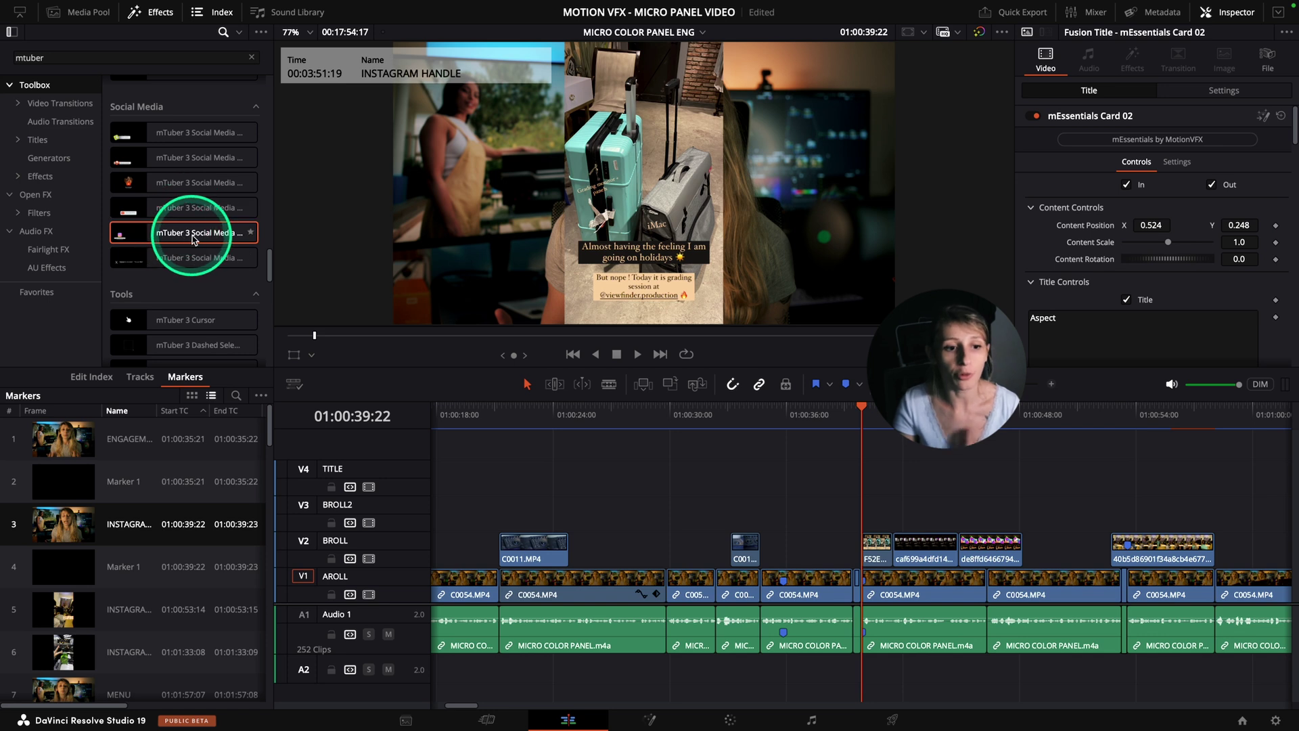
left_click_drag(197, 239, 873, 517)
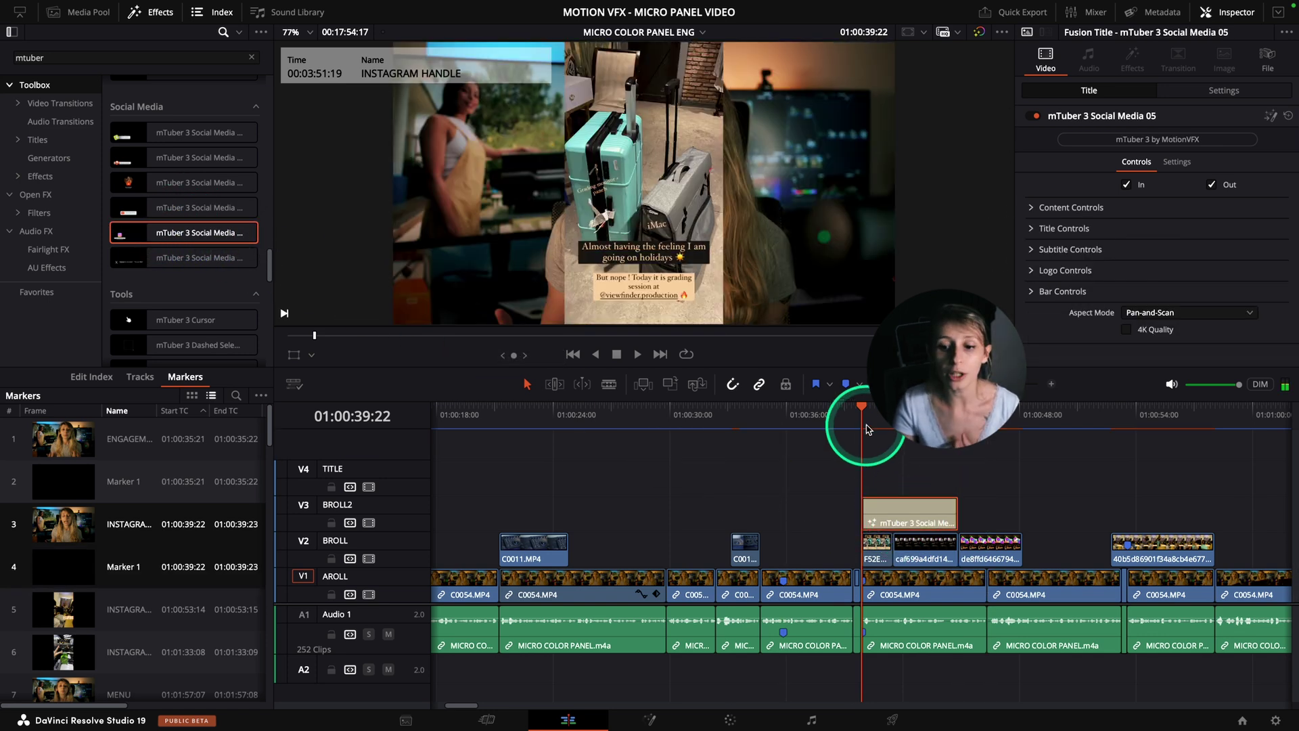
- Preview the new social media title about one second into the clip to examine its logo, name and subtitle
left_click(875, 419)
left_click_drag(876, 426, 882, 428)
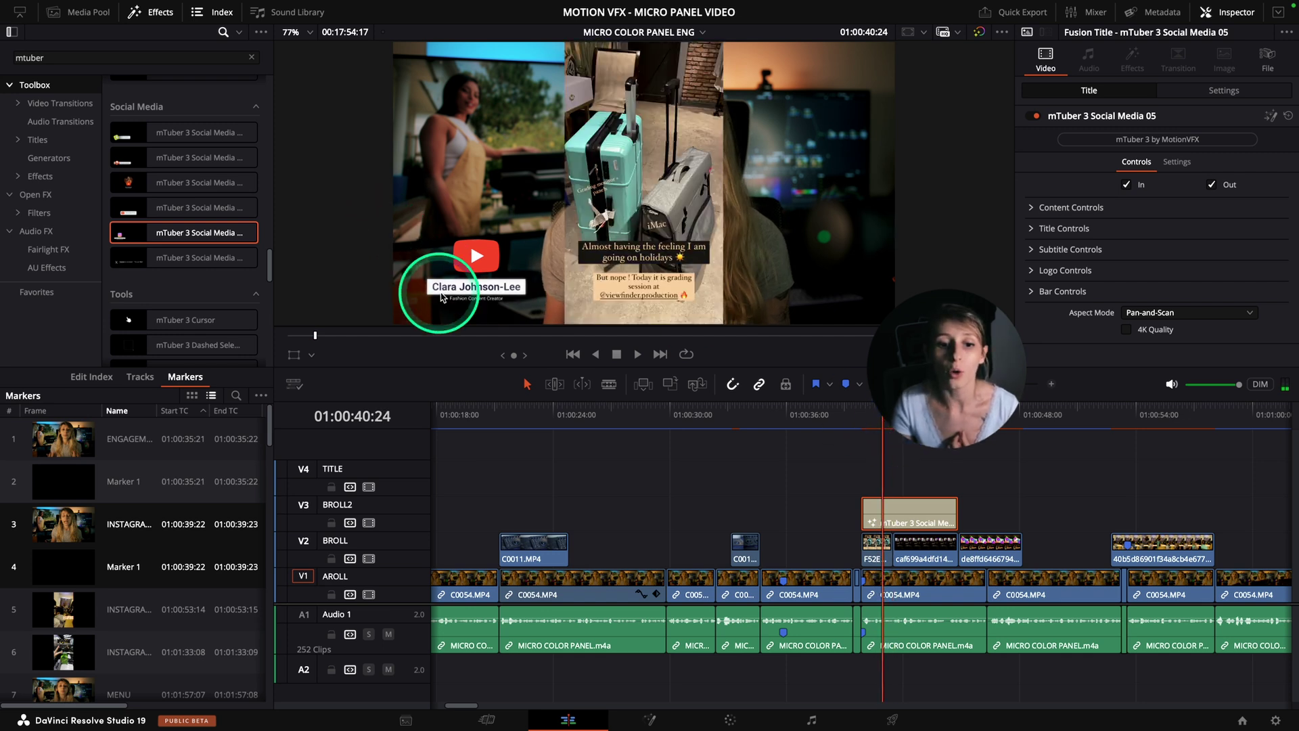
left_click(472, 303)
left_click(880, 521)
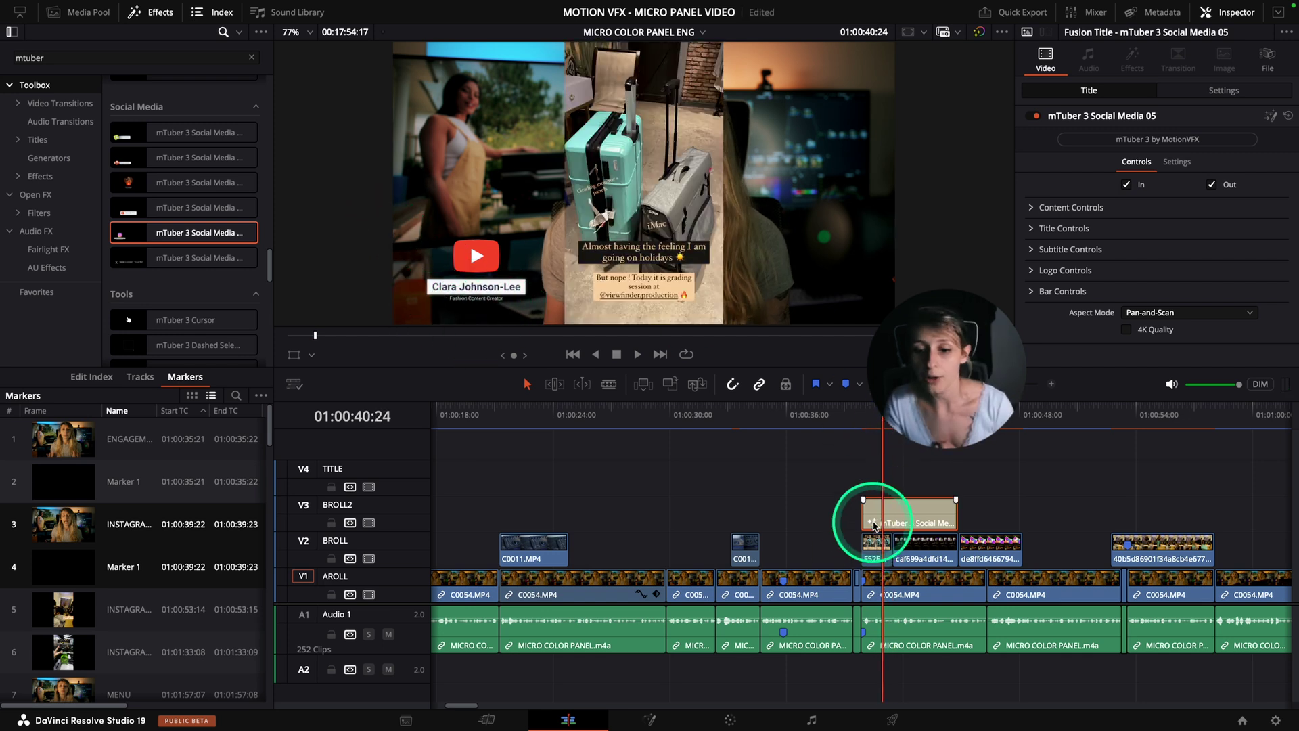
left_click(510, 242)
left_click(577, 285)
- Set the social media title's logo type to Instagram
left_click(1028, 207)
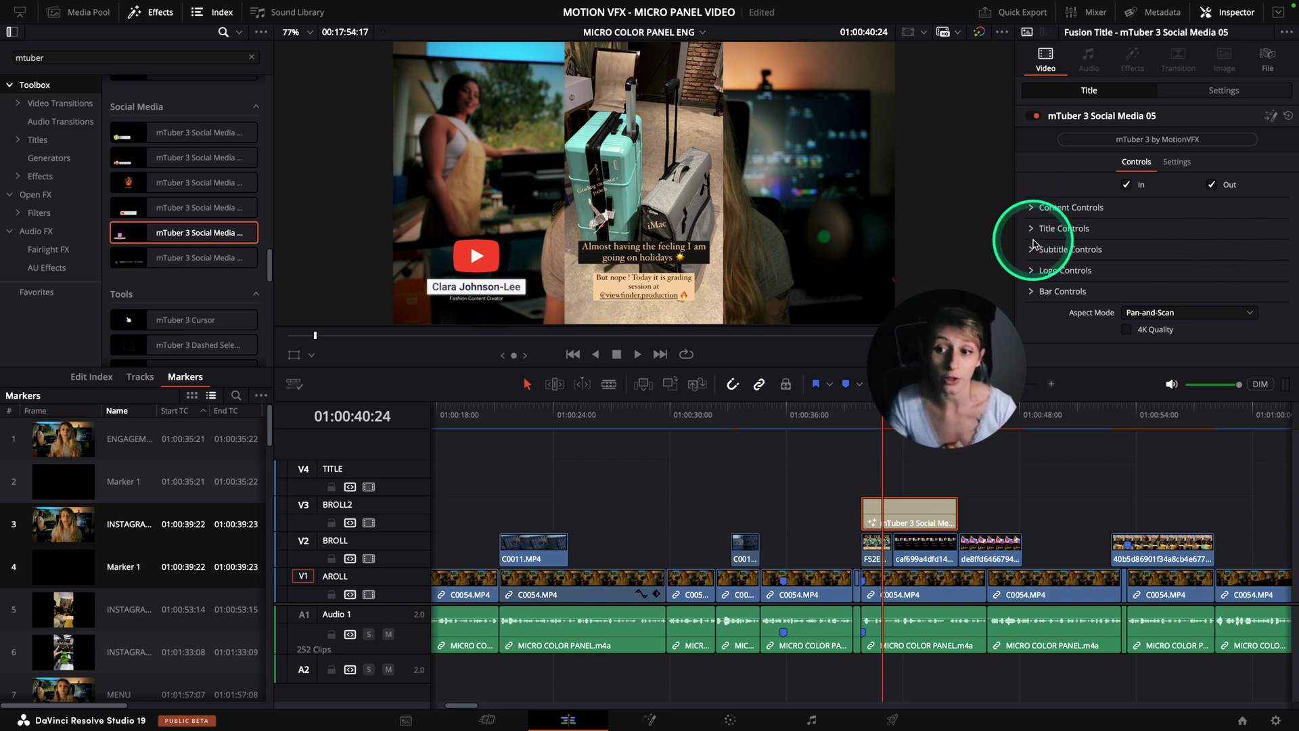
left_click(1052, 271)
scroll(1096, 257, "down", 3)
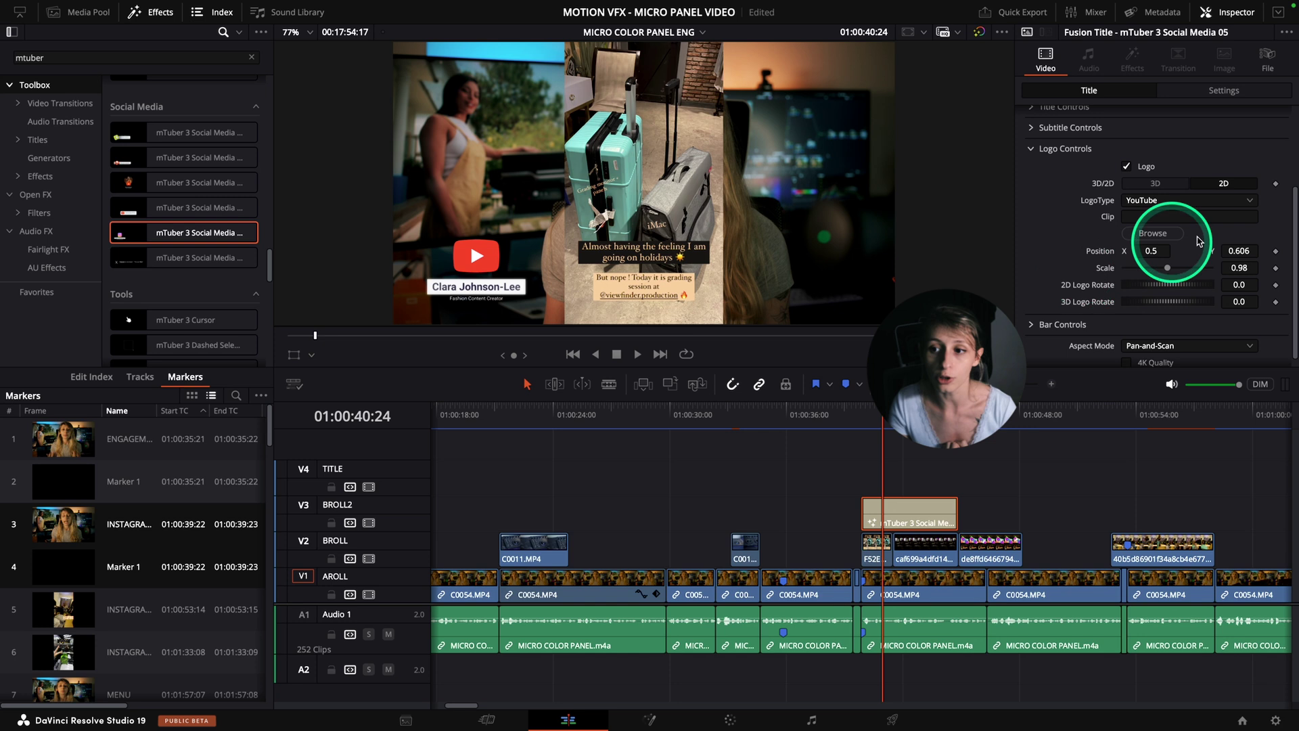
left_click(1147, 200)
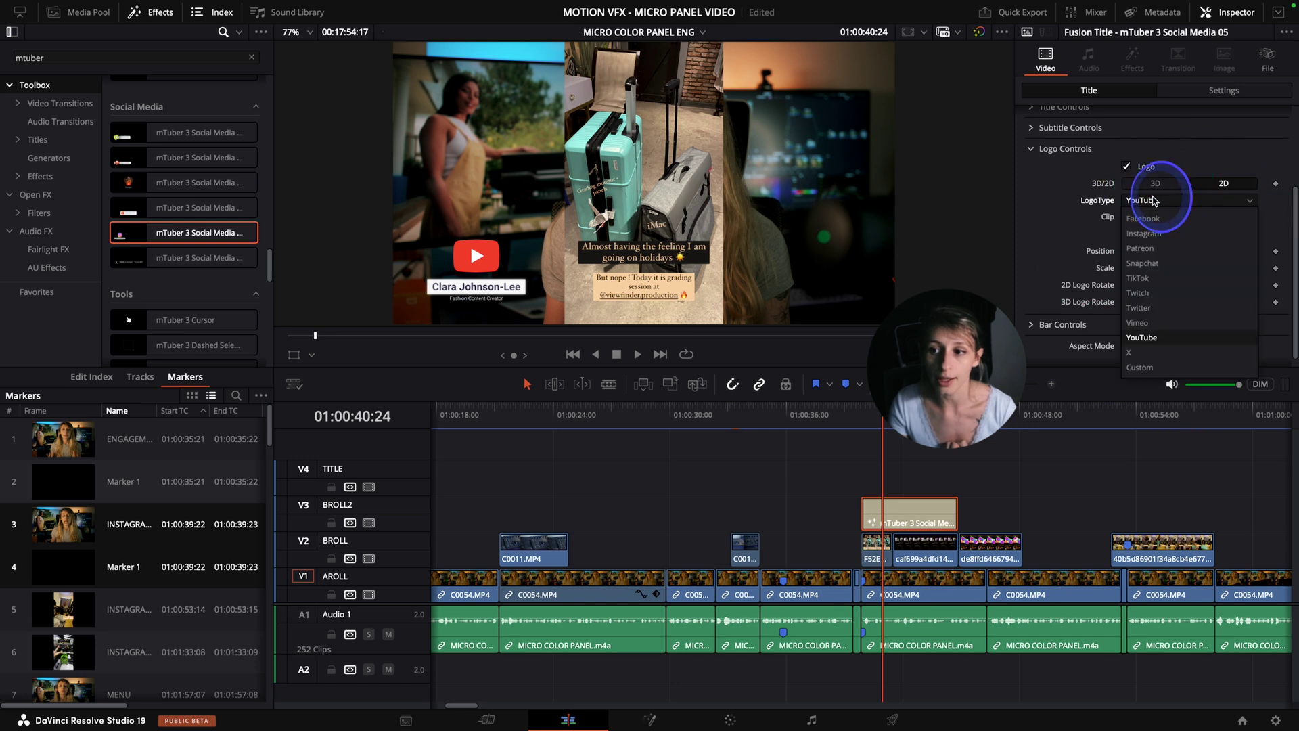
left_click(1145, 233)
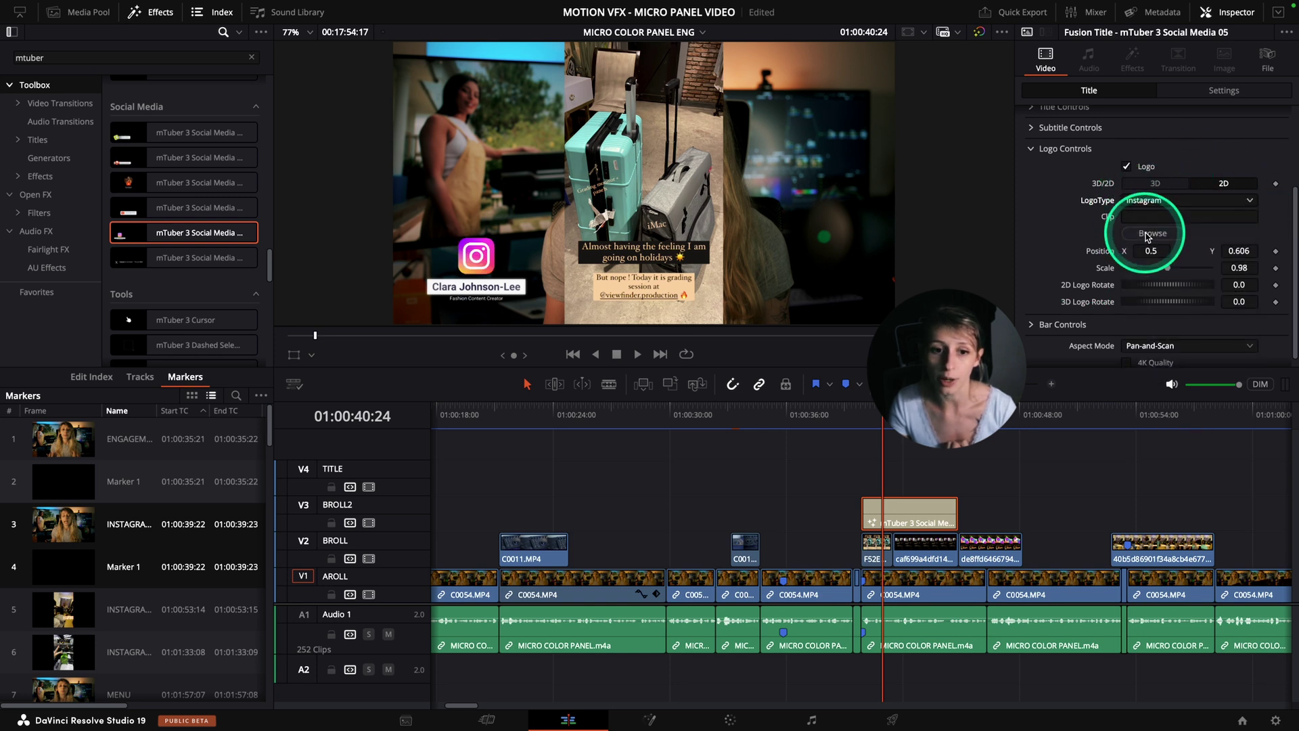
- Try the 3D version of the Instagram logo, play the title from its start, and switch the logo back to 2D
left_click(1156, 184)
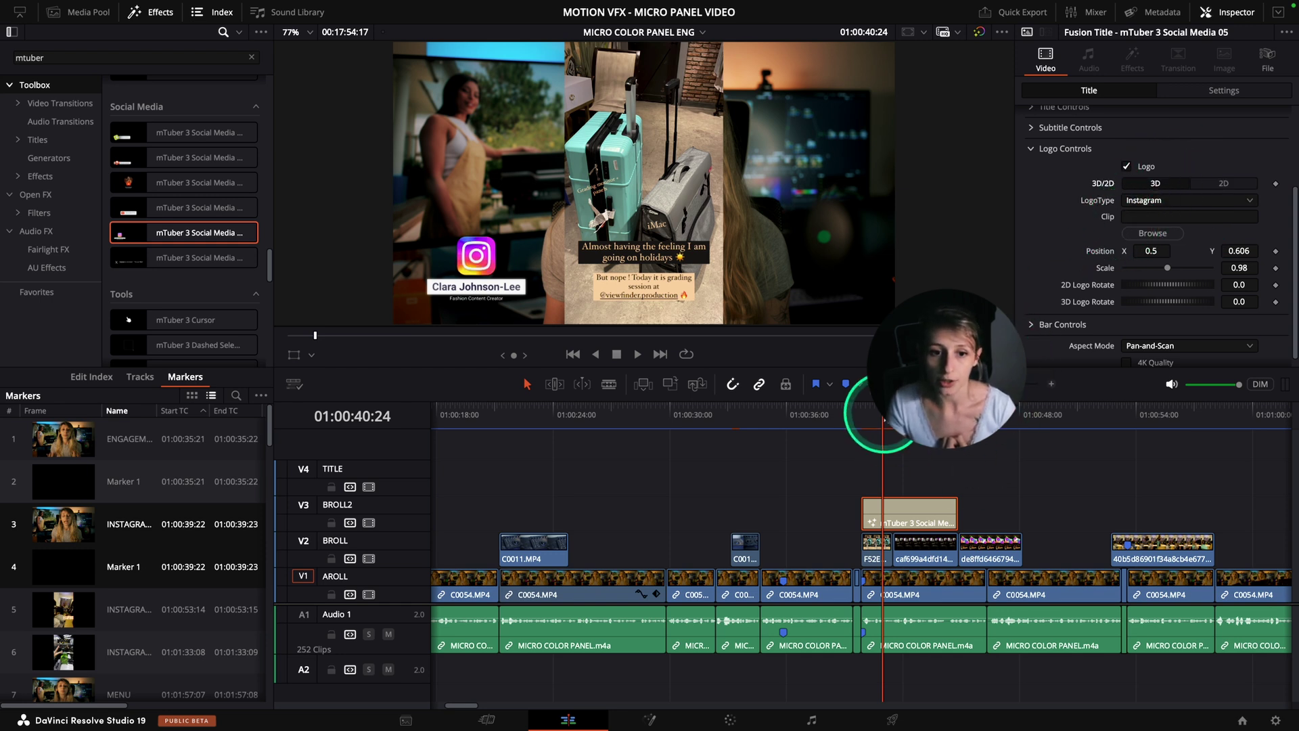
left_click_drag(872, 418, 872, 420)
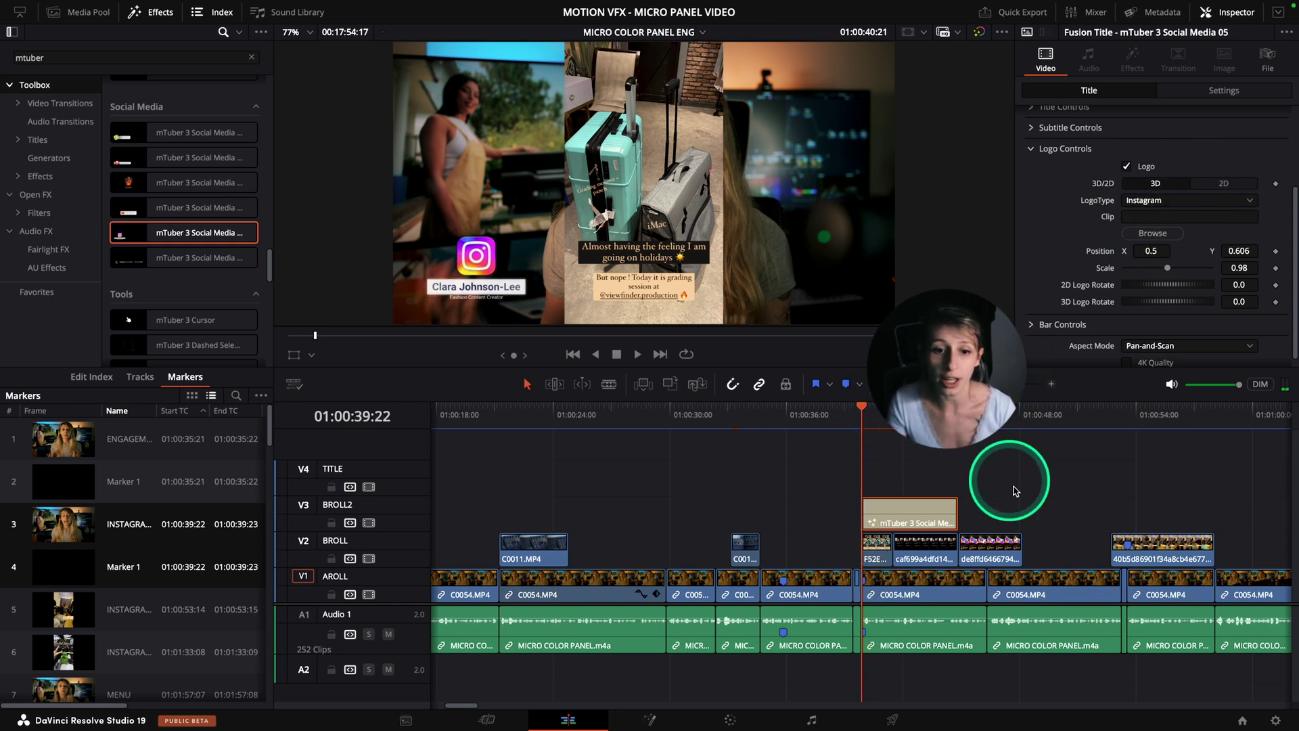
key("space")
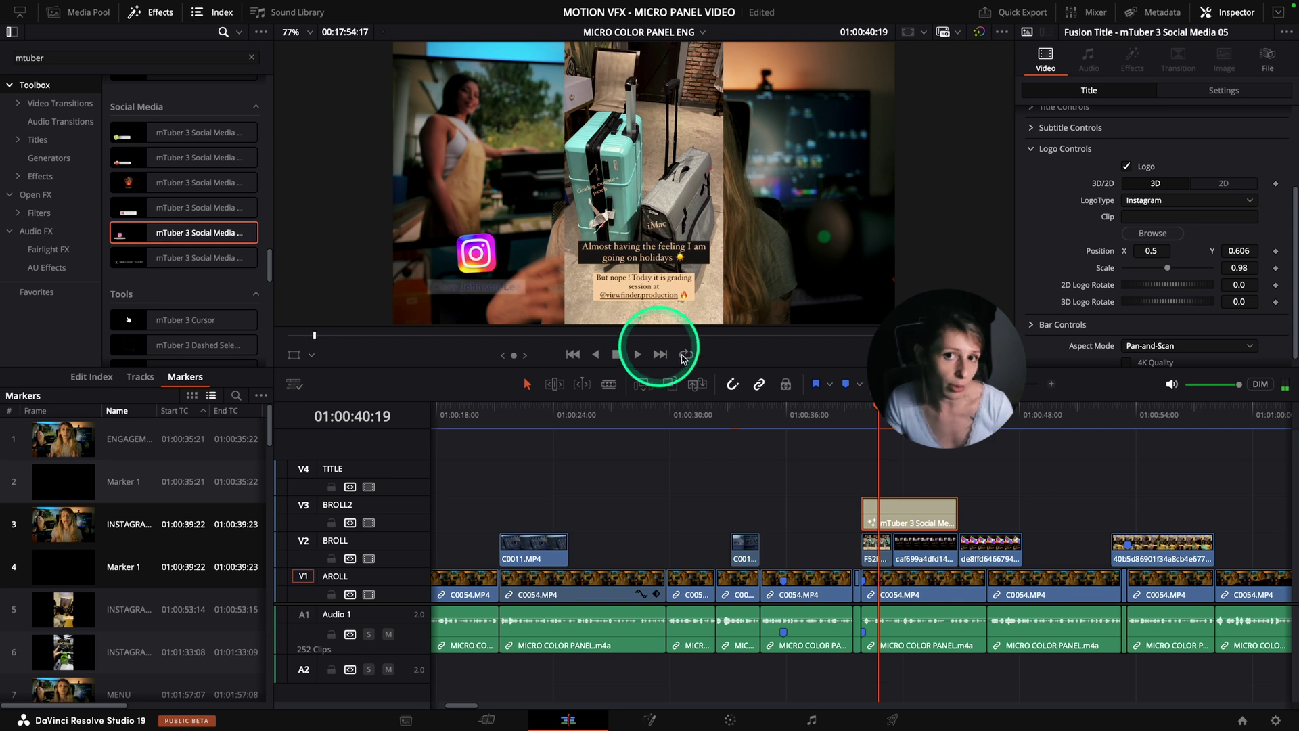
left_click(1220, 188)
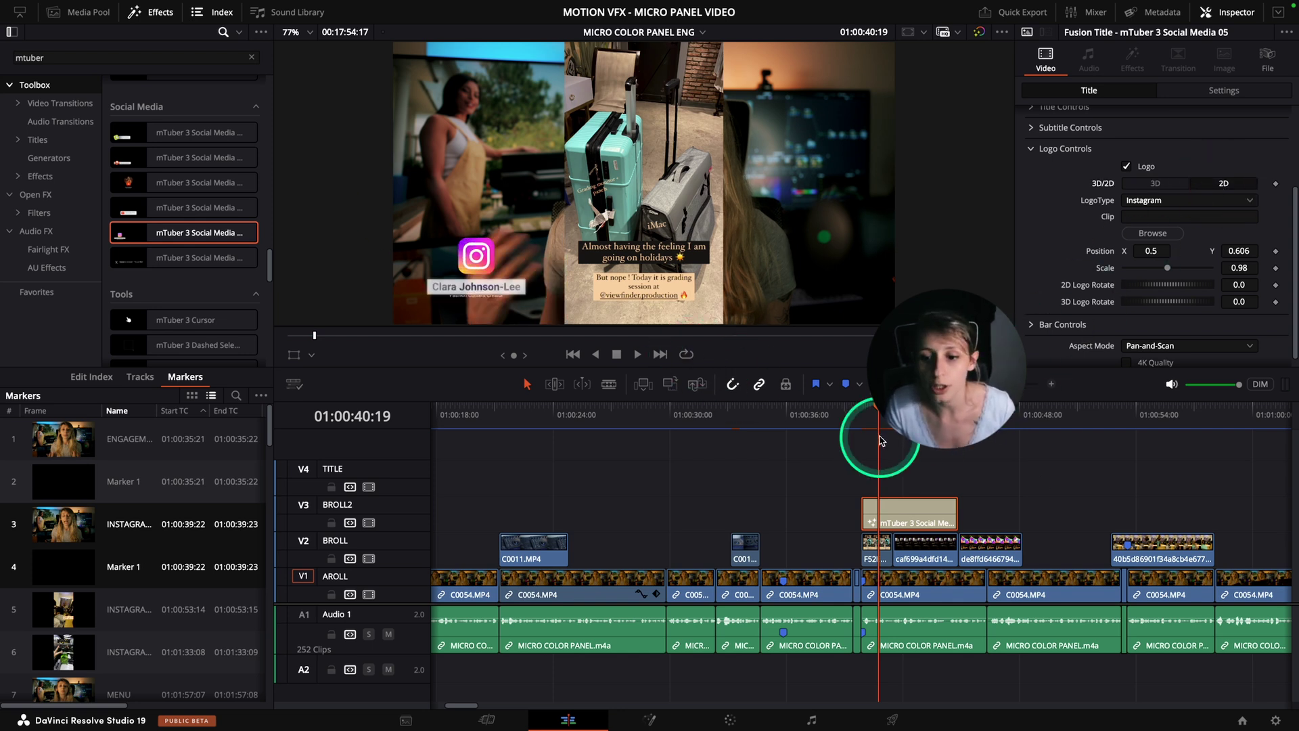
- Play the title from its start to check the animation of the 2D Instagram logo
left_click(863, 415)
key("space")
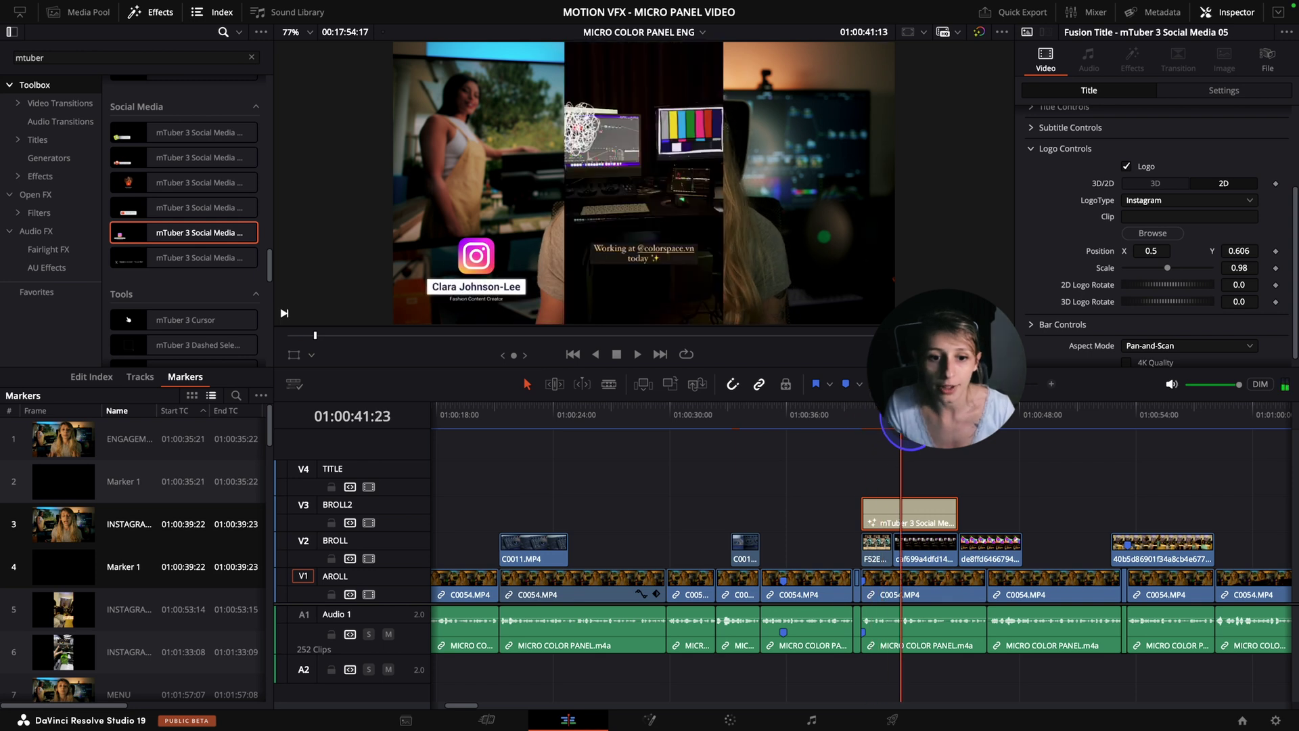
left_click(862, 421)
left_click_drag(862, 421, 885, 427)
- Replace the placeholder name in the title text with the creator's Instagram handle
scroll(1086, 288, "up", 3)
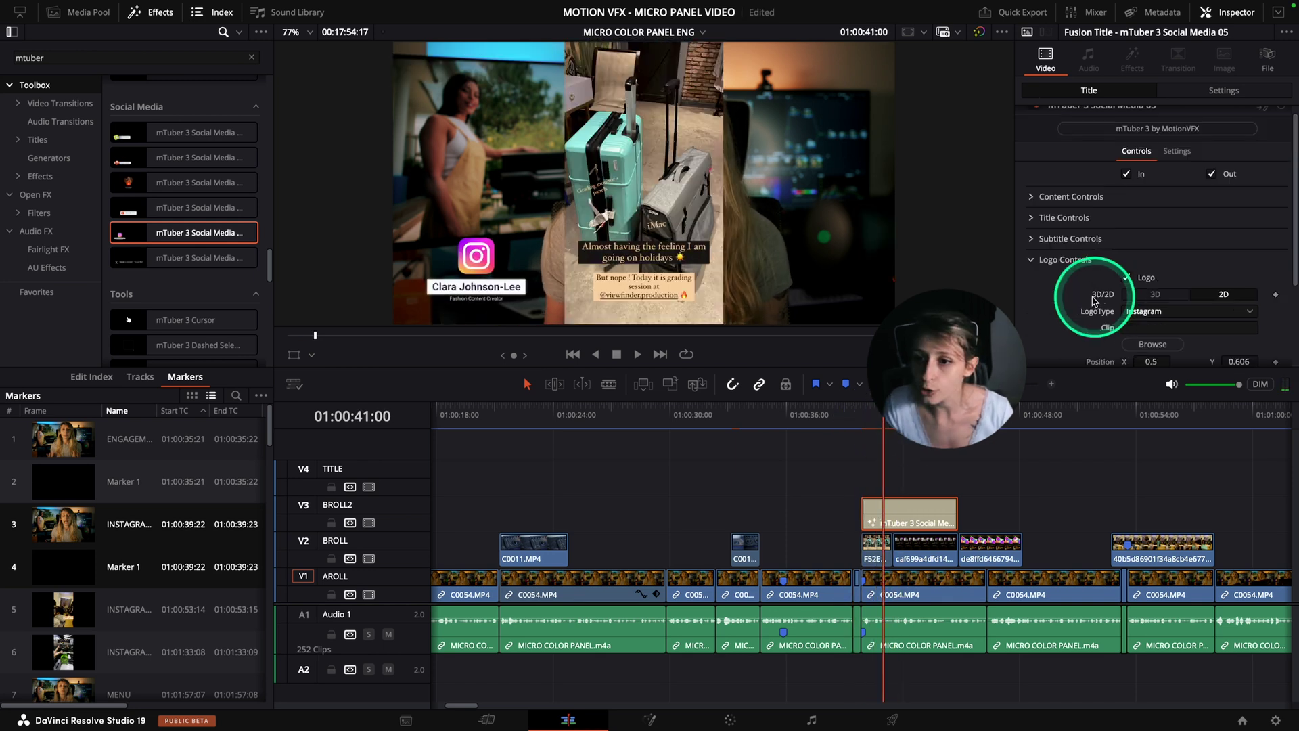
left_click(1040, 215)
left_click(1118, 256)
left_click(1118, 256)
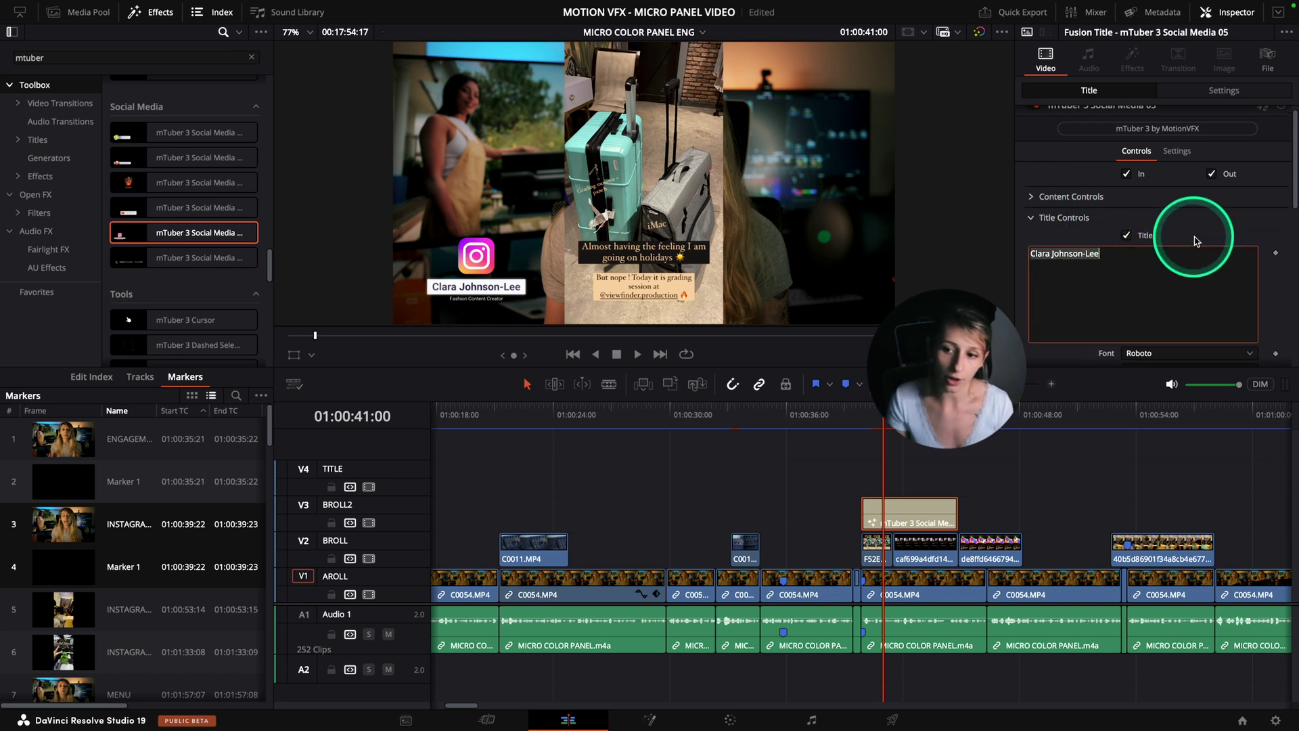
key("ctrl+a")
type("@")
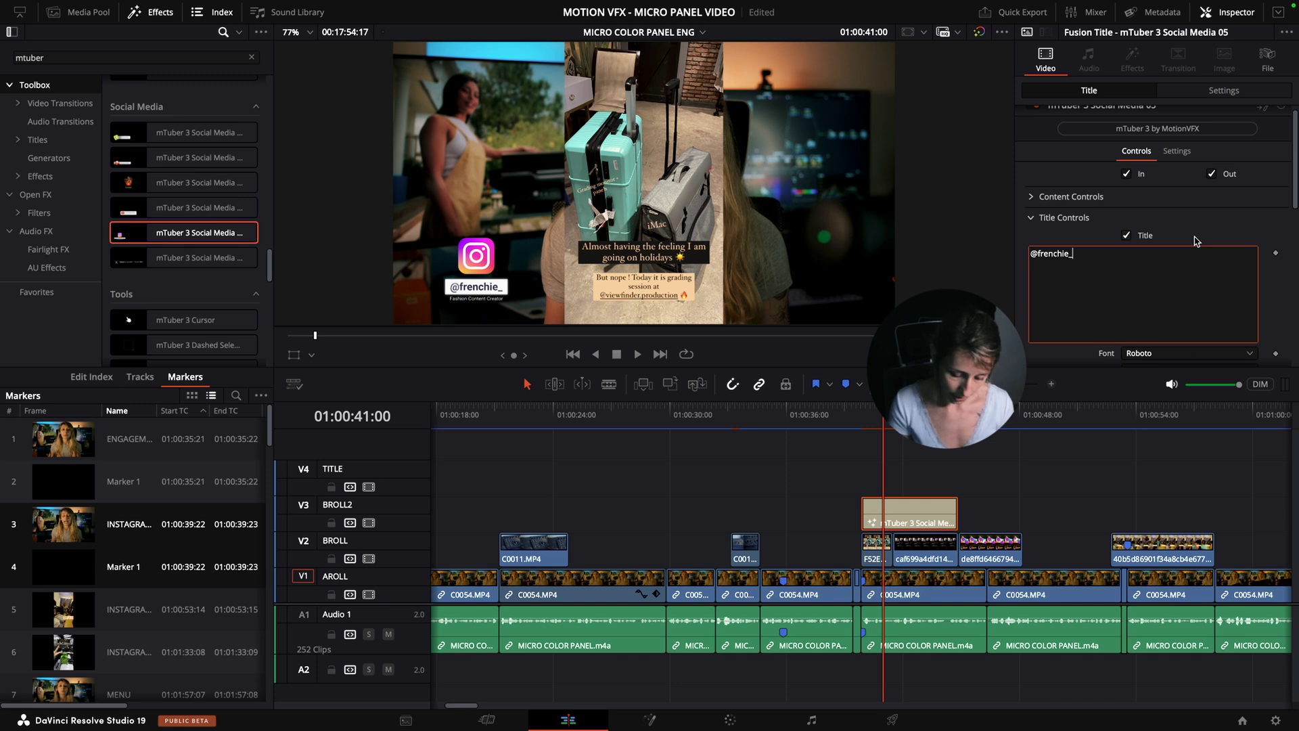
- Turn off the subtitle of the Instagram title, keeping its placeholder text
scroll(1212, 241, "down", 5)
left_click(1229, 241)
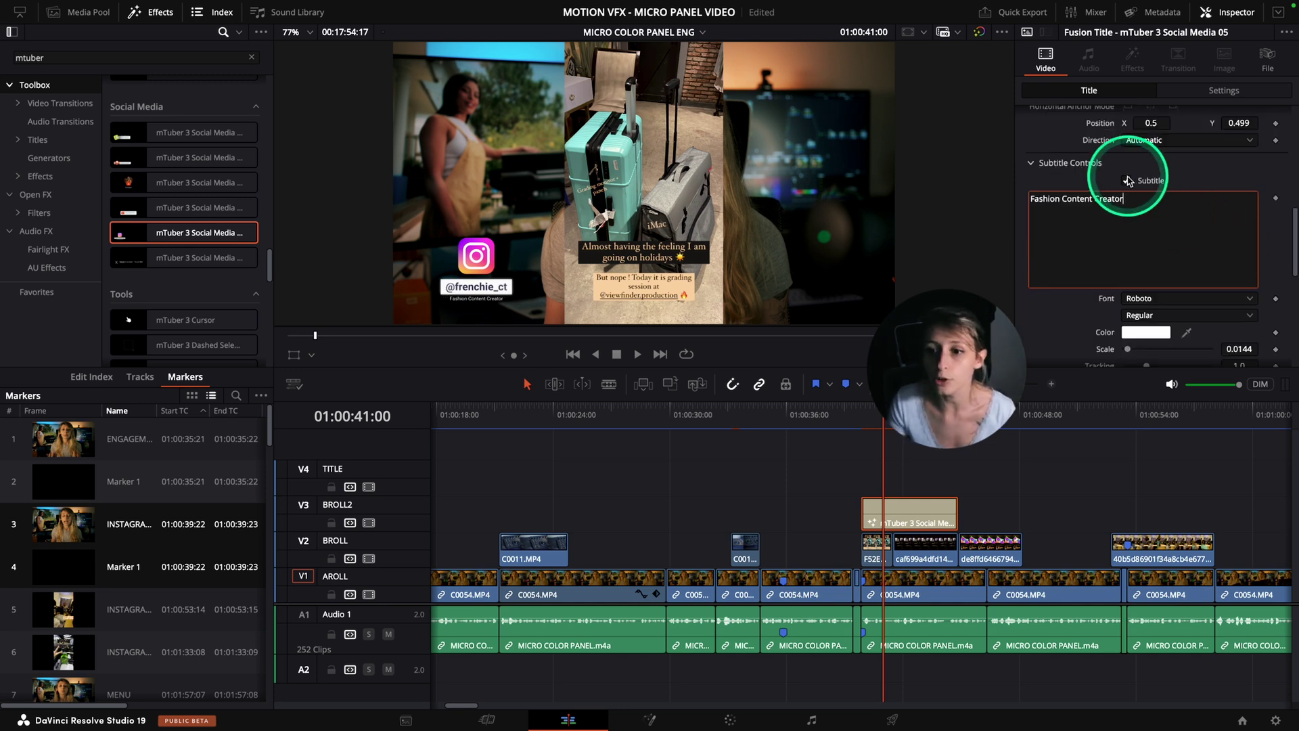
left_click_drag(1150, 196, 981, 203)
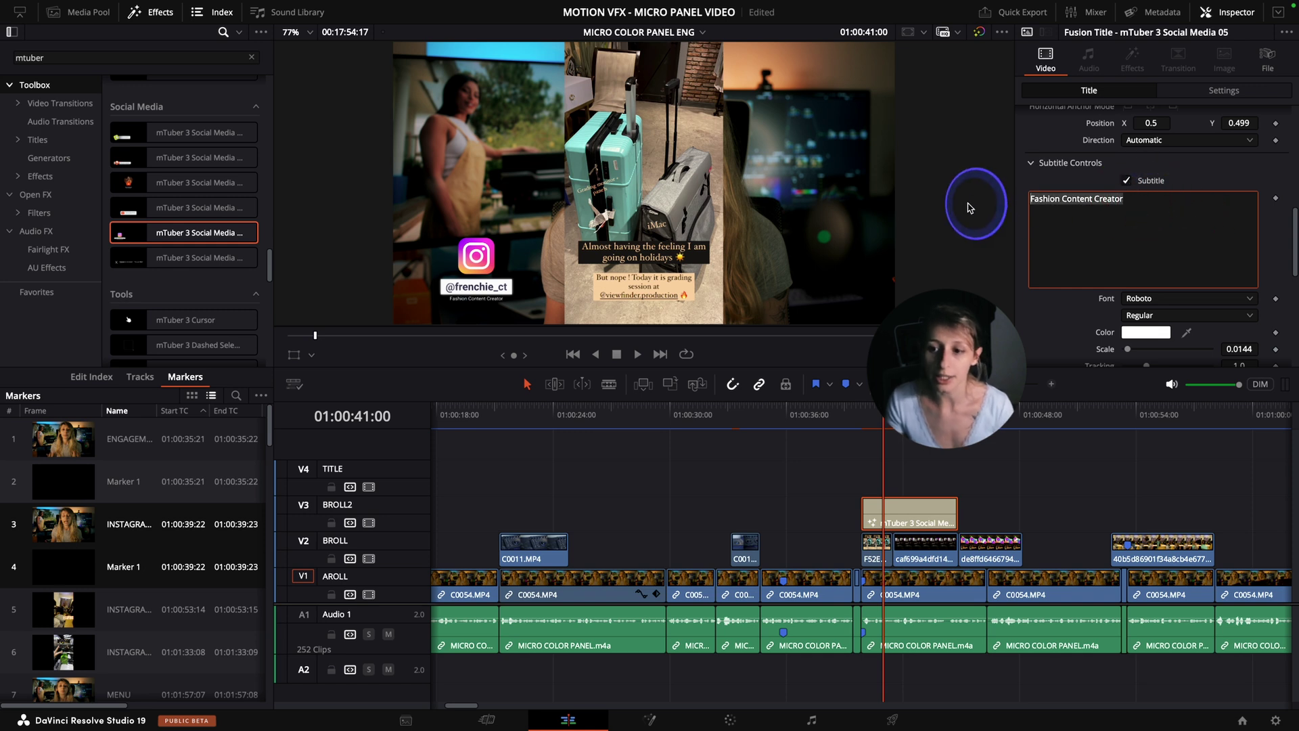
key("BackSpace")
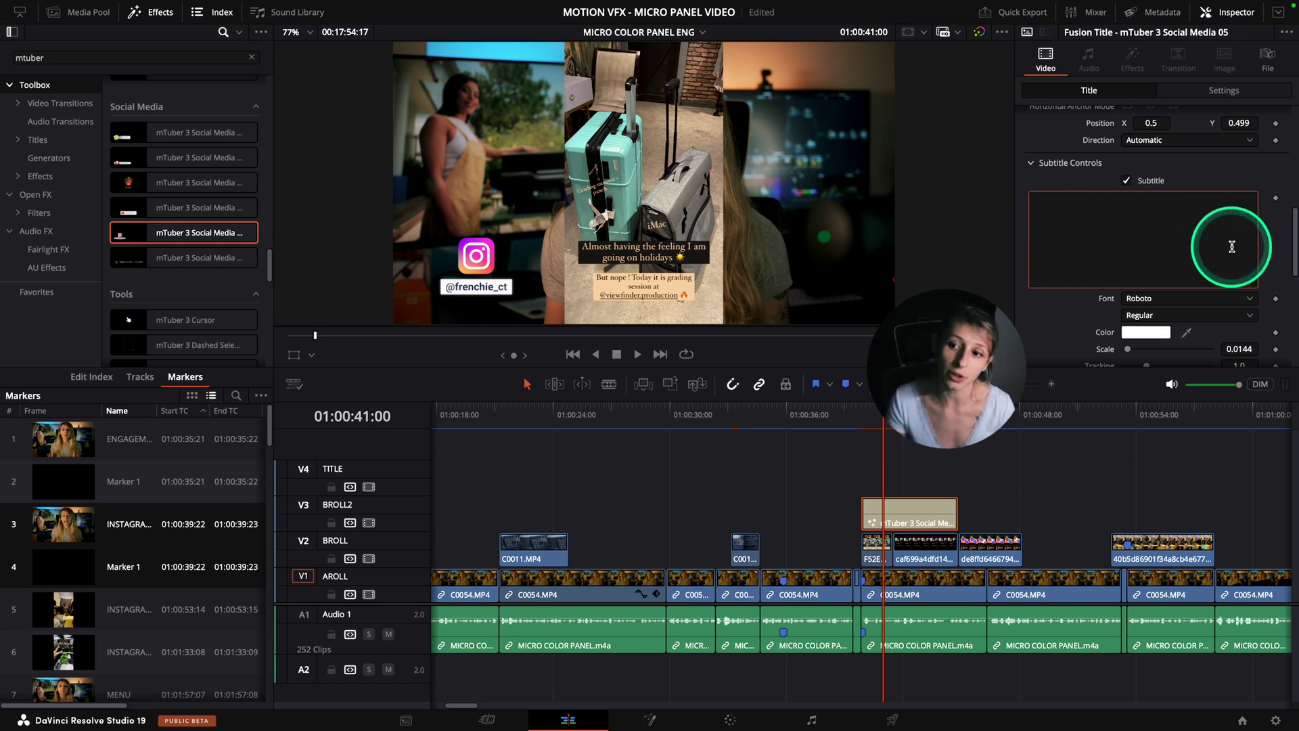
left_click(1129, 182)
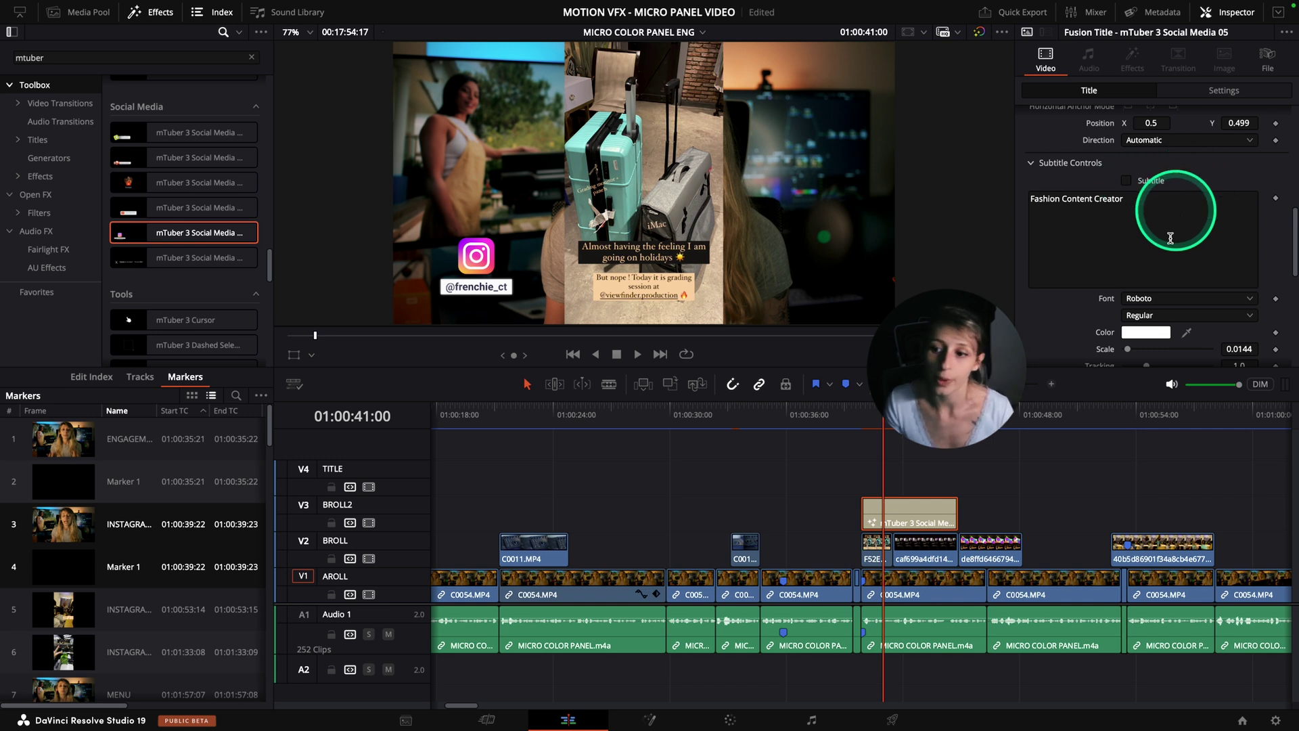
scroll(1200, 219, "up", 3)
scroll(1184, 271, "down", 3)
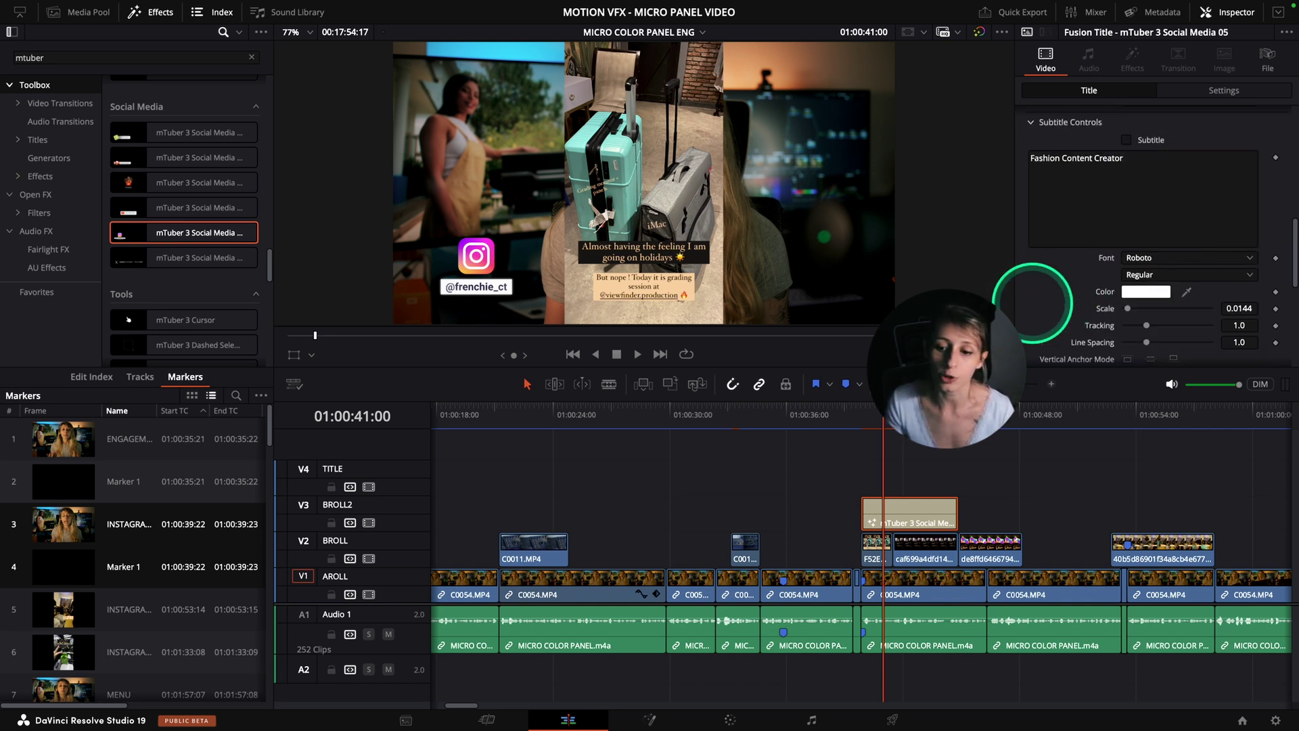
- Play back the Instagram handle title from its start and extend it to the end of the third adjoining B-roll clip
left_click(876, 418)
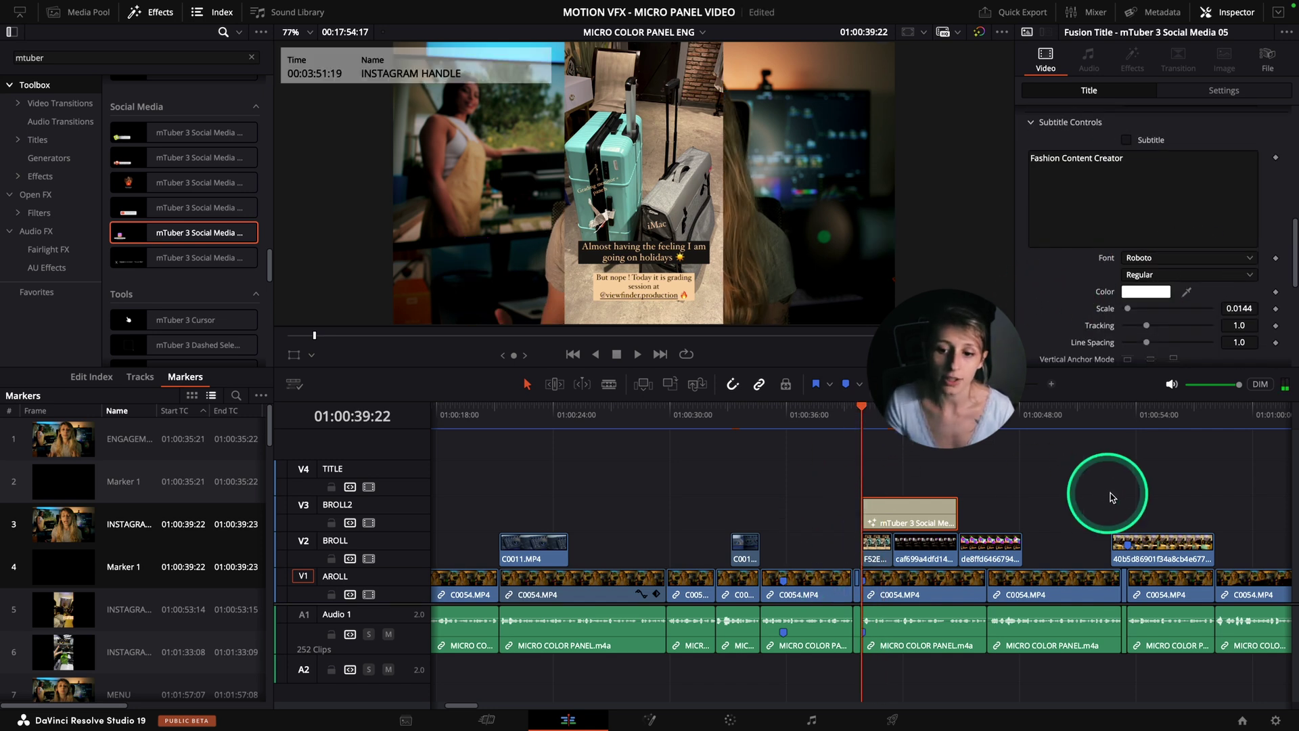
key("space")
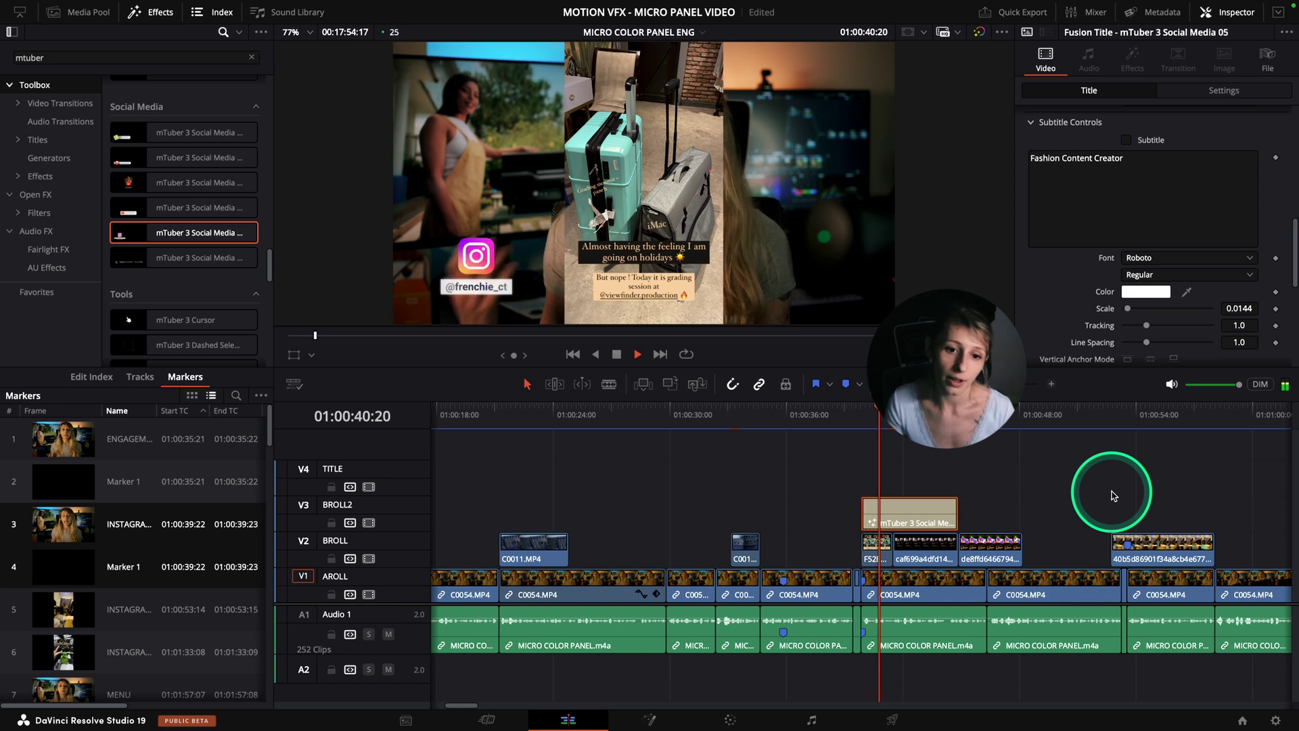
key("space")
left_click(883, 434)
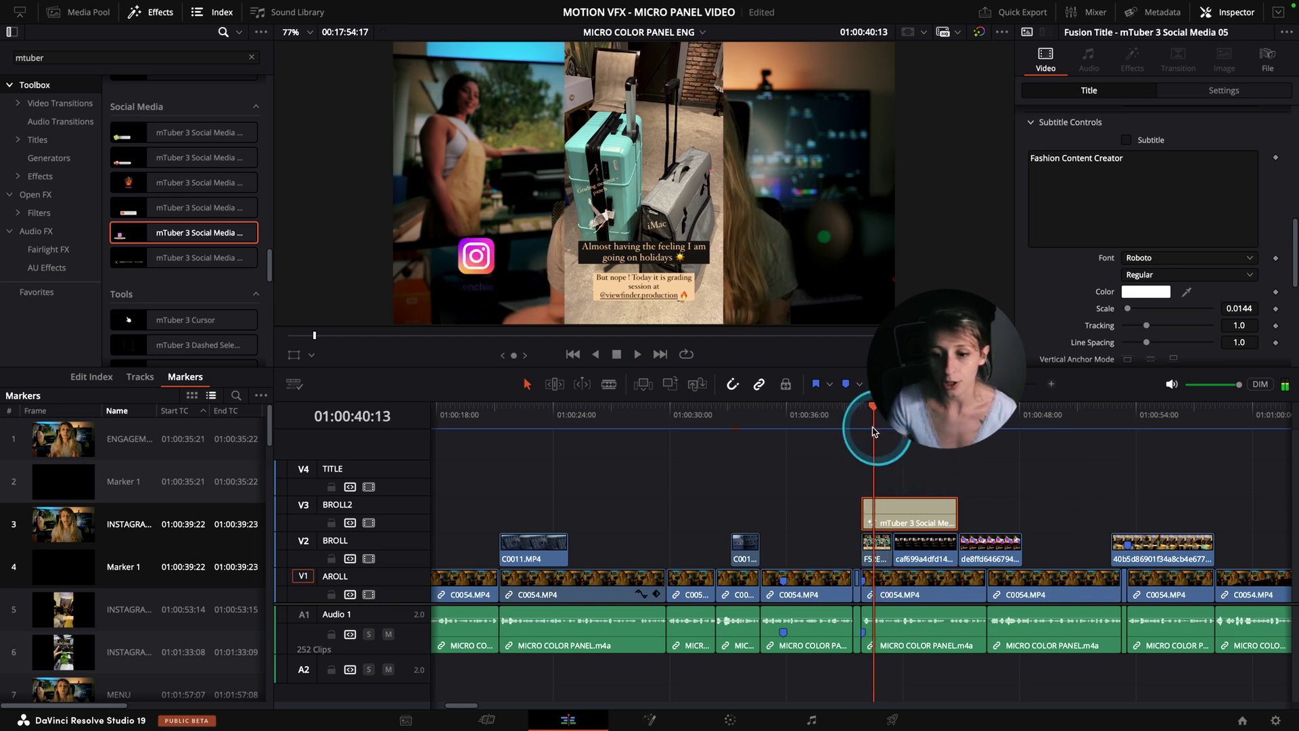
key("space")
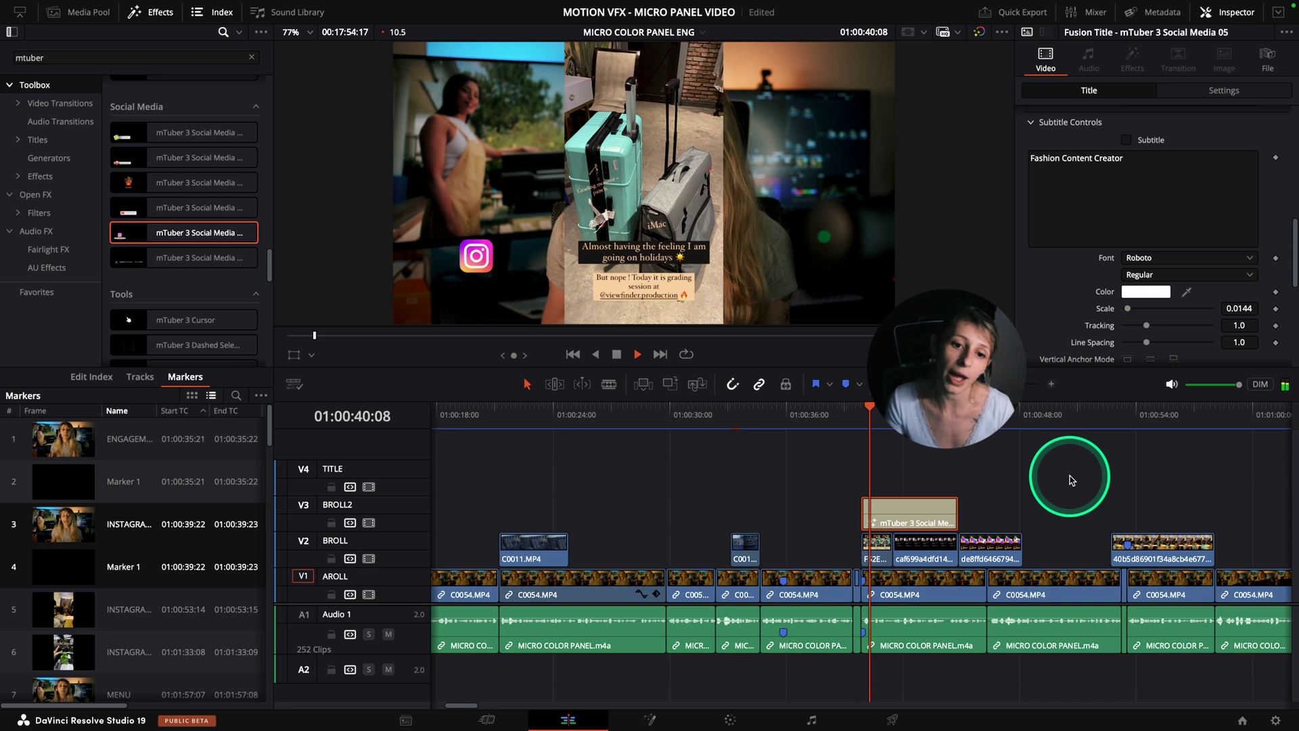
left_click_drag(957, 510, 1020, 511)
left_click_drag(914, 423, 990, 426)
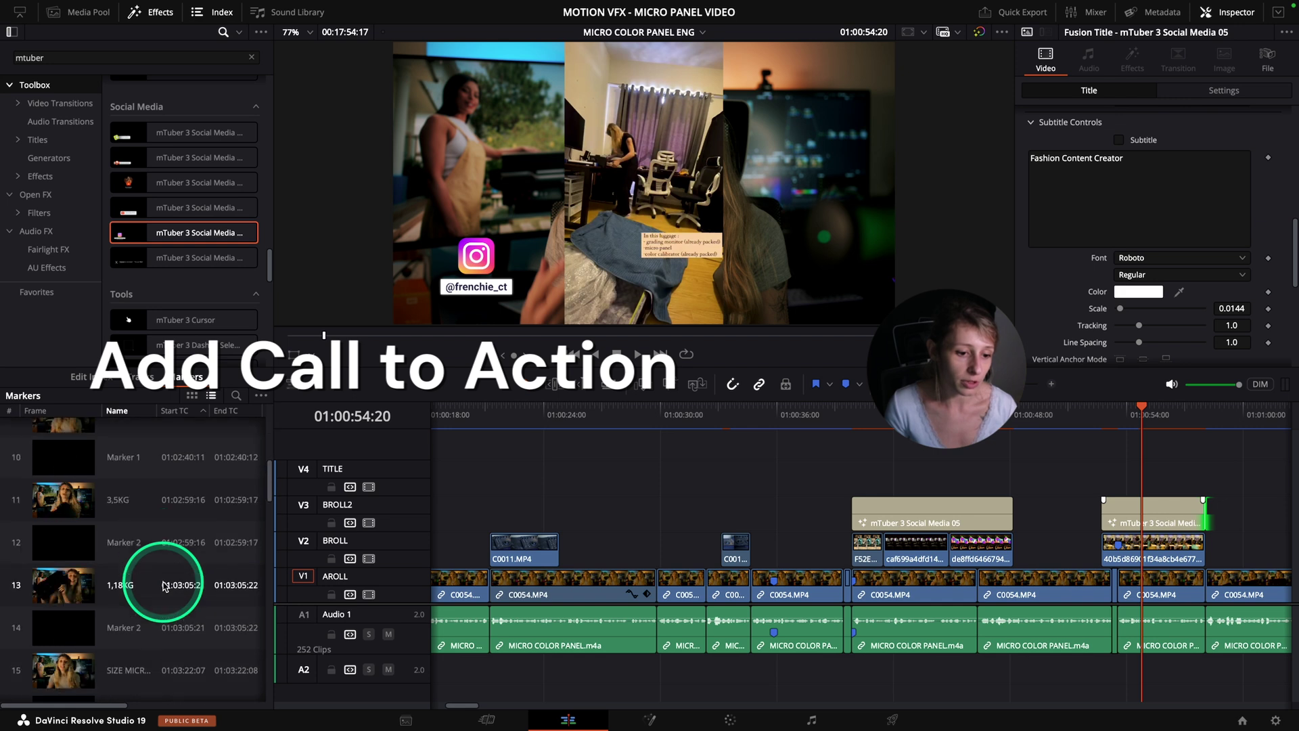
- Check the ENGAGEMENT markers at 01:00:35:21 and 01:17:40:07, and return to the one at 01:00:35:21
left_click(113, 427)
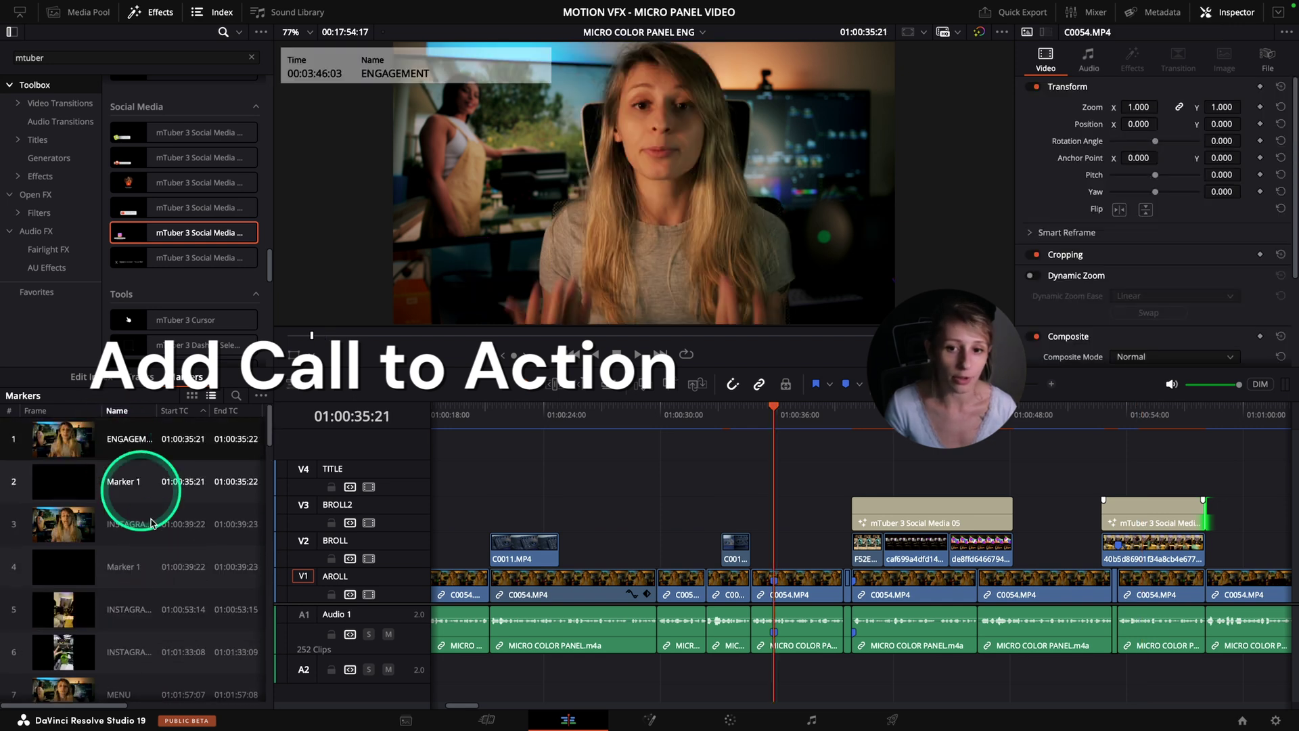
scroll(153, 565, "down", 3)
mouse_move(275, 452)
left_mouse_down()
mouse_move(264, 679)
mouse_move(276, 379)
left_mouse_up()
left_click(117, 646)
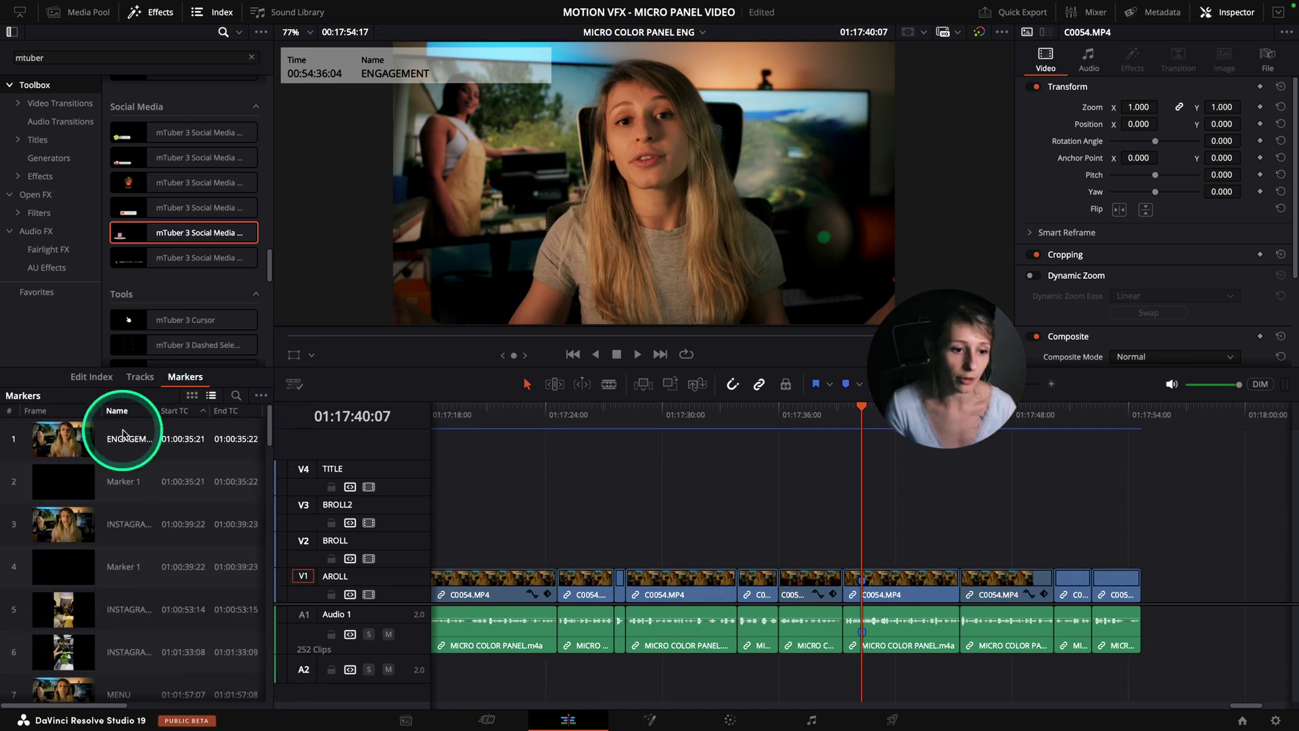
left_click(123, 433)
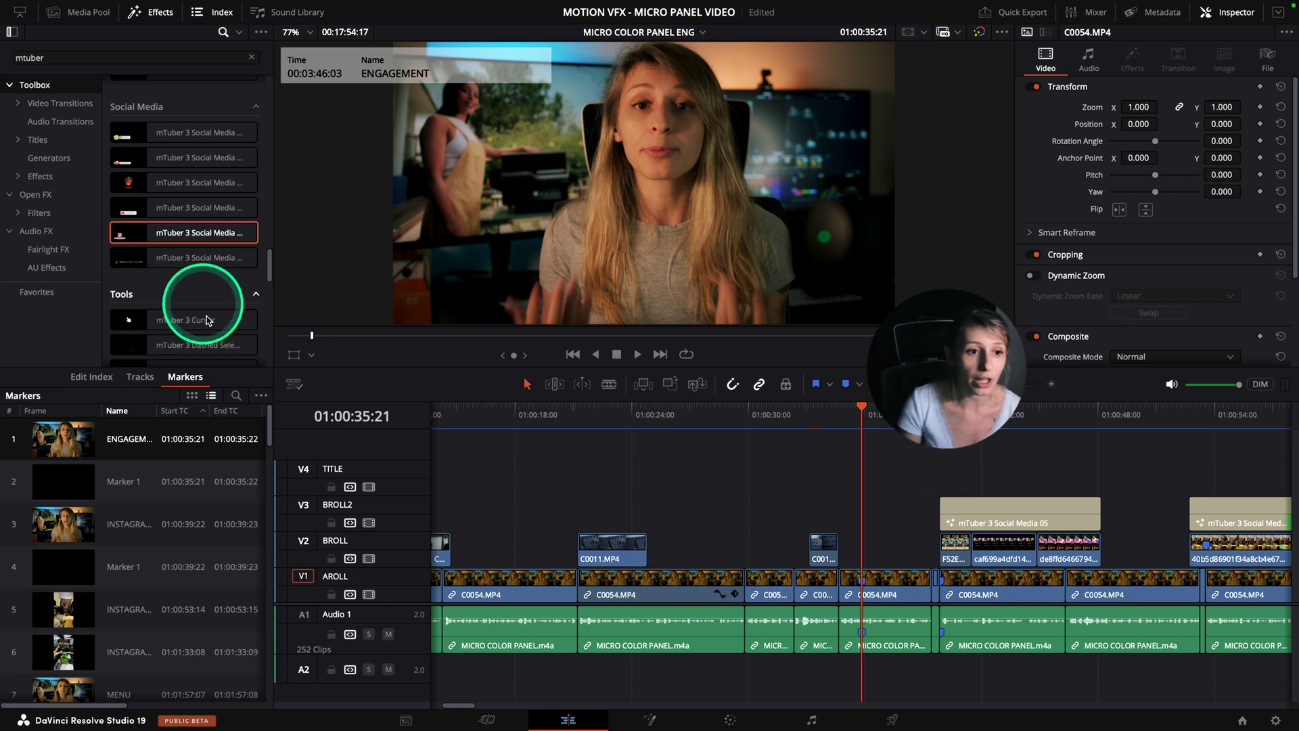
- Place the mTuber 3 Call To Action 09 title on track V3 above the A-roll clip holding the ENGAGEMENT marker at 01:00:35:21
scroll(203, 318, "up", 3)
scroll(196, 257, "up", 8)
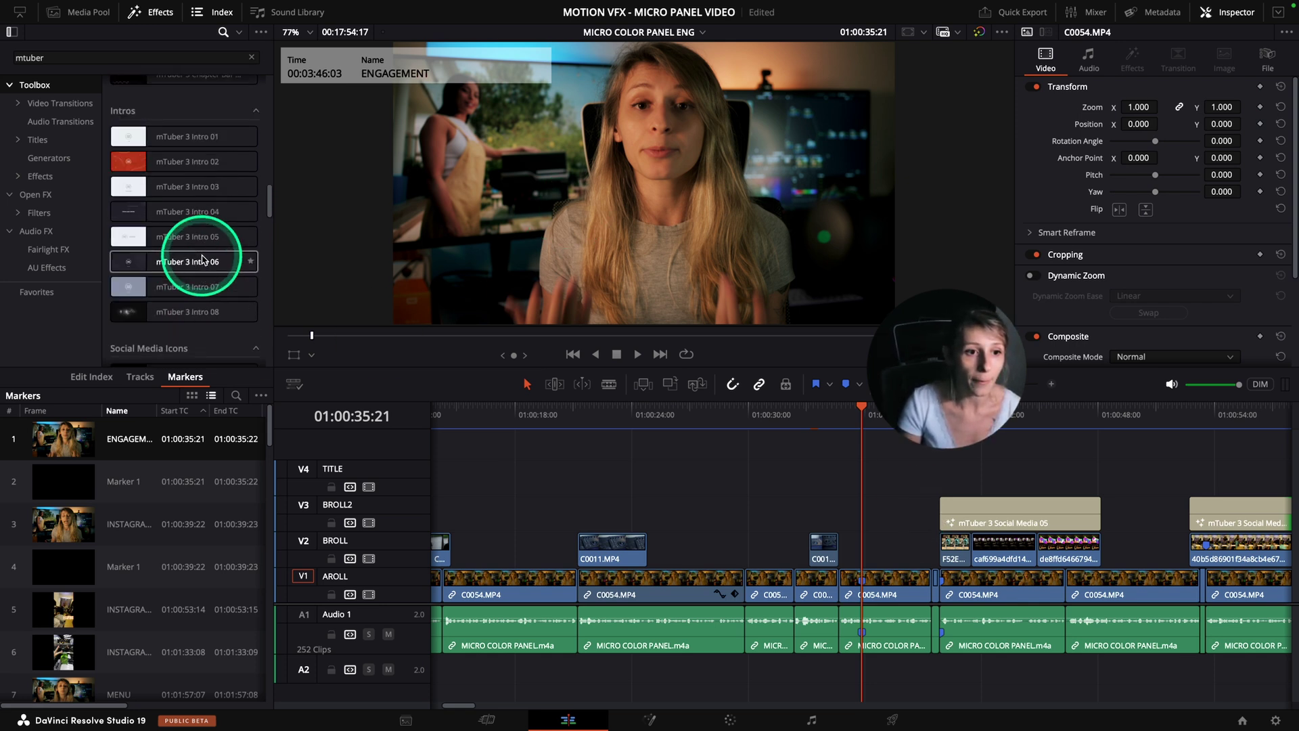
scroll(203, 250, "up", 8)
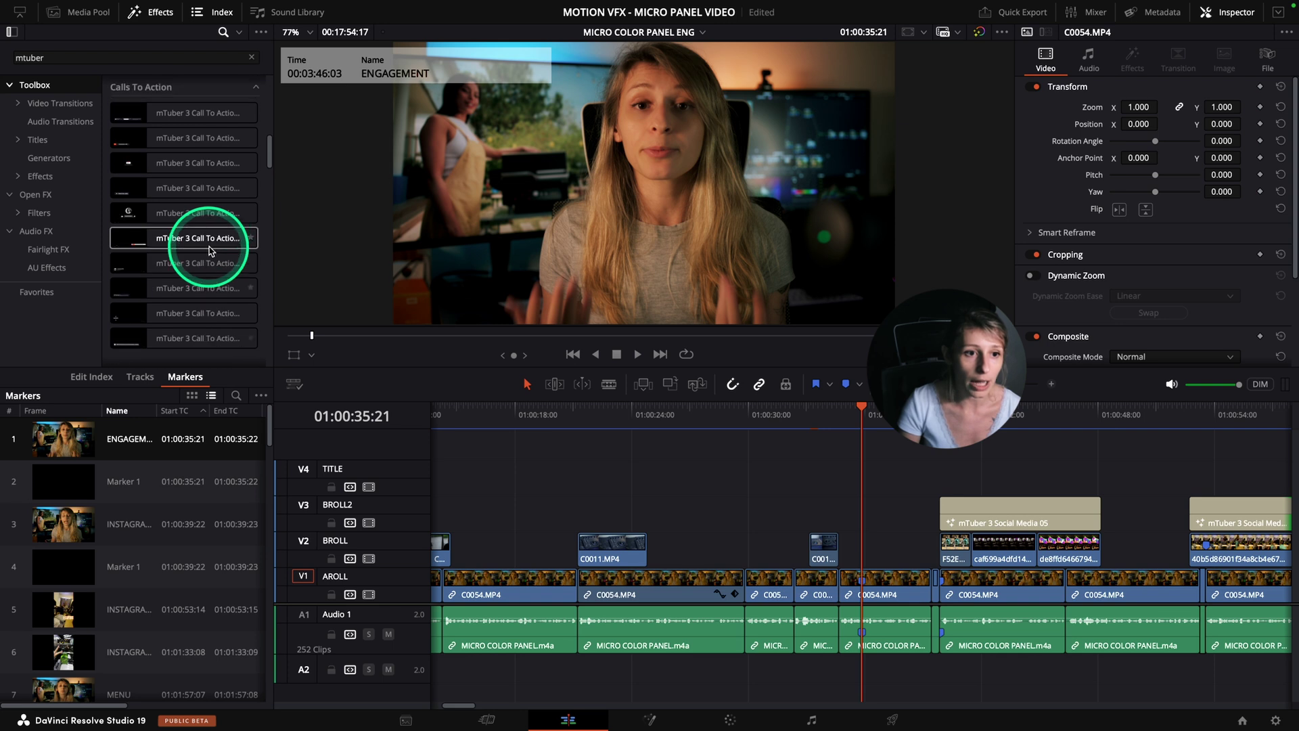
scroll(173, 306, "up", 2)
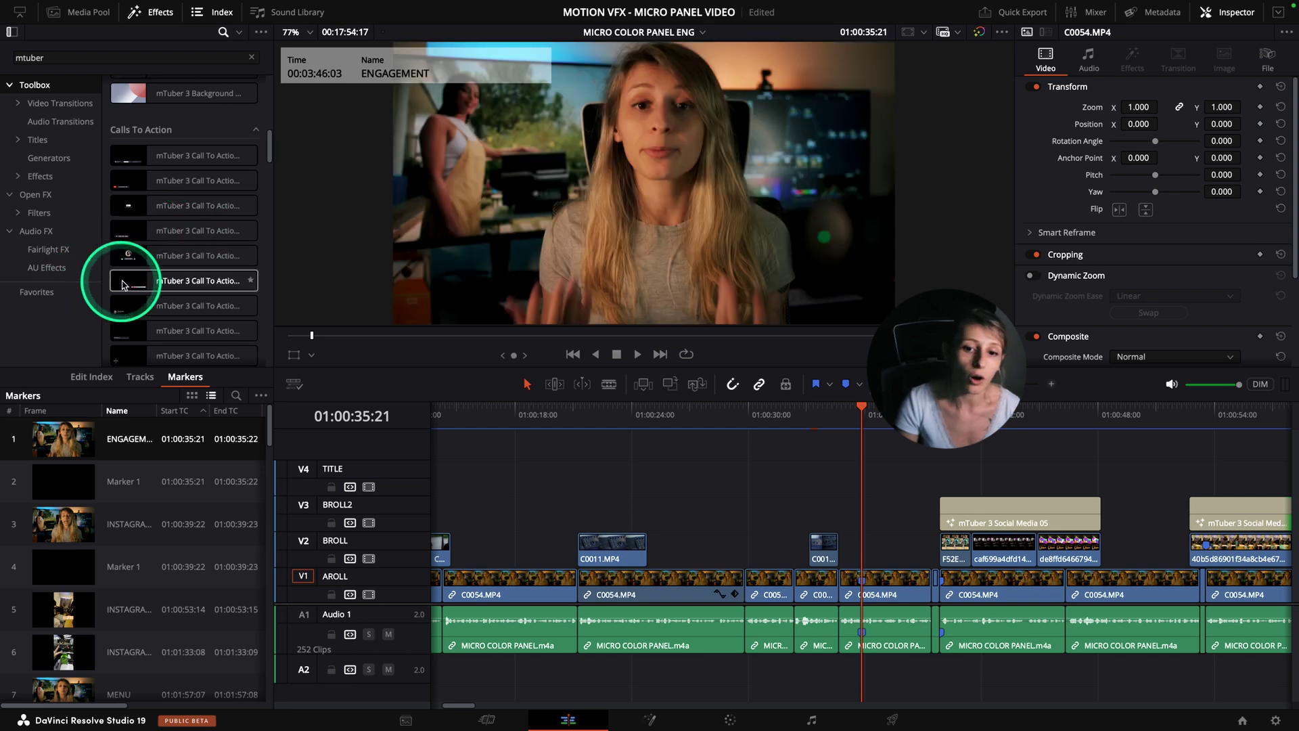
scroll(162, 281, "down", 2)
left_click(131, 308)
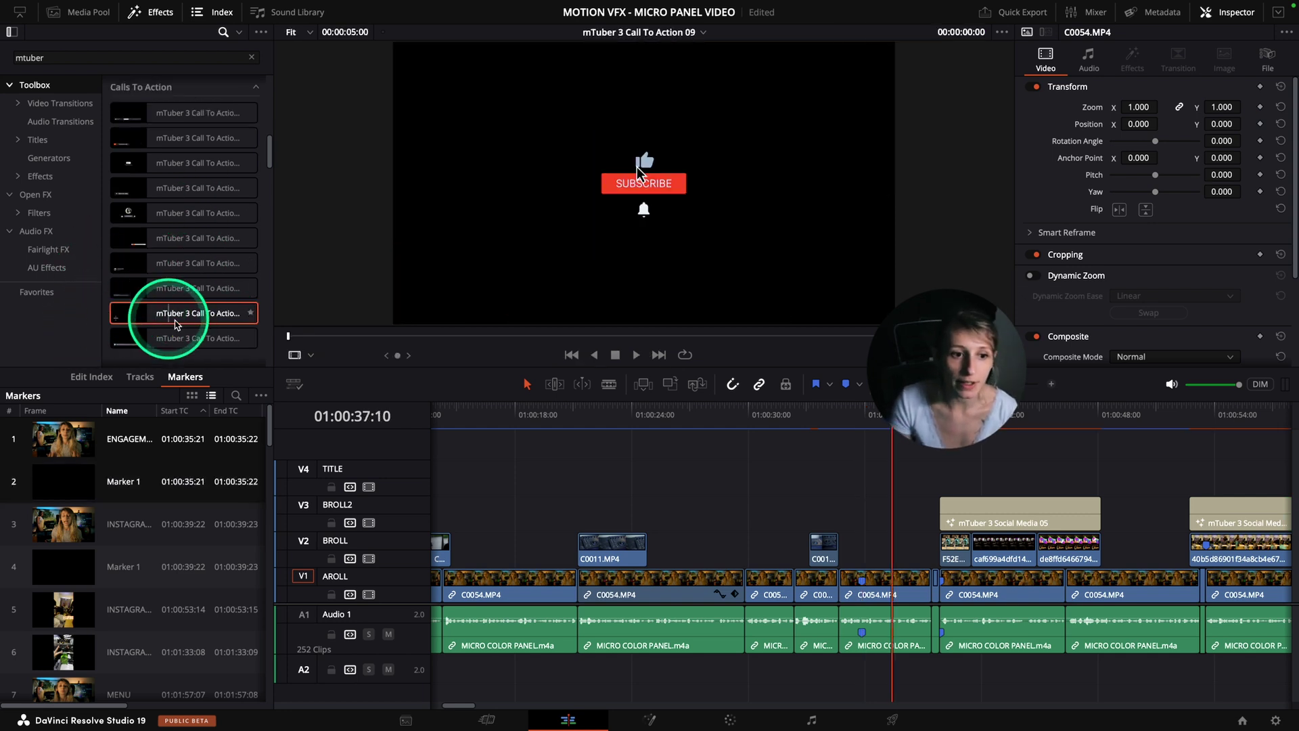
left_click_drag(166, 324, 880, 514)
- Examine the call-to-action title's Subscribe and Subscribed text controls and expand its Elements Controls
left_click(1041, 228)
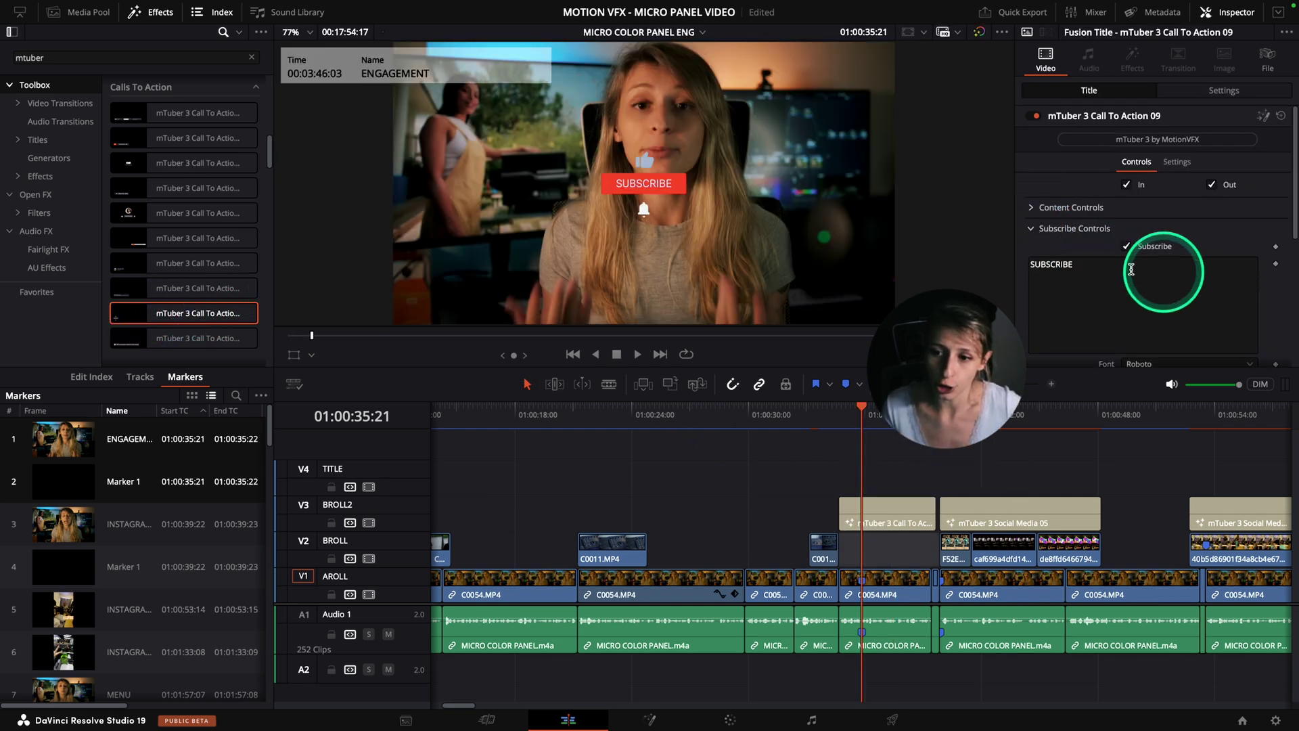
scroll(1082, 264, "down", 1)
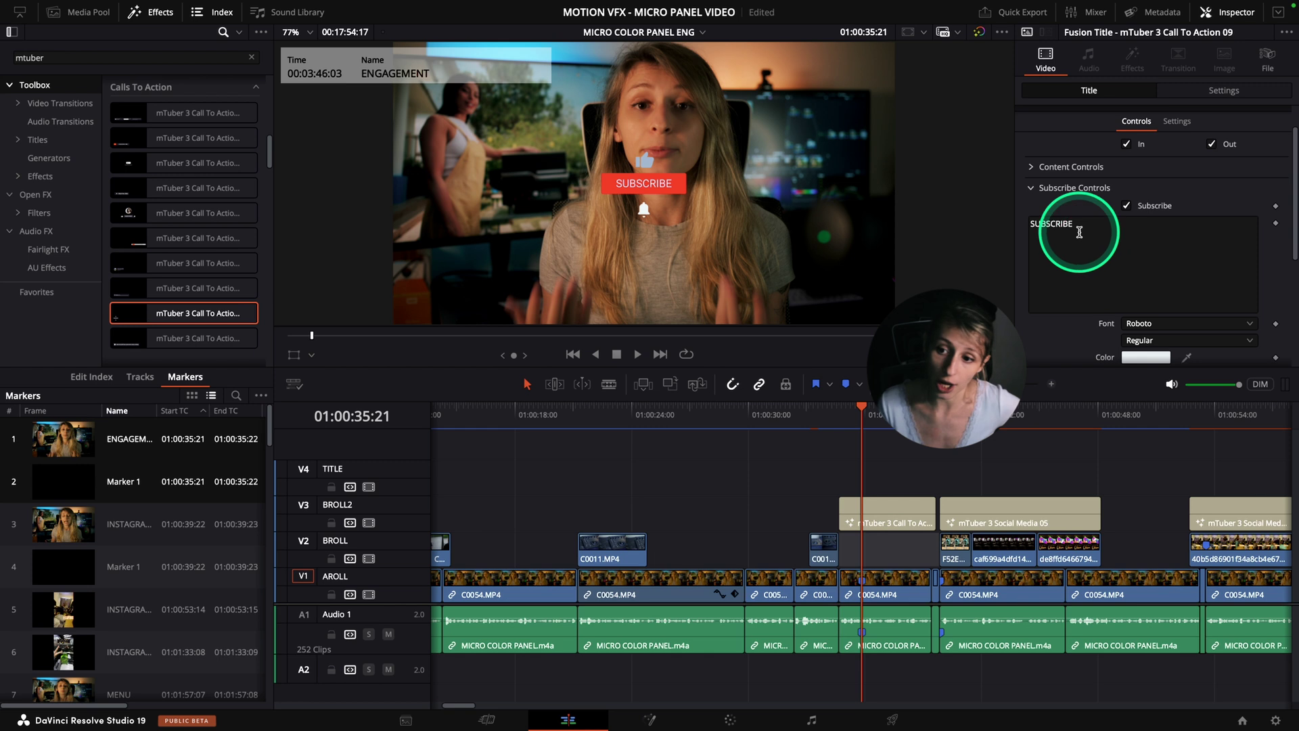
scroll(1049, 264, "down", 5)
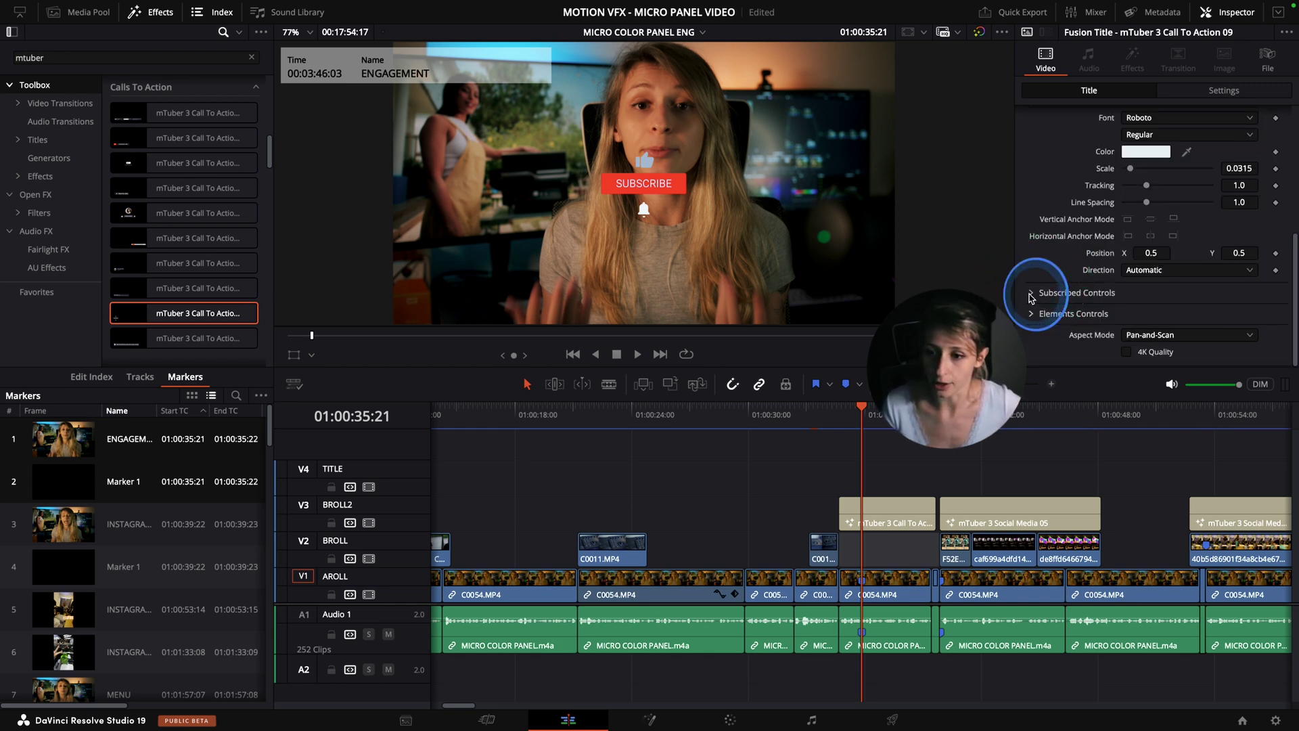
left_click(1032, 295)
scroll(1082, 305, "down", 2)
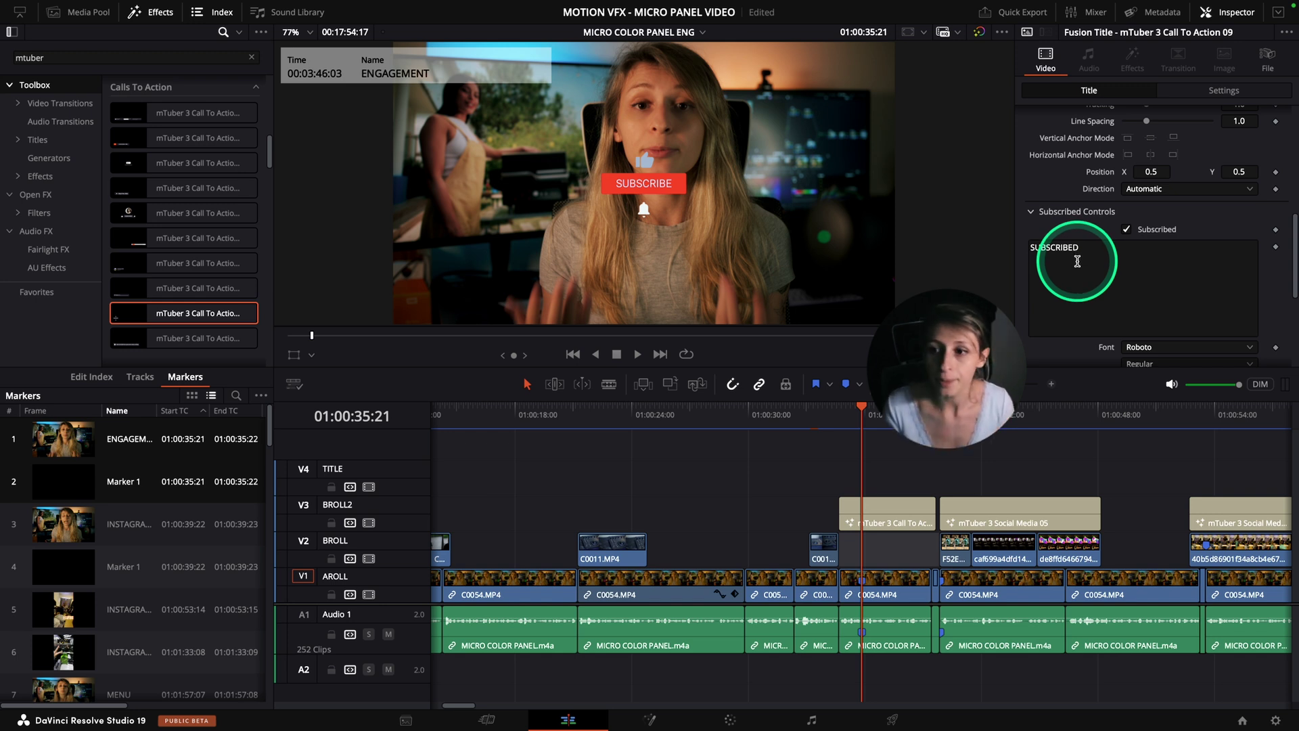
scroll(1077, 261, "down", 6)
scroll(1056, 308, "down", 4)
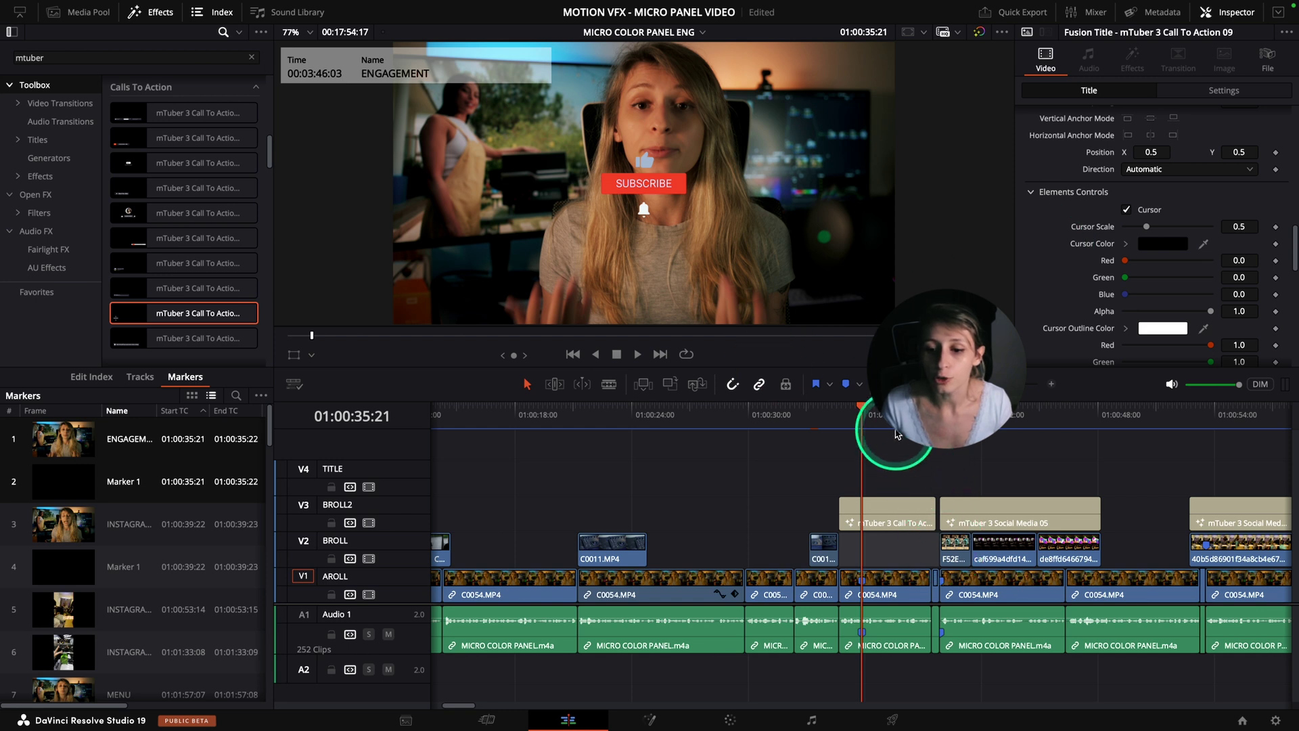
- Preview the call-to-action animation and examine the cursor, hand and bell options in its Elements Controls
key("space")
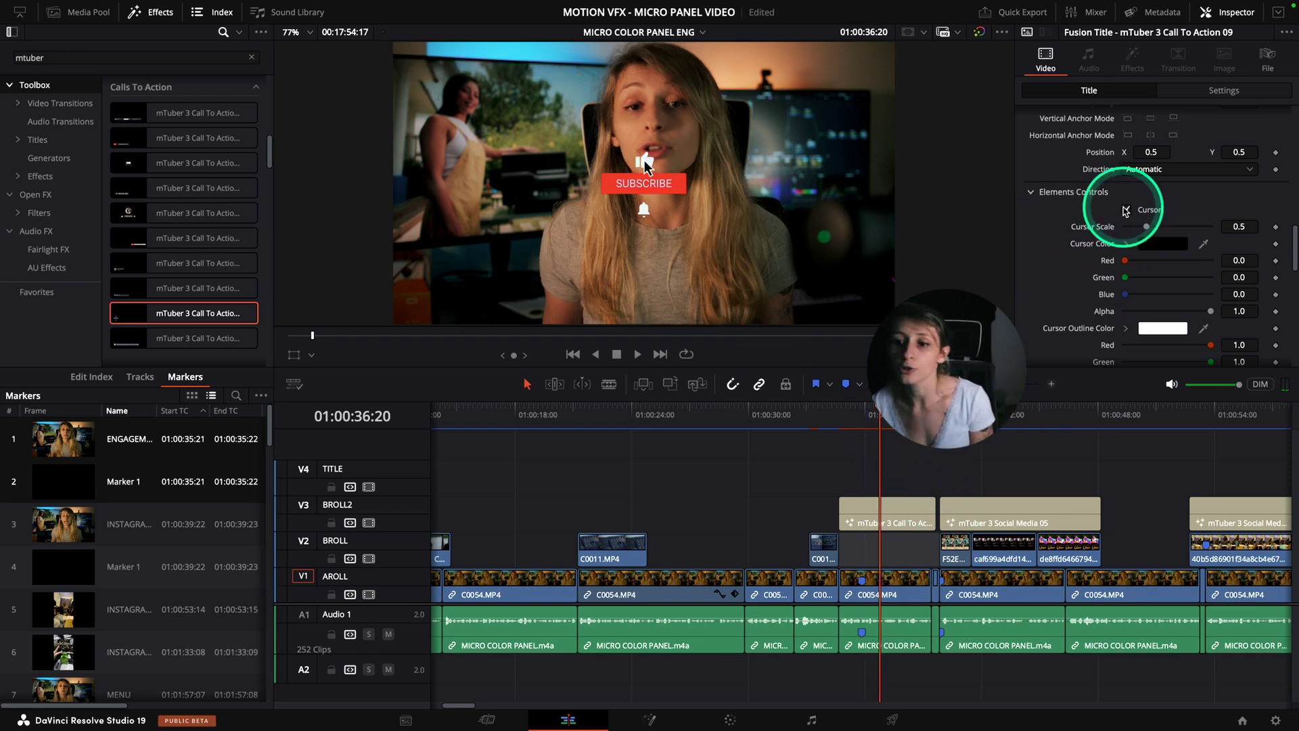
scroll(1110, 257, "down", 10)
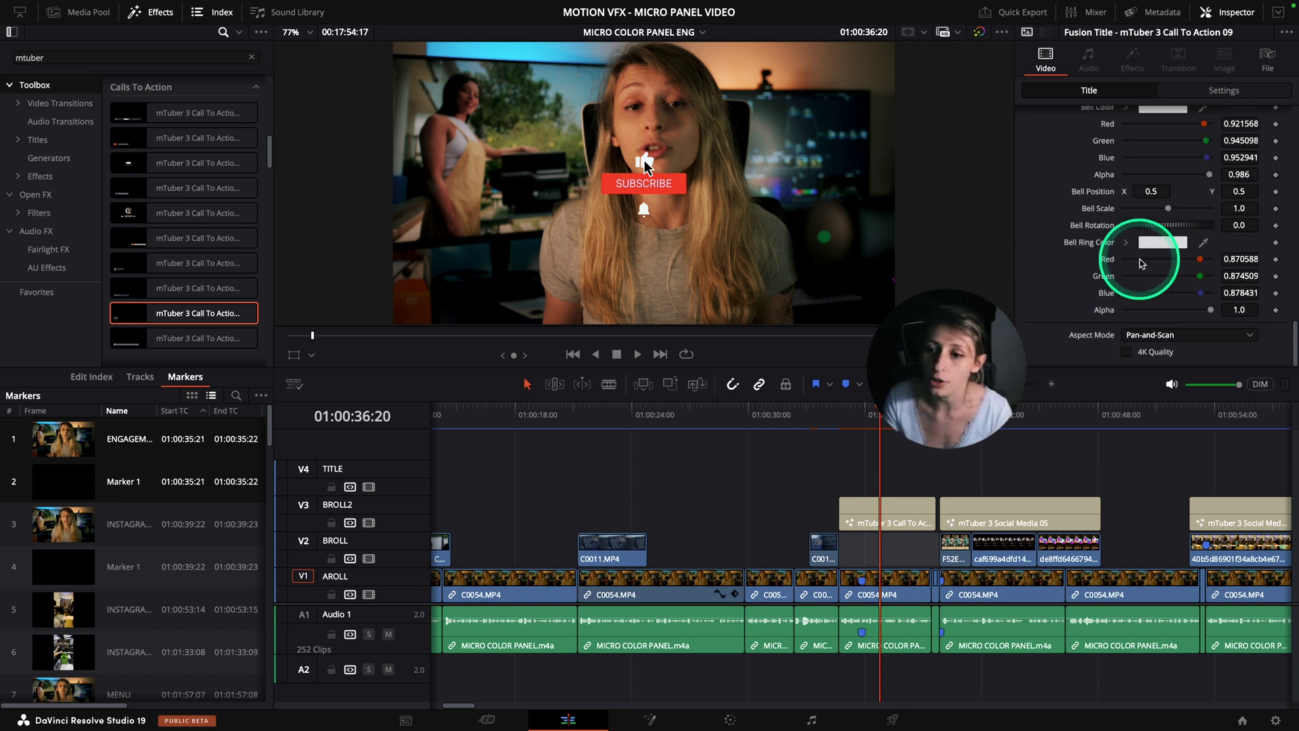
scroll(1109, 203, "up", 5)
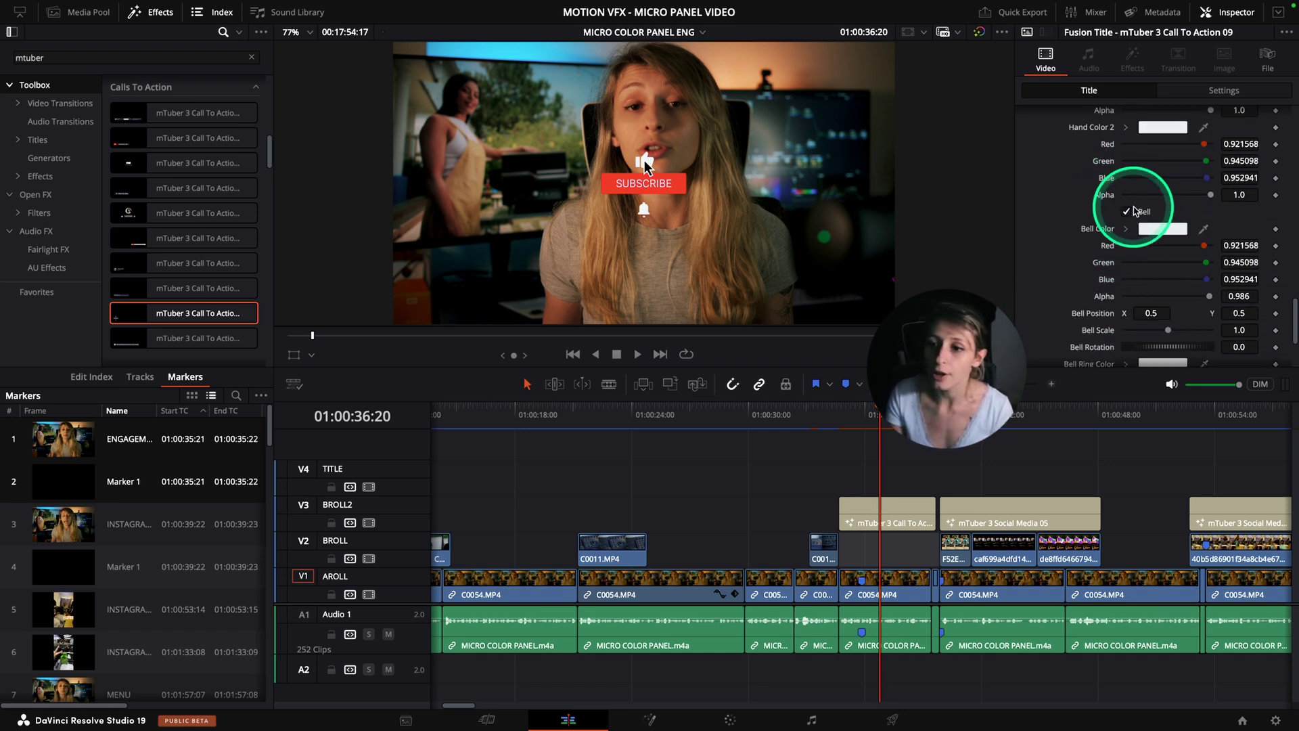
scroll(1143, 176, "up", 3)
left_click(1127, 128)
scroll(1160, 247, "down", 5)
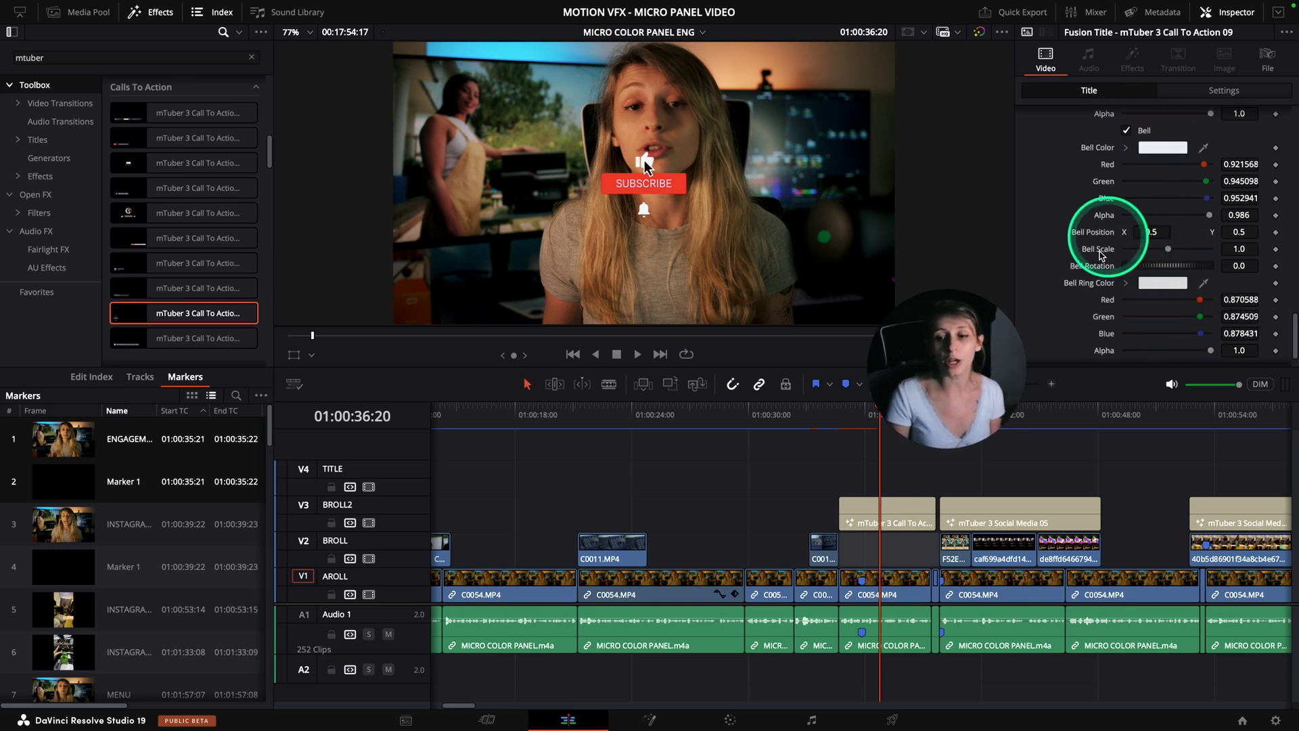
scroll(1116, 234, "up", 5)
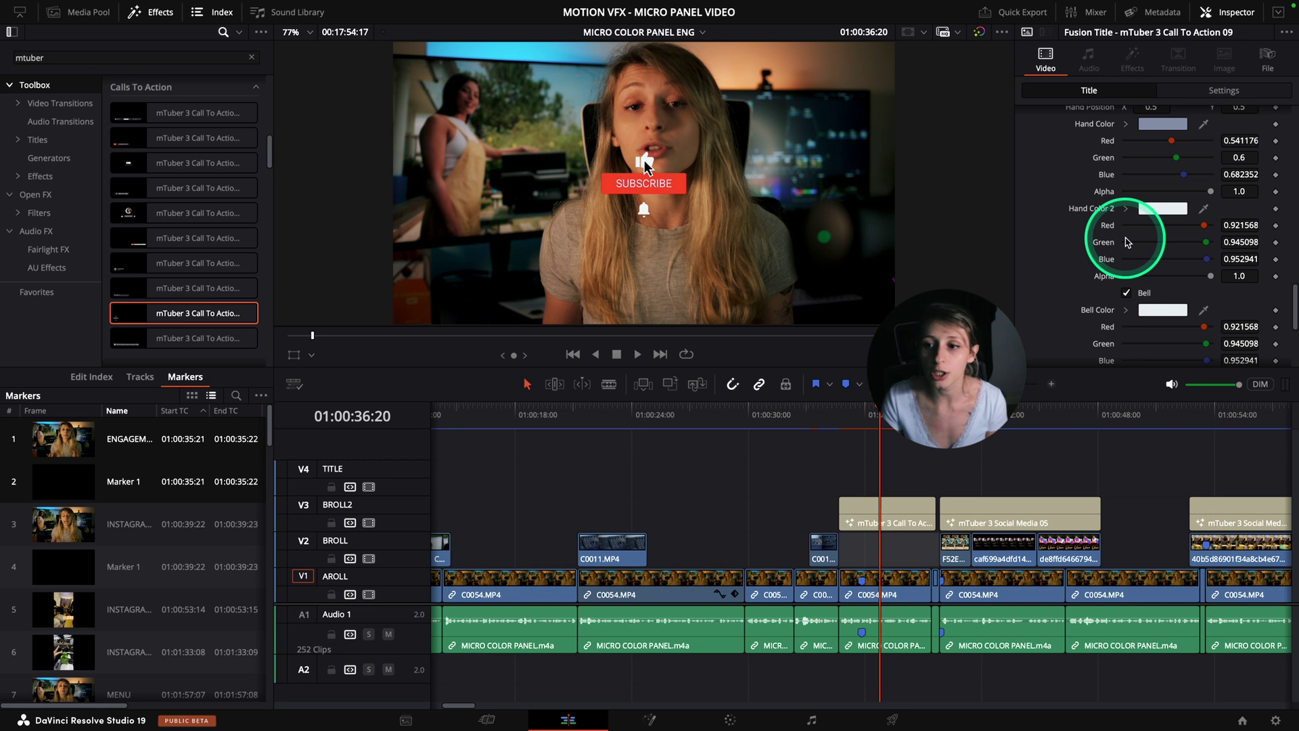
scroll(1113, 241, "up", 3)
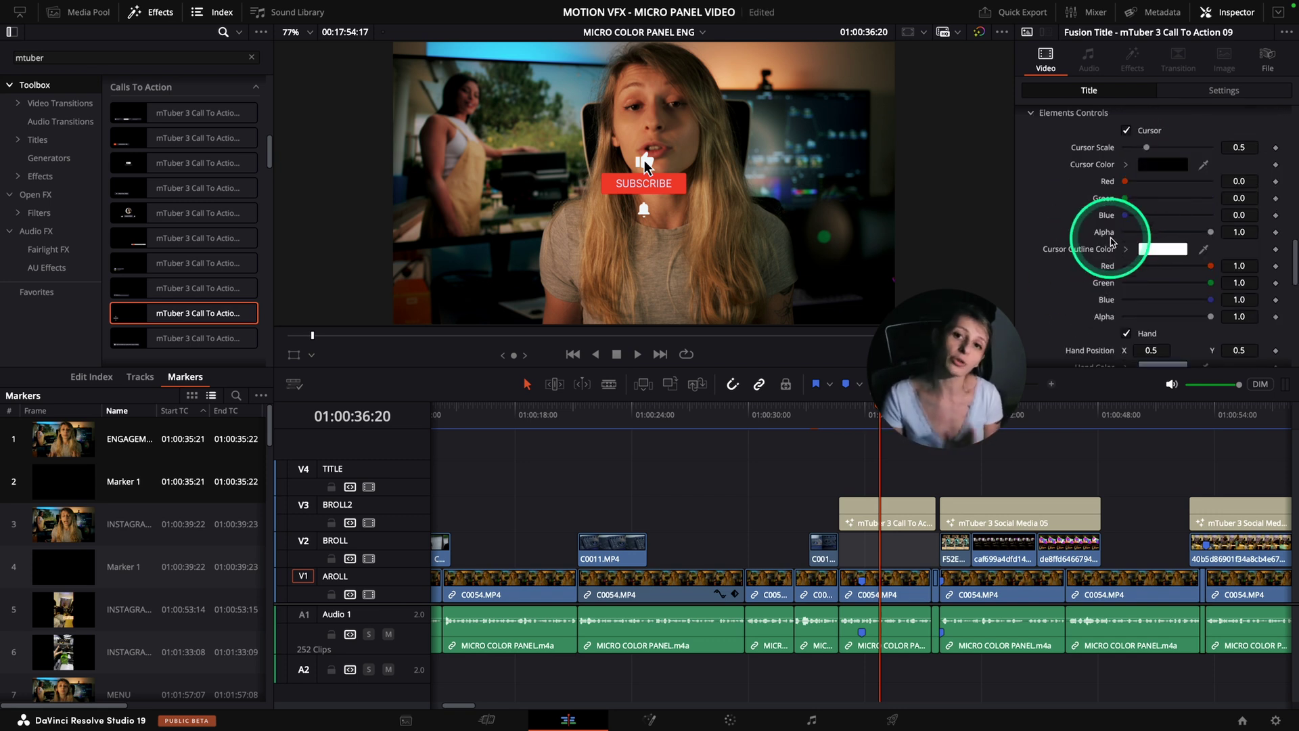
scroll(1112, 241, "up", 8)
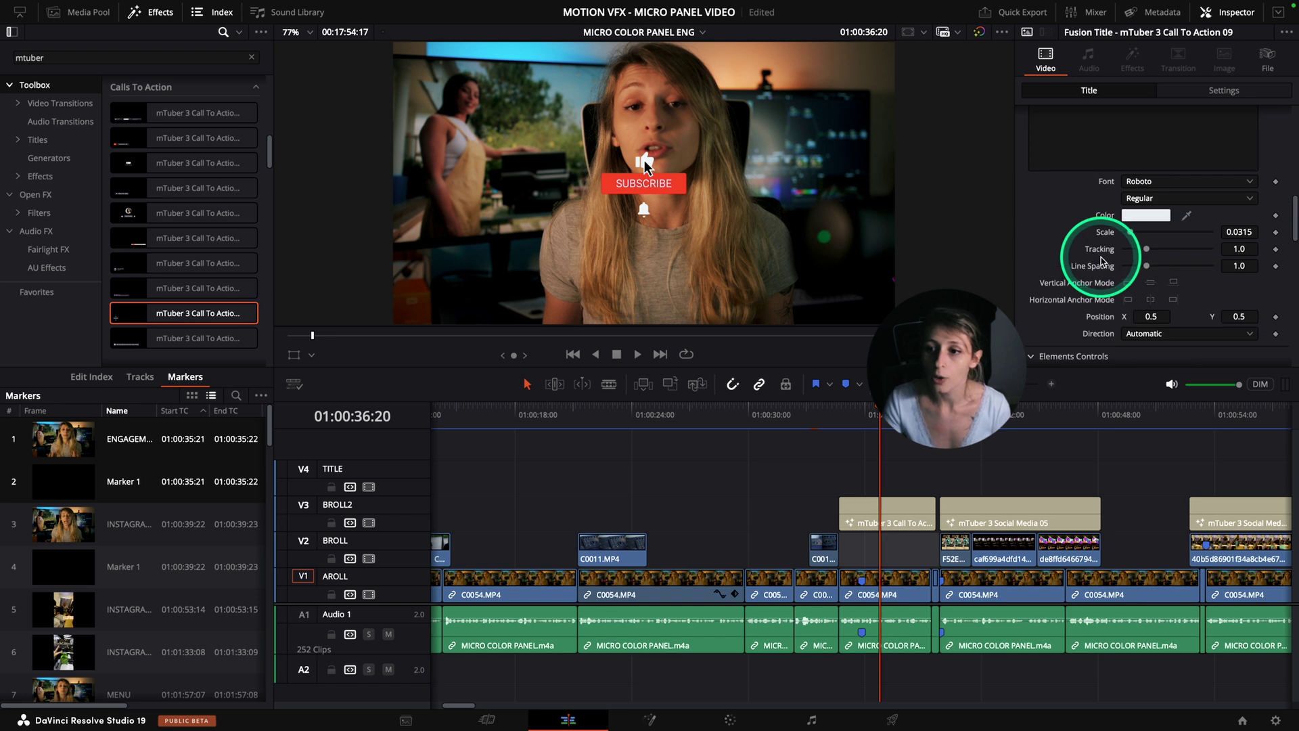
- Set the call-to-action title's content position to X 0.15, Y 0.181 and its content scale to 0.61
scroll(1107, 273, "up", 5)
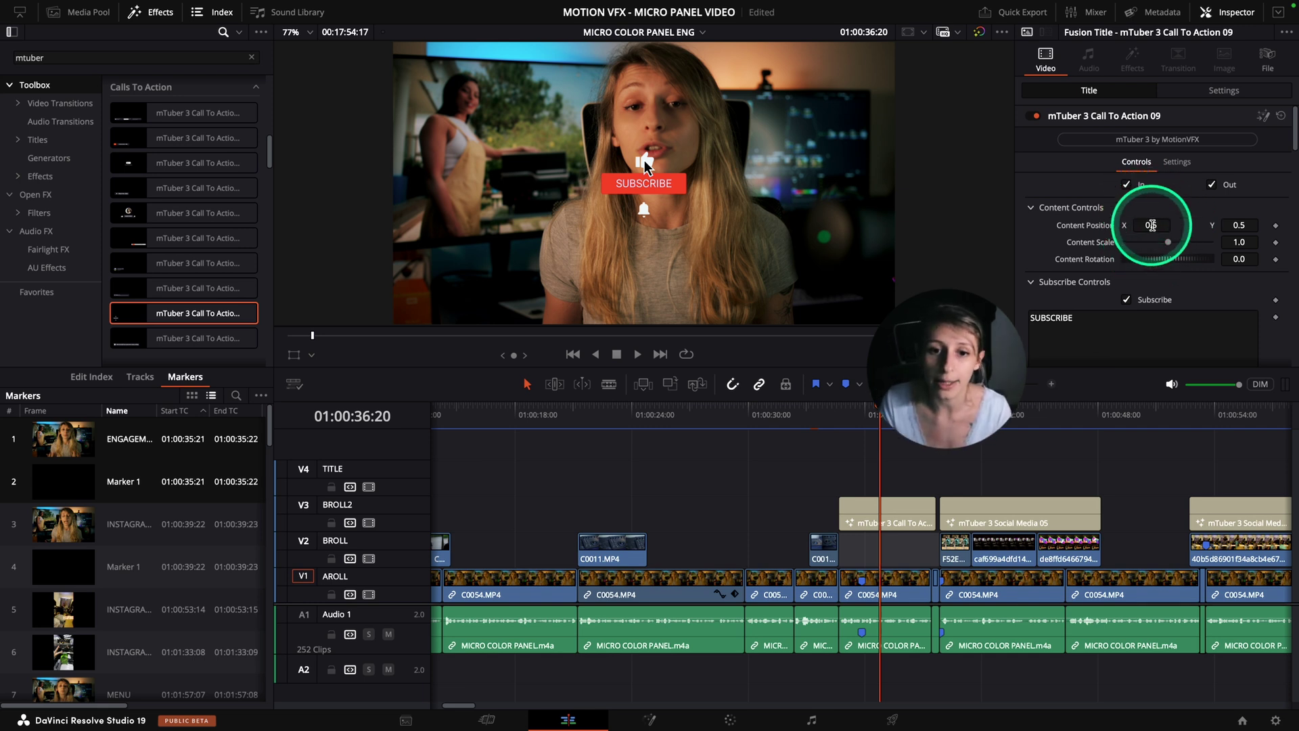
mouse_move(1018, 231)
left_mouse_down()
mouse_move(975, 229)
mouse_move(998, 228)
left_mouse_up()
left_click_drag(1230, 222, 1115, 233)
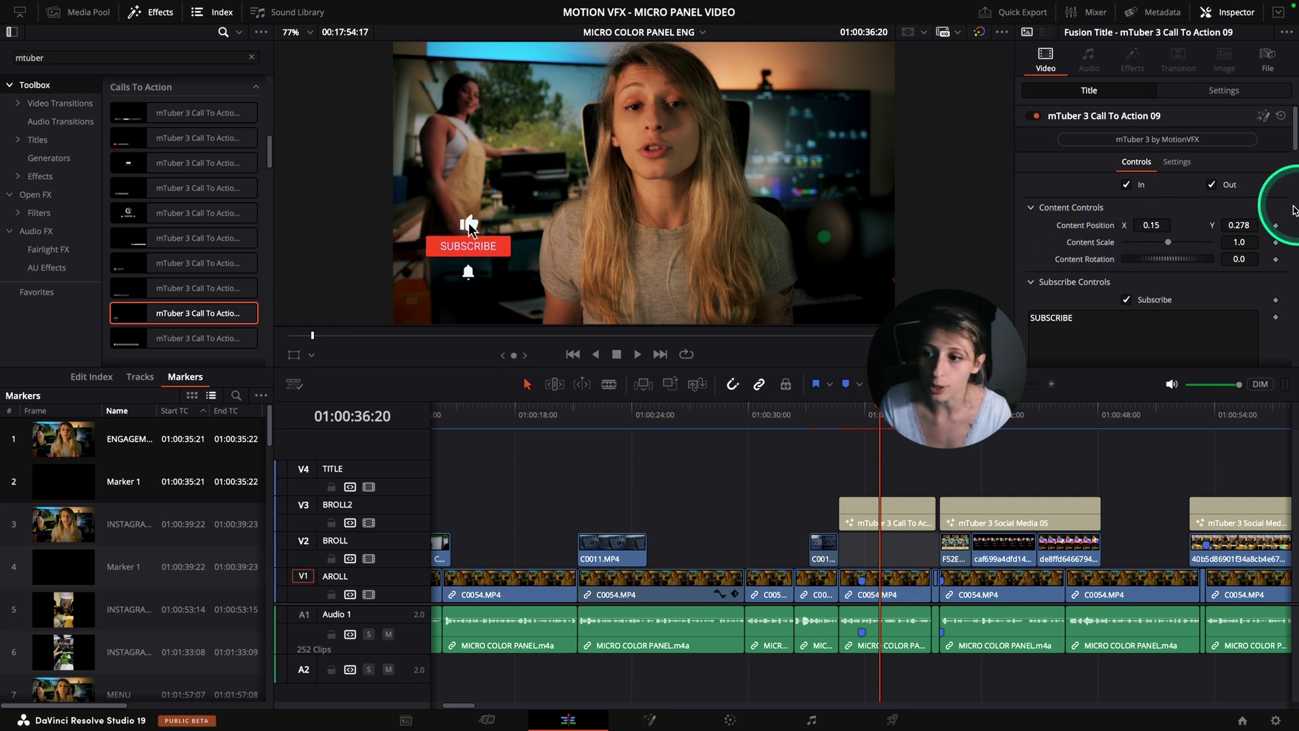
left_click_drag(1241, 226, 1150, 253)
left_click(1215, 231)
left_click(1150, 252)
- Play back the repositioned subscribe call to action from the start of its clip
left_click(841, 406)
left_click(1072, 472)
key("space")
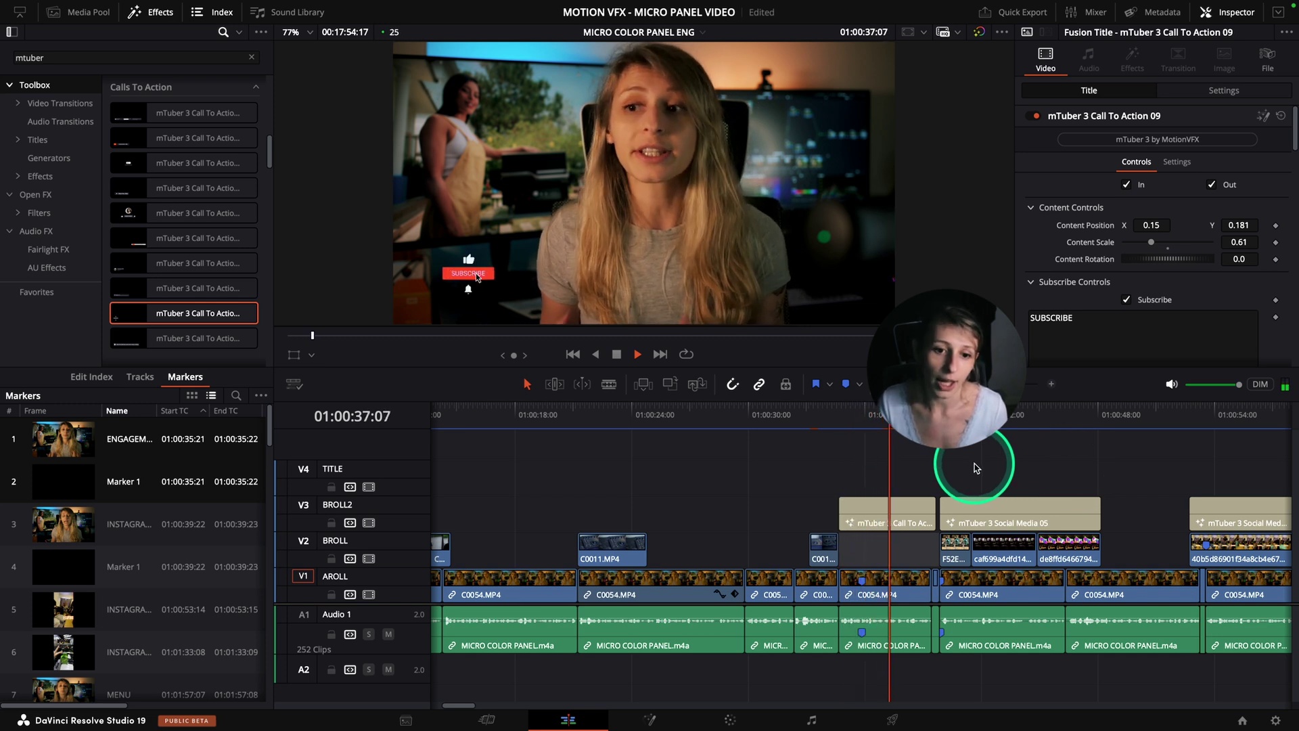
key("space")
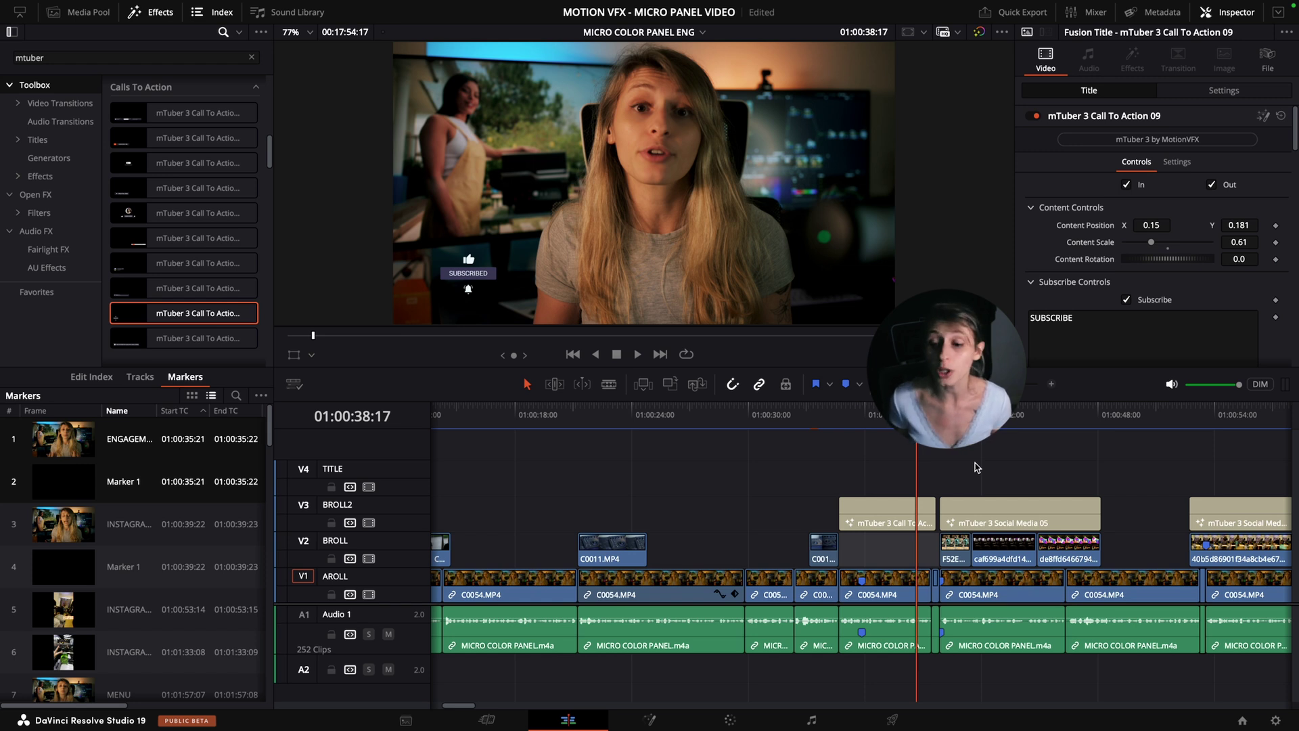
- Go to the ENGAGEMENT marker at 01:17:40:07 near the end of the timeline
left_click(207, 563)
scroll(203, 561, "down", 5)
left_click(255, 464)
mouse_move(270, 484)
left_mouse_down()
mouse_move(270, 645)
mouse_move(267, 617)
left_mouse_up()
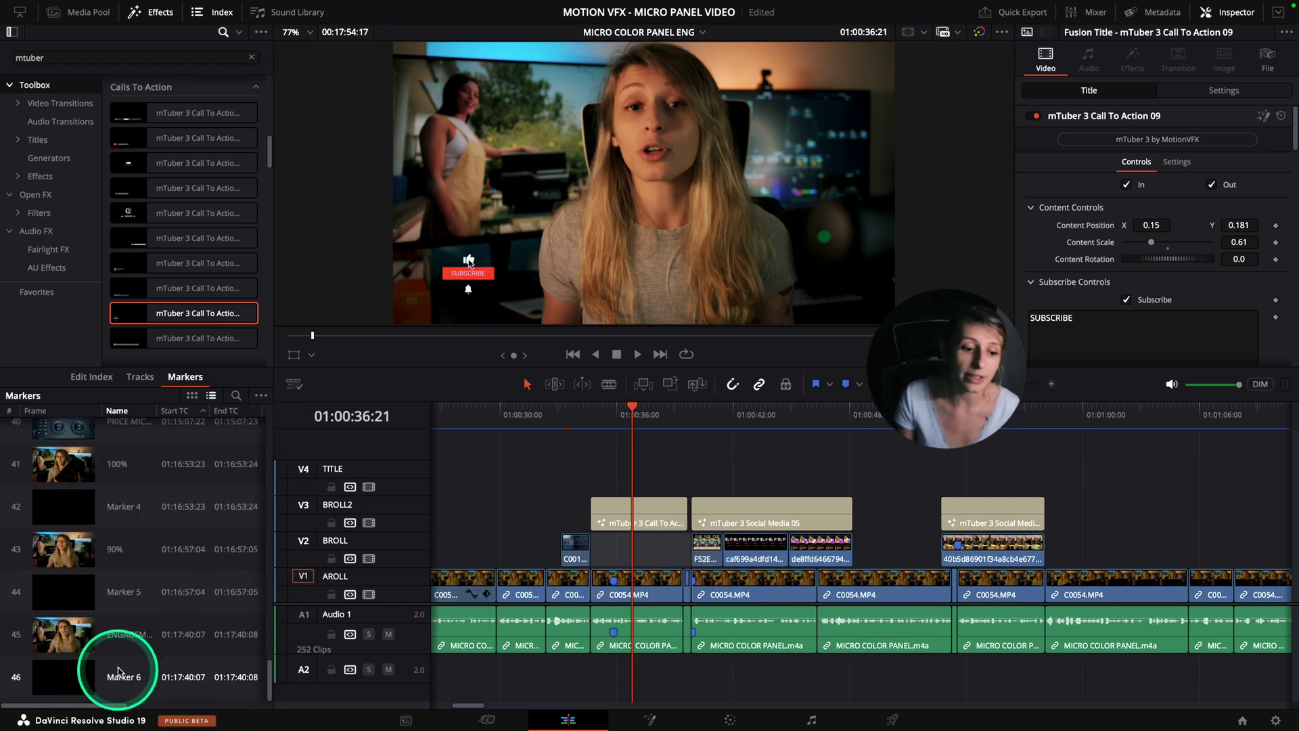
left_click(123, 634)
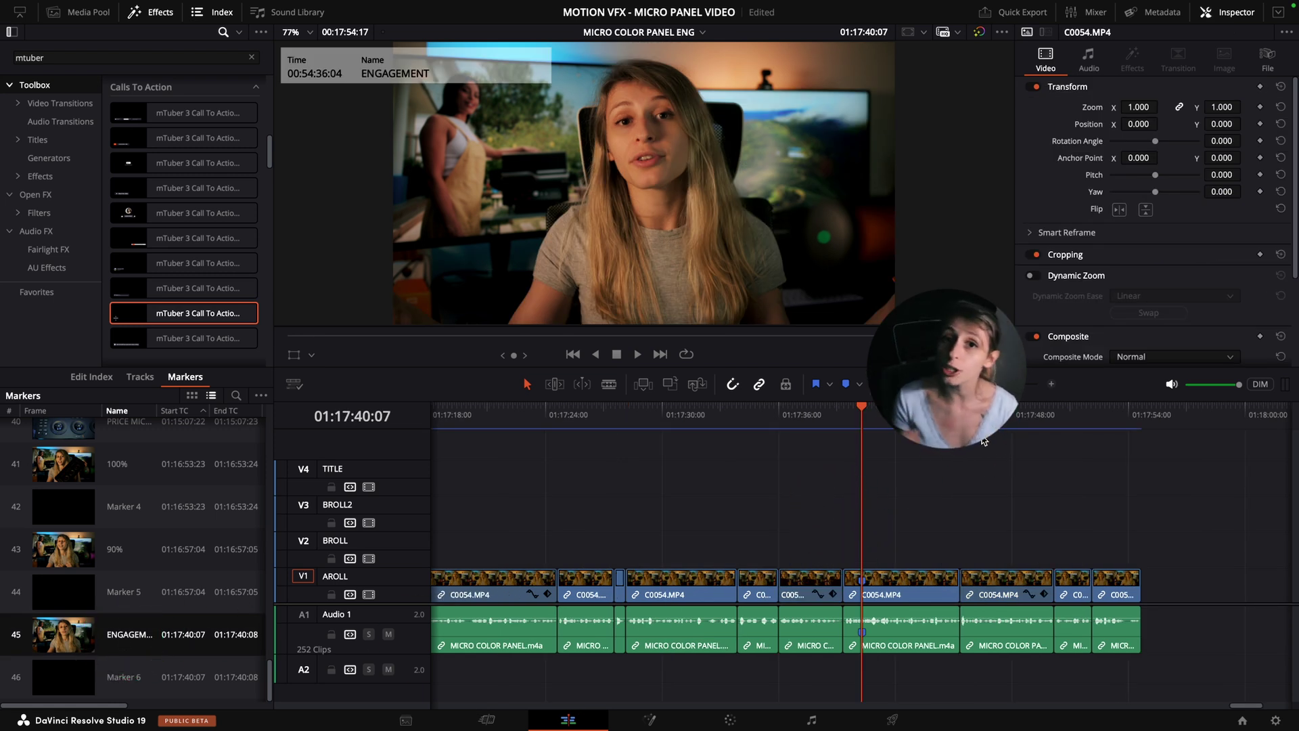
- Place the mTuber 3 Typography 12 title on track V2, starting at the ENGAGEMENT marker
left_click(420, 88)
left_click(256, 206)
scroll(263, 206, "up", 10)
scroll(264, 206, "down", 15)
scroll(264, 206, "down", 10)
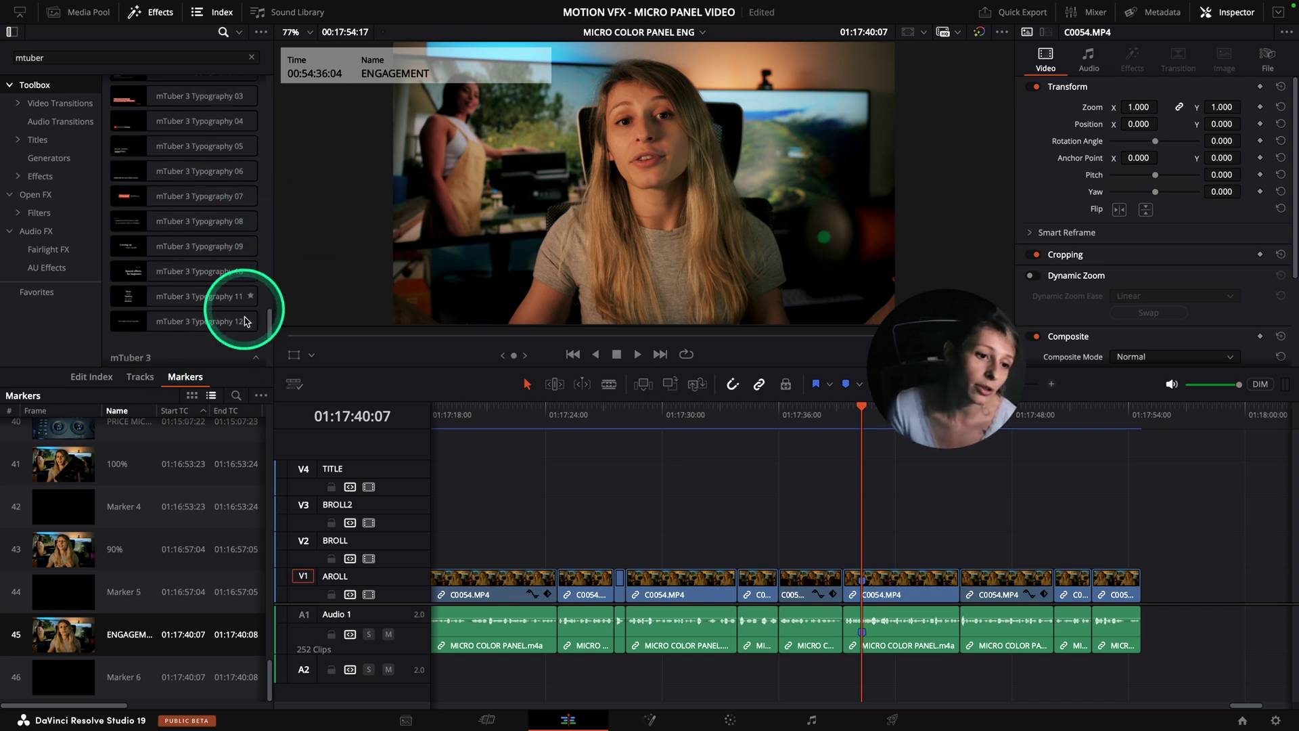
scroll(245, 321, "up", 3)
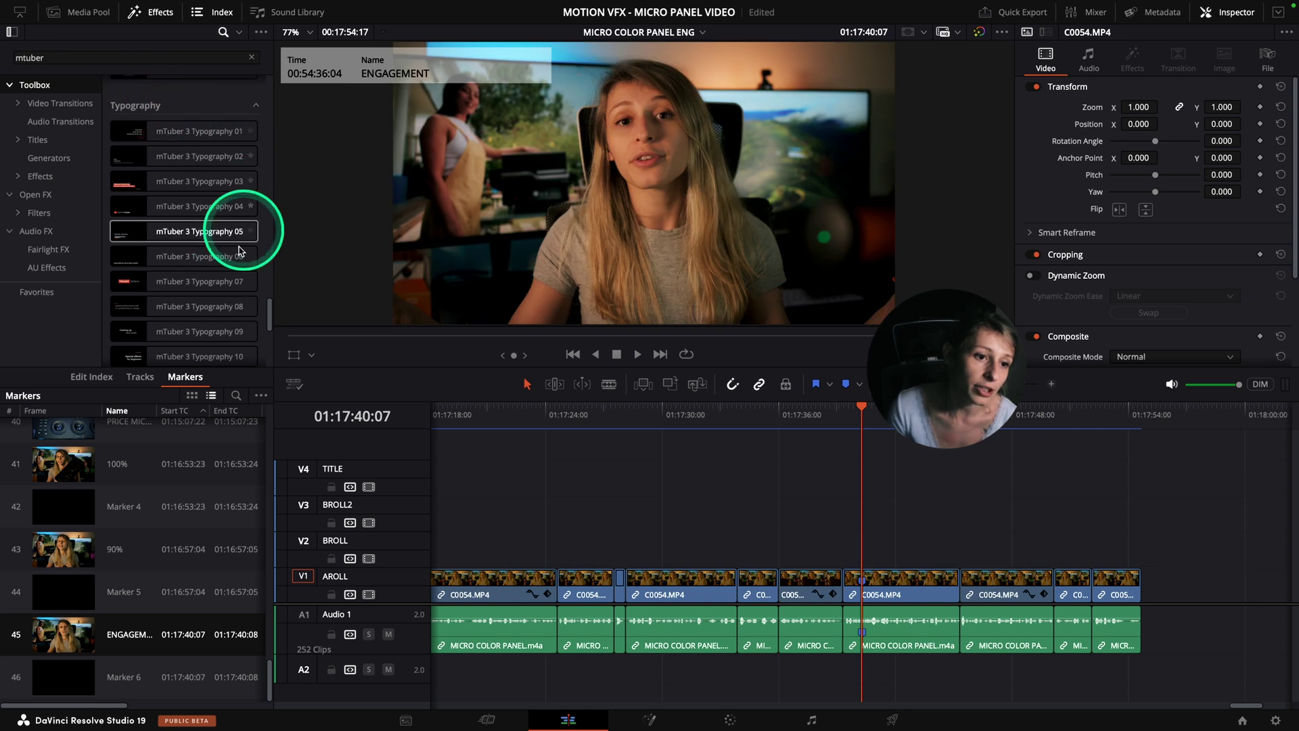
scroll(231, 243, "down", 3)
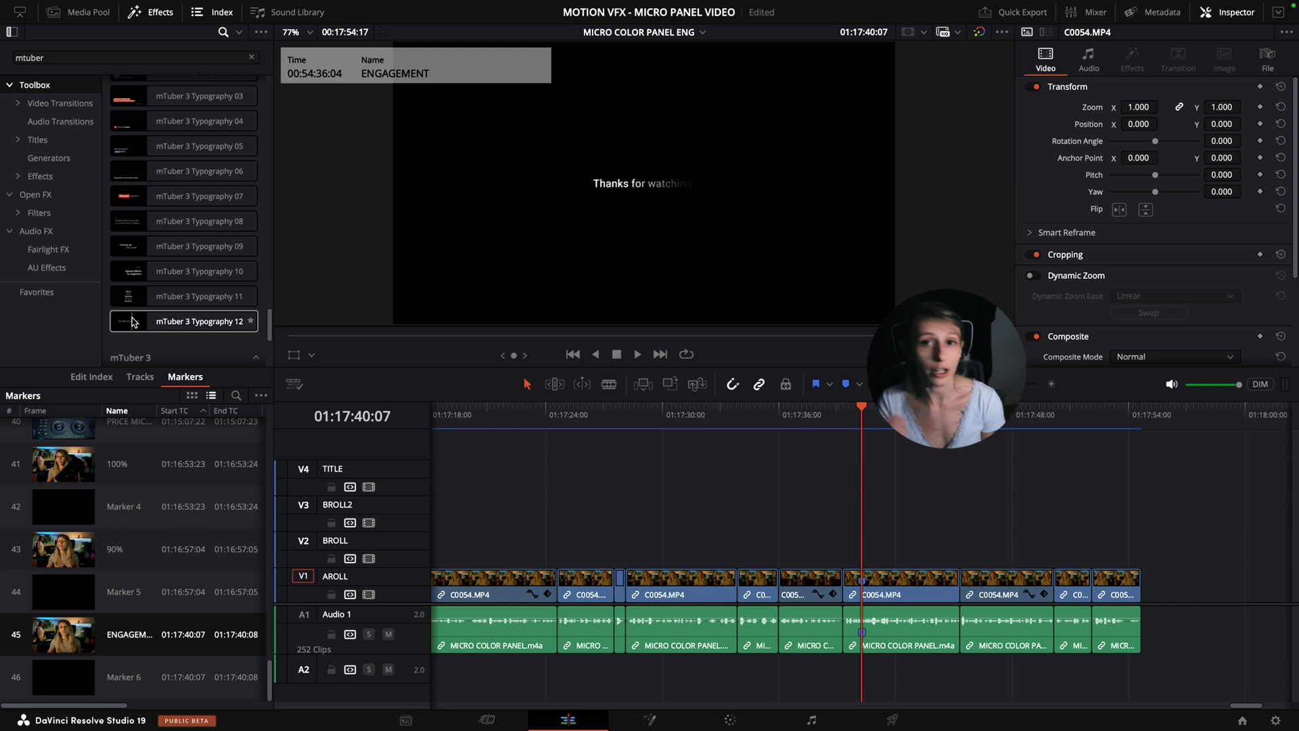
left_click_drag(133, 322, 187, 324)
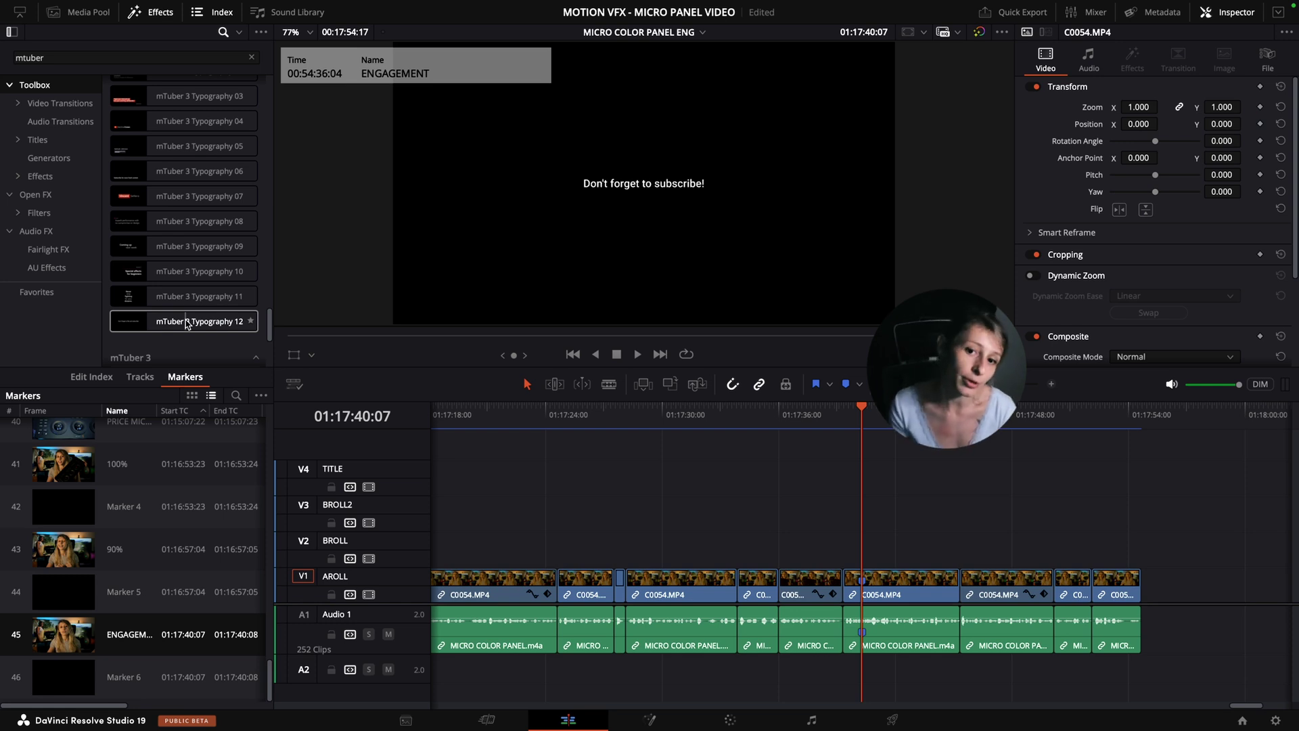
left_click_drag(186, 323, 877, 545)
- Check the typography title's text controls and set its content position X to 0.208
key("space")
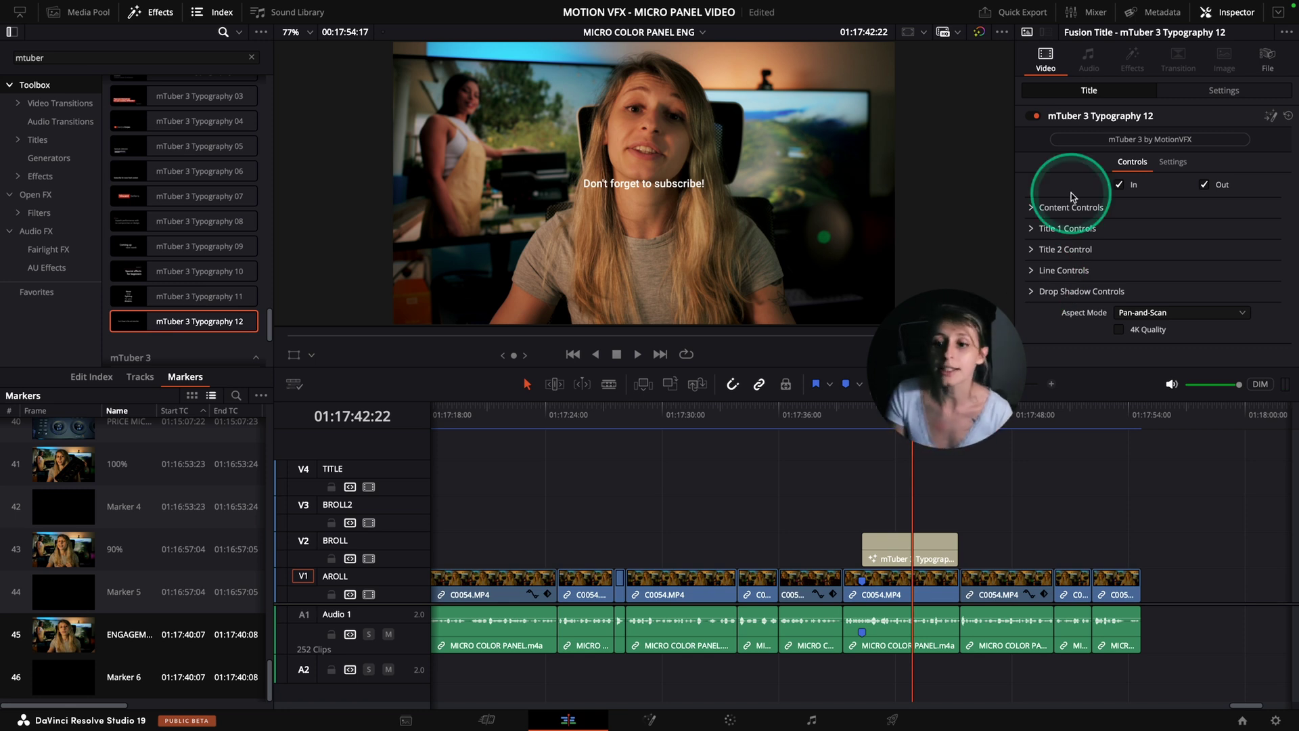
left_click(1029, 230)
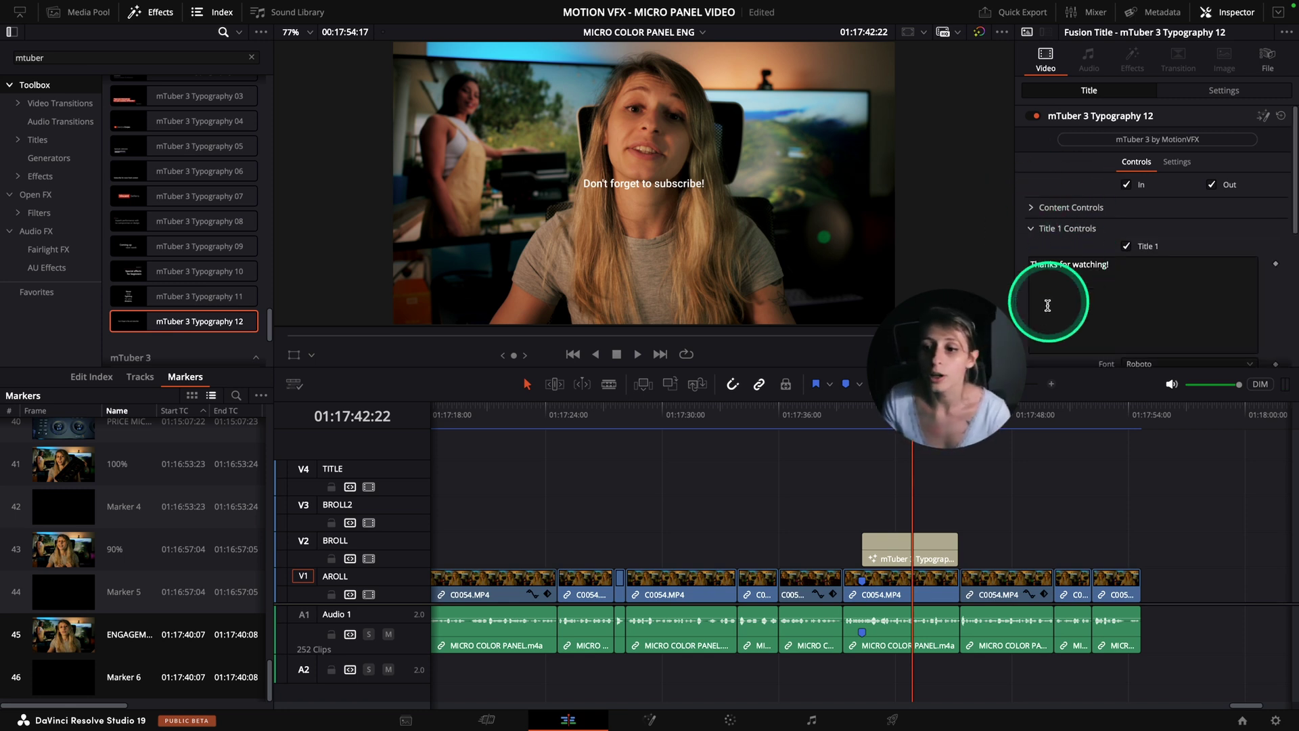
scroll(1048, 308, "down", 8)
left_click(1046, 271)
scroll(1077, 314, "up", 3)
scroll(1076, 313, "up", 4)
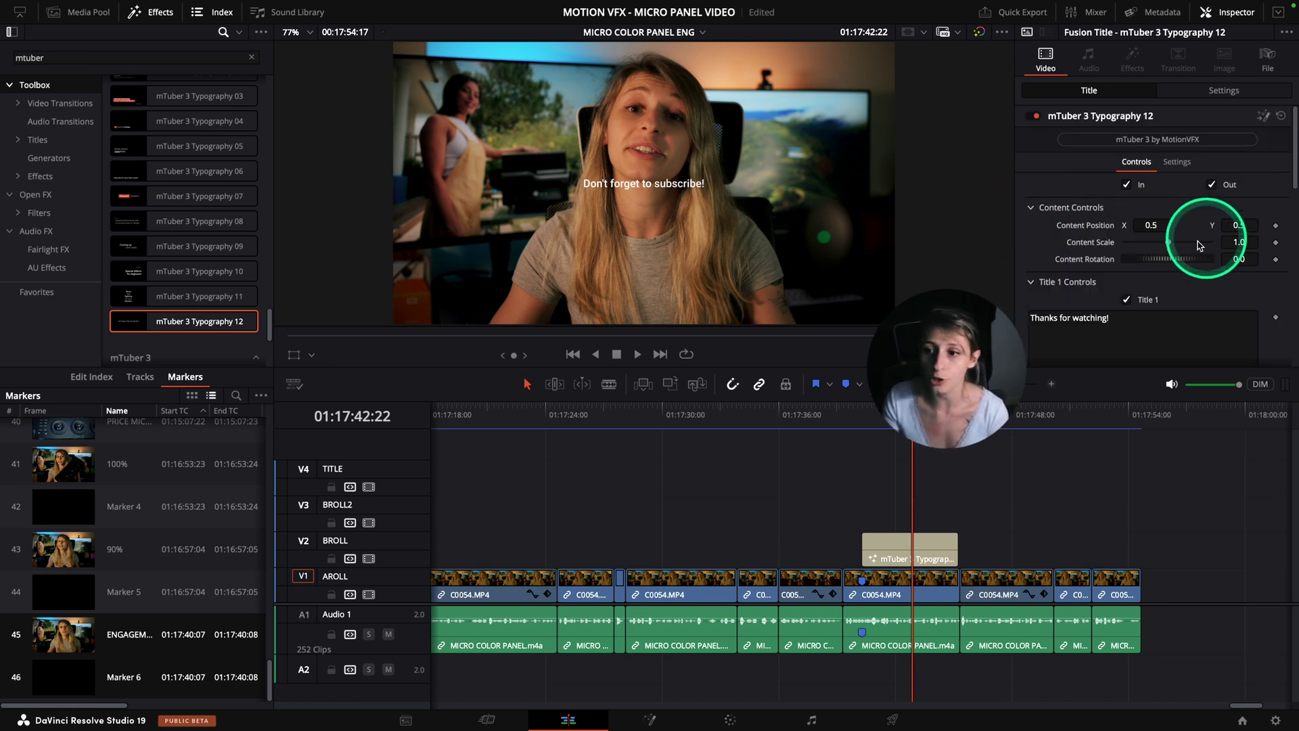
left_click_drag(1158, 226, 959, 239)
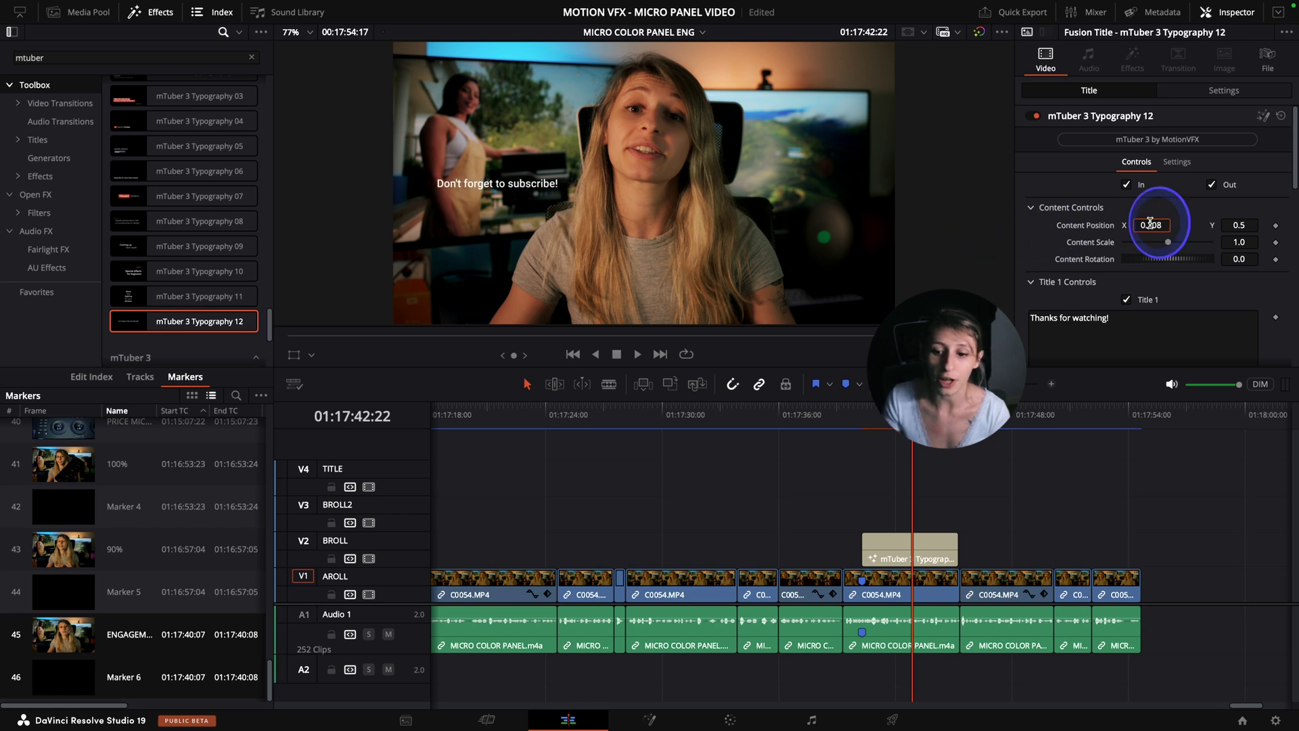
- Play back the repositioned Typography 12 title from its start through to its end
left_click(863, 415)
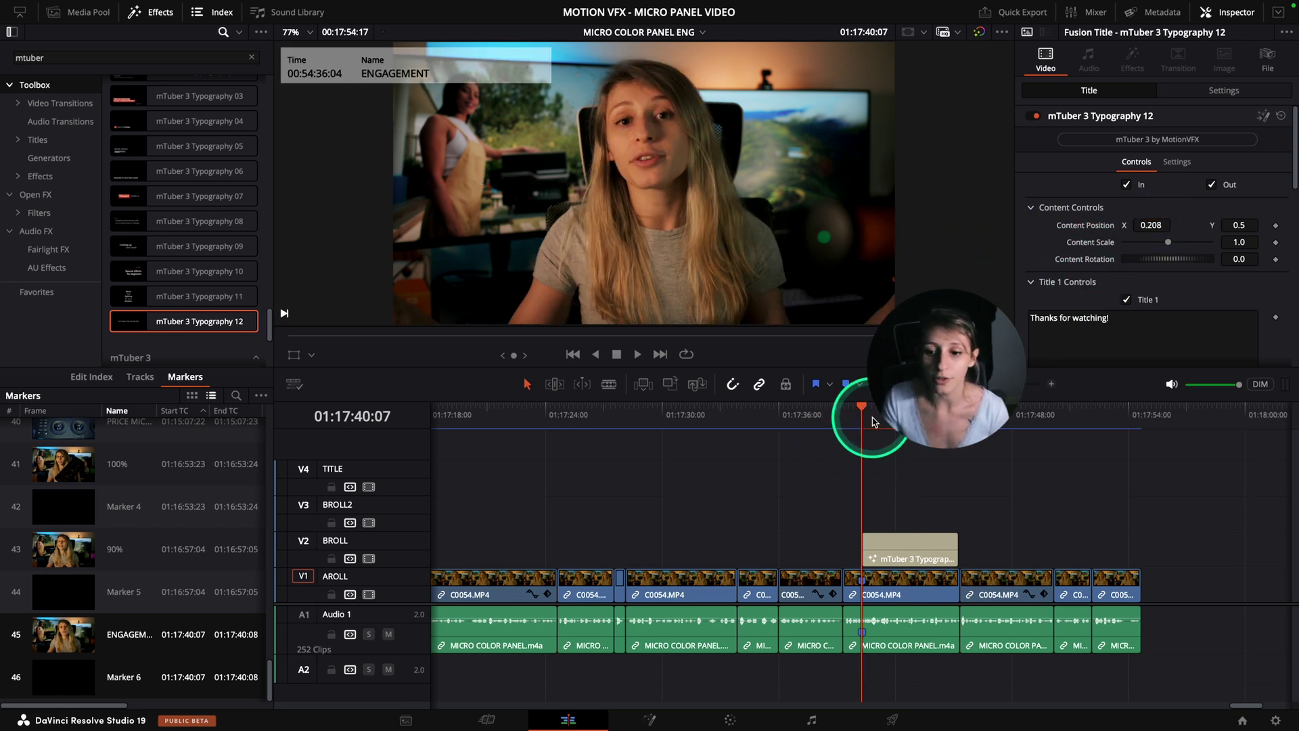
key("space")
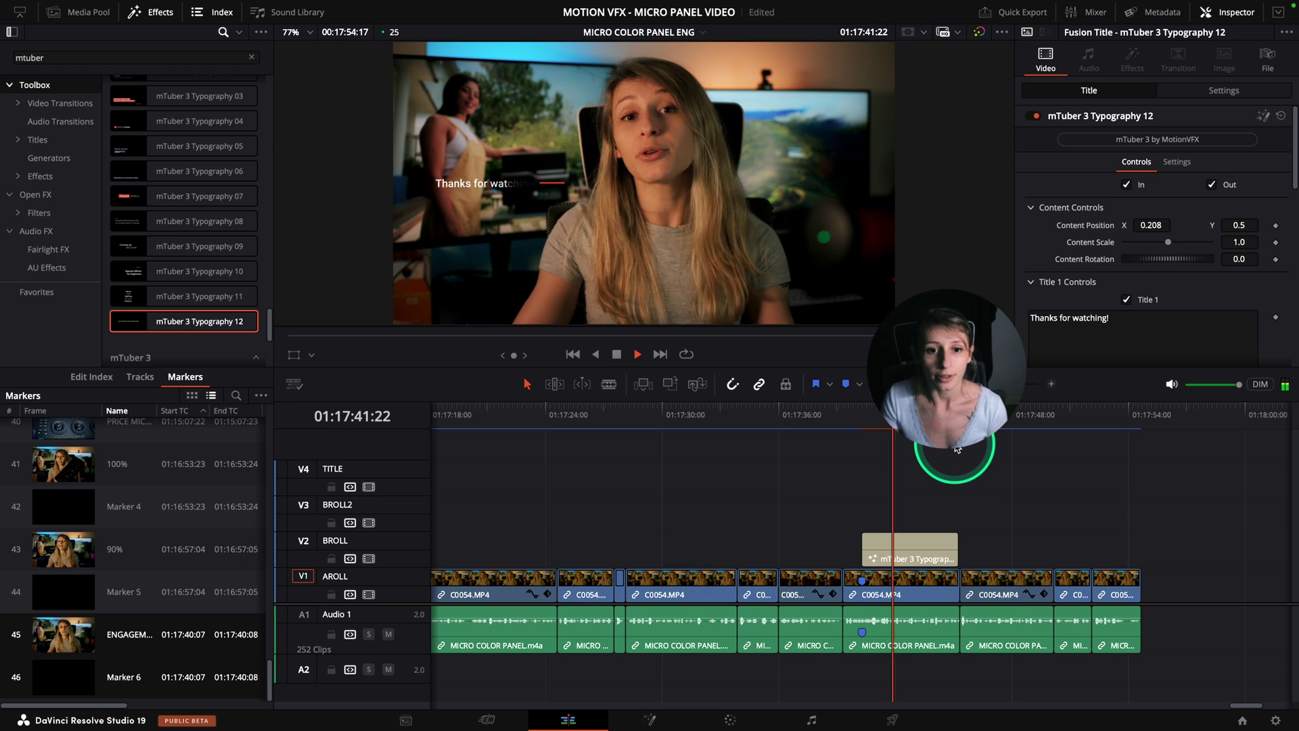
key("space")
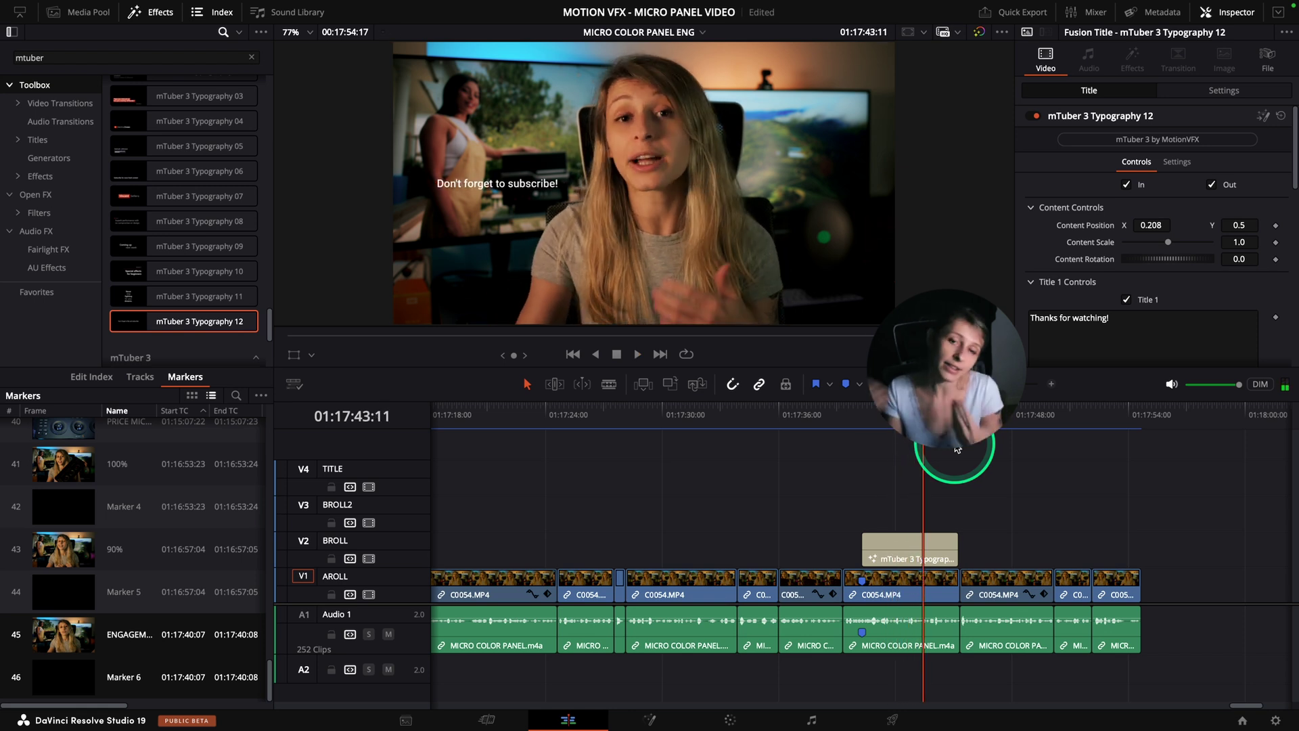
key("space")
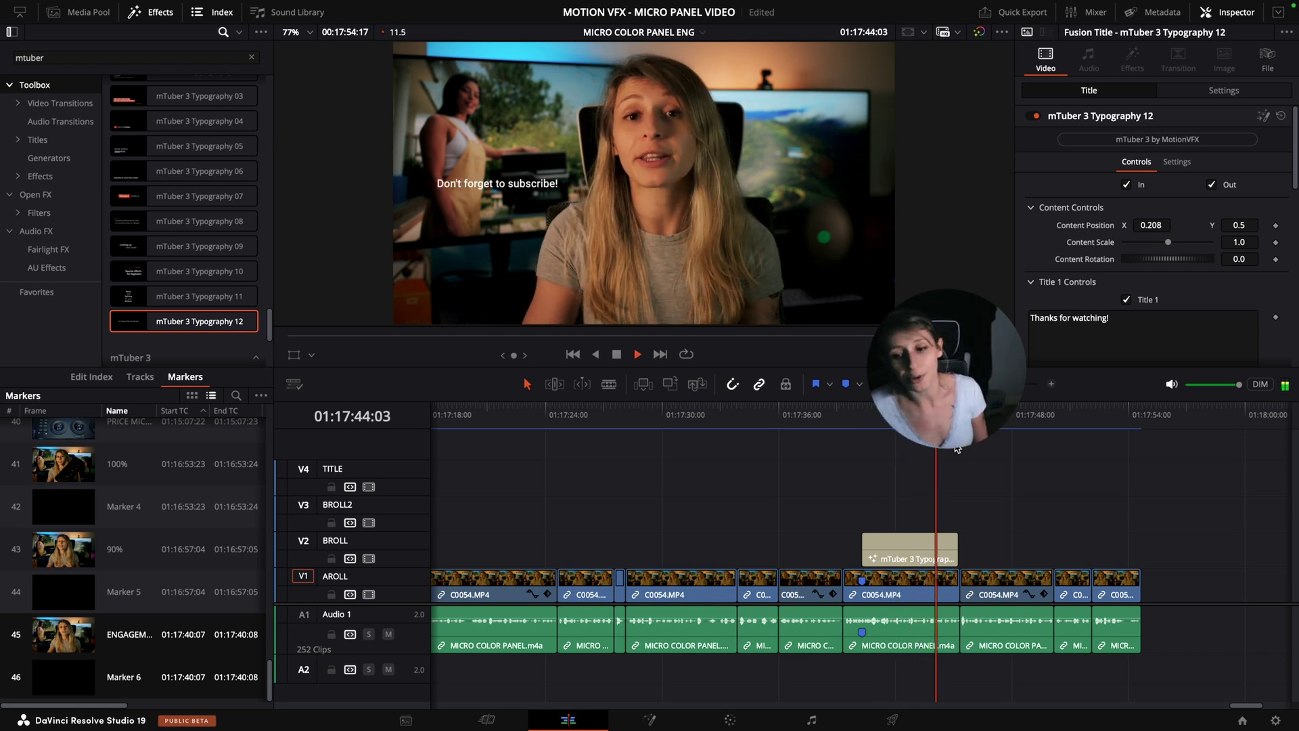
key("space")
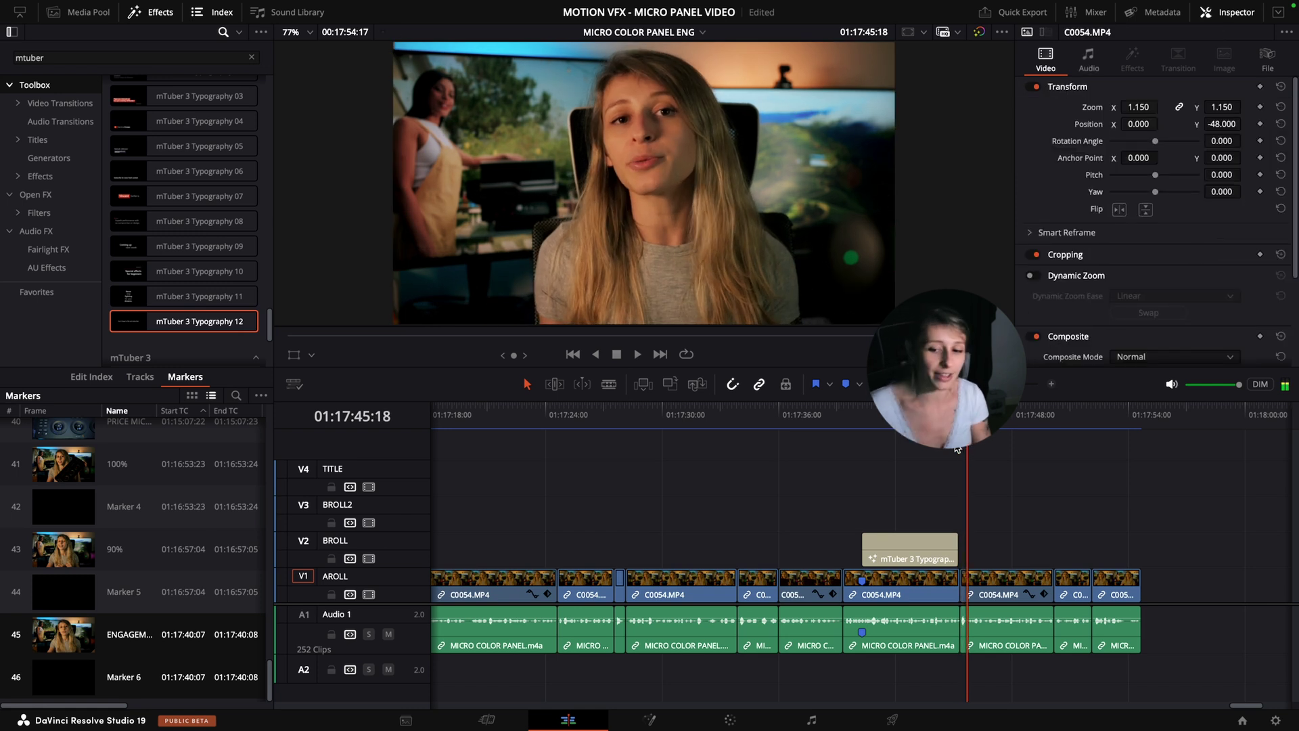